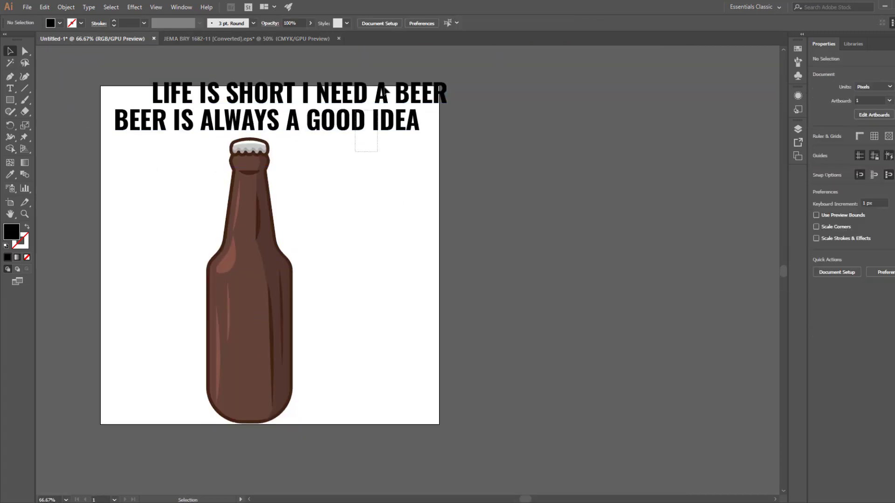
Move both slogans off the artboard and place "LIFE IS SHORT I NEED A BEER" below "BEER IS ALWAYS A GOOD IDEA"
drag(368, 125, 660, 178)
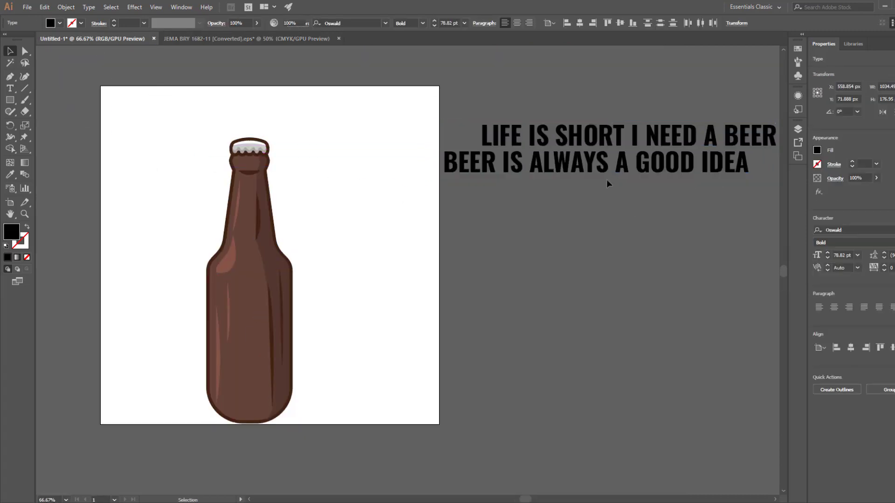
drag(569, 145, 534, 195)
drag(534, 195, 534, 195)
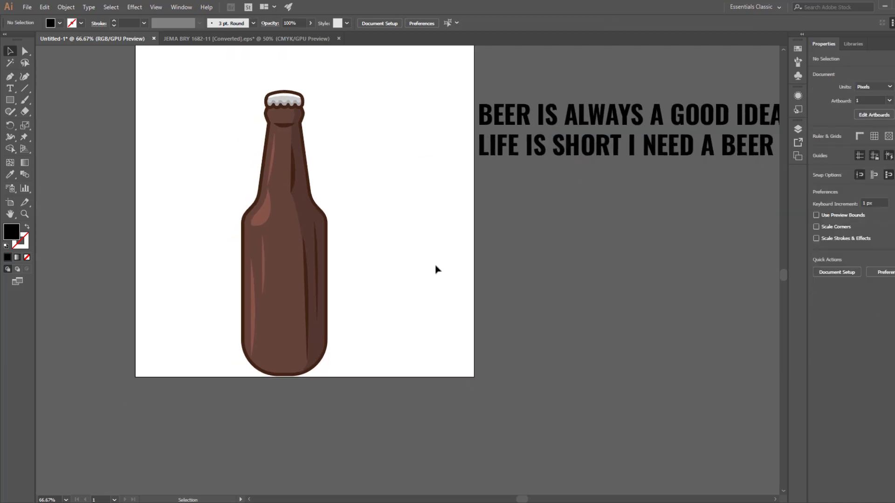
Merge all the bottle's body, outline and highlight pieces below the cap into one black shape with the Shape Builder
drag(373, 70, 208, 370)
drag(275, 280, 288, 251)
key(ctrl+1)
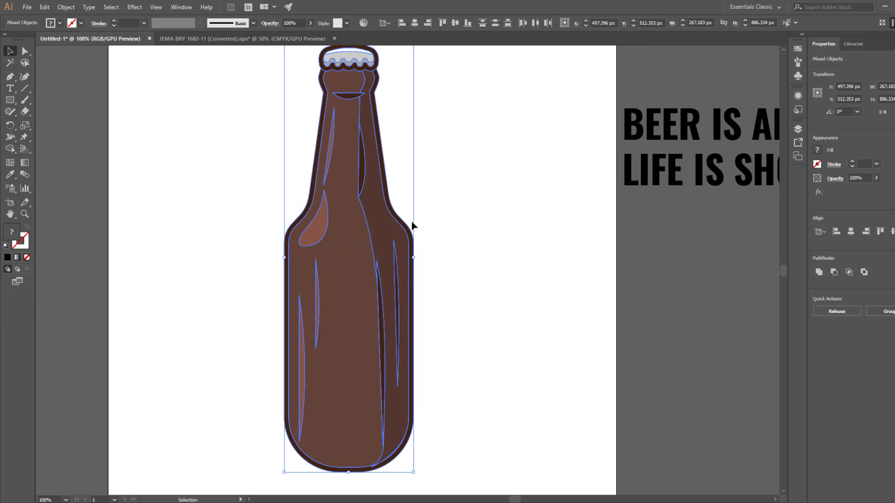
drag(387, 234, 308, 335)
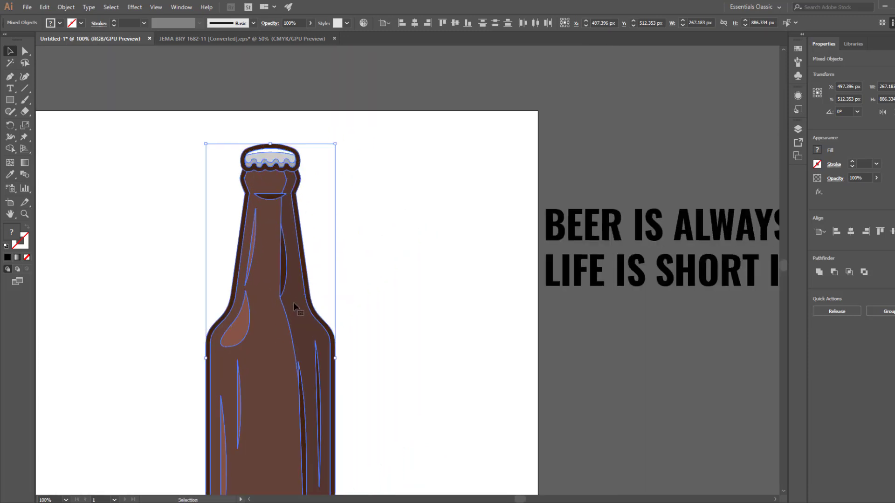
click(10, 150)
drag(302, 293, 292, 221)
mouse_move(194, 392)
mouse_down()
mouse_move(280, 404)
mouse_move(328, 393)
mouse_up()
mouse_move(273, 414)
mouse_down()
mouse_move(224, 329)
mouse_move(226, 256)
mouse_up()
drag(239, 193, 283, 193)
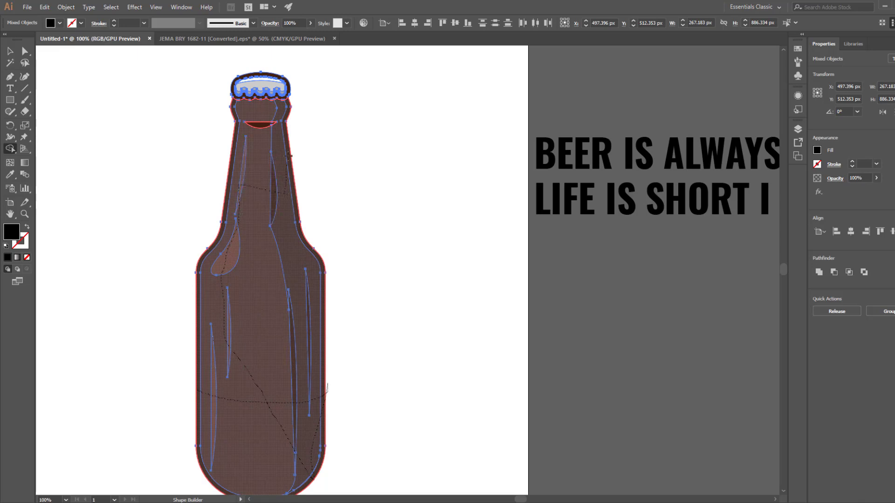
drag(247, 127, 248, 127)
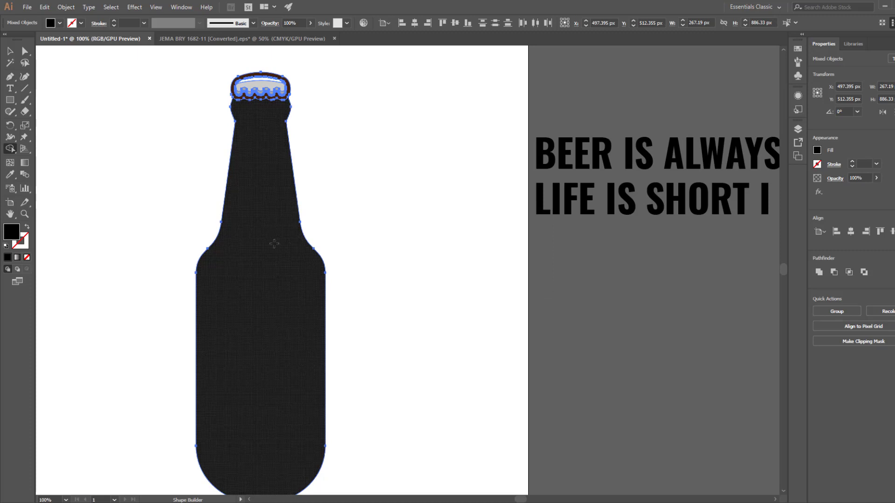
click(10, 51)
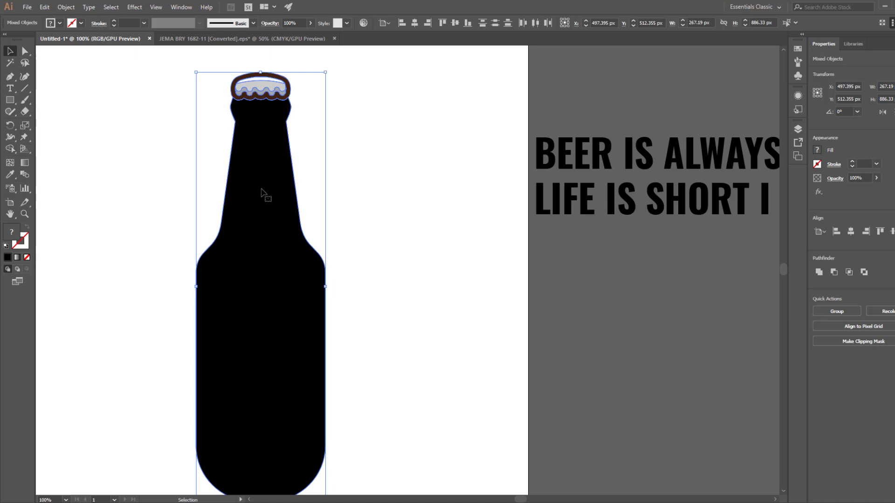
key(ctrl+shift+a)
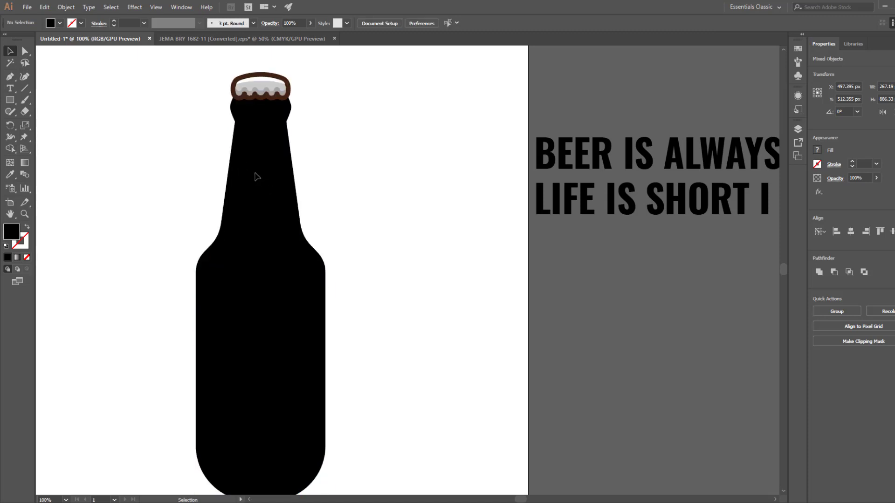
Nudge the black bottle body down 10 px to leave a gap beneath the cap
click(258, 175)
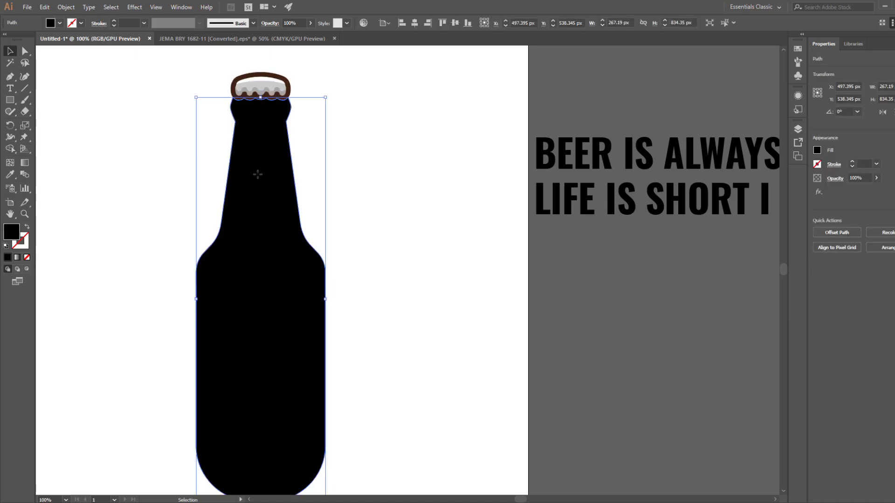
key(Down)
key(Down)
key(Down)
key(Down)
key(Down)
key(Down)
key(Down)
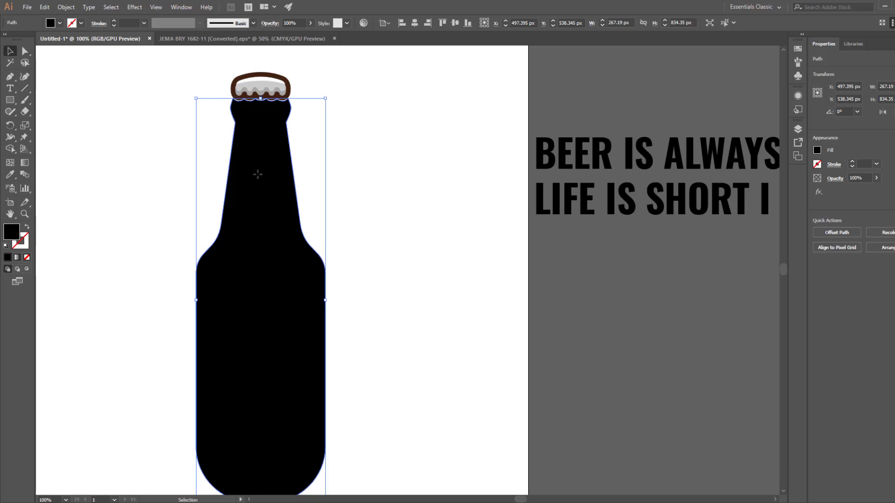
key(Down)
key(Down)
key(Down)
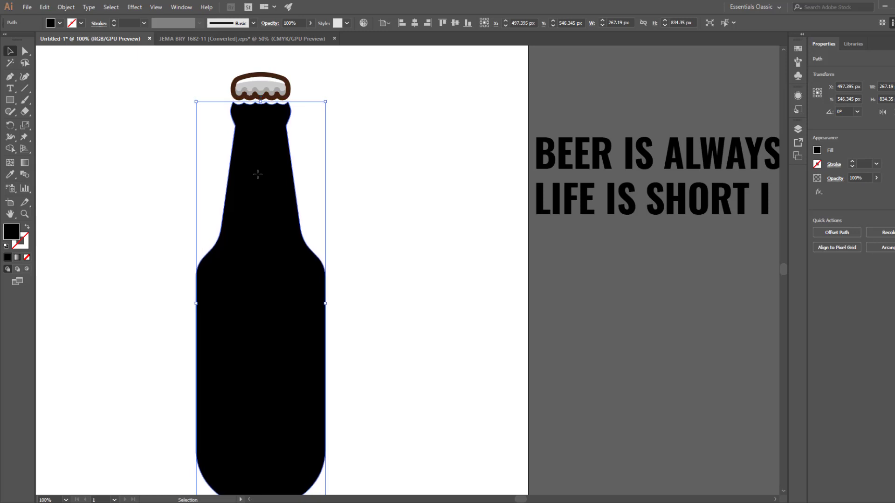
click(307, 159)
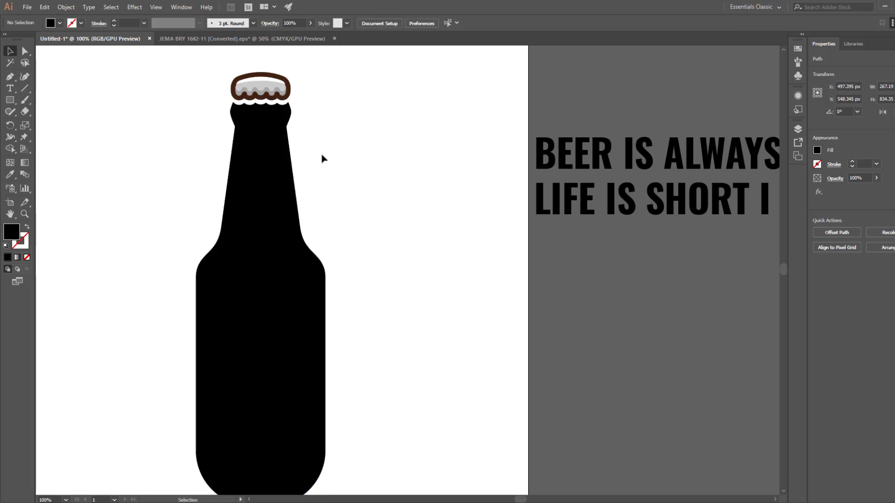
Unite all the pieces of the bottle cap into a single shape
drag(290, 79, 211, 103)
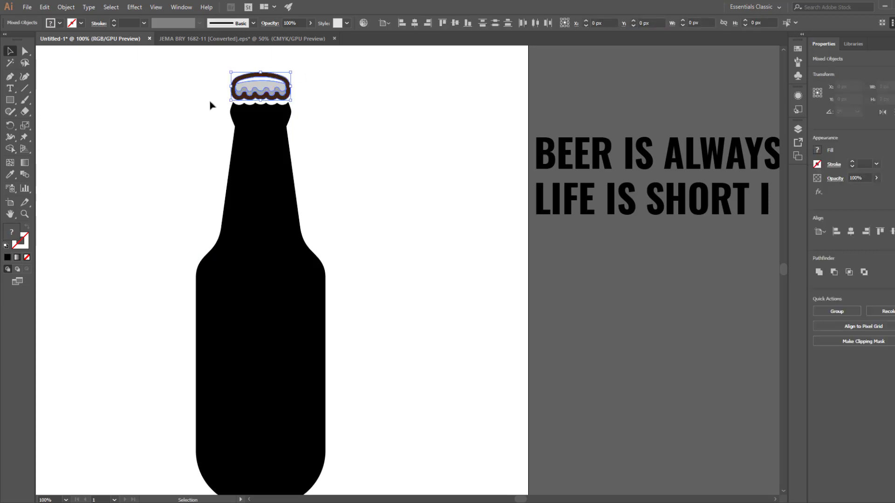
click(819, 272)
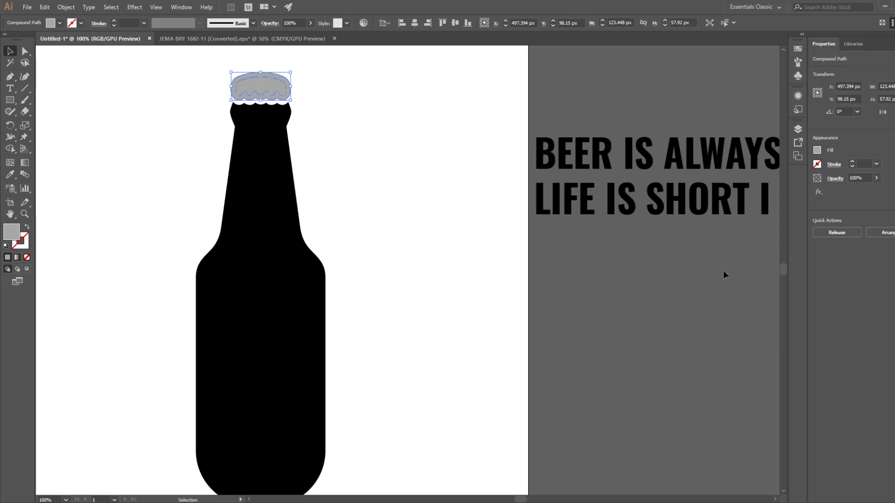
click(370, 140)
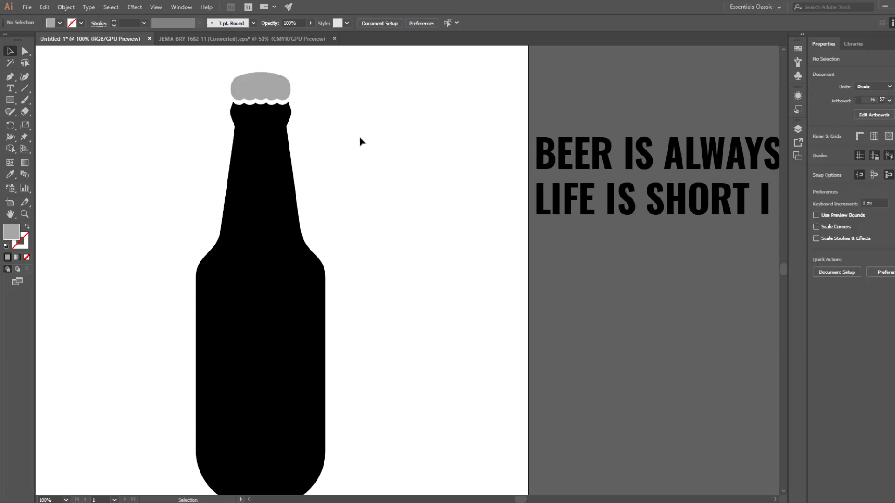
Fill the bottle cap with the black sampled from the bottle body
click(284, 89)
key(i)
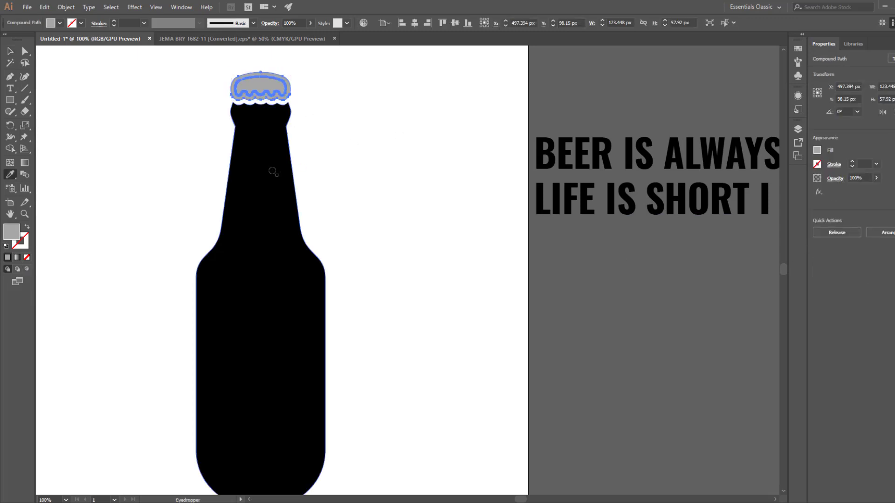
click(274, 173)
click(10, 52)
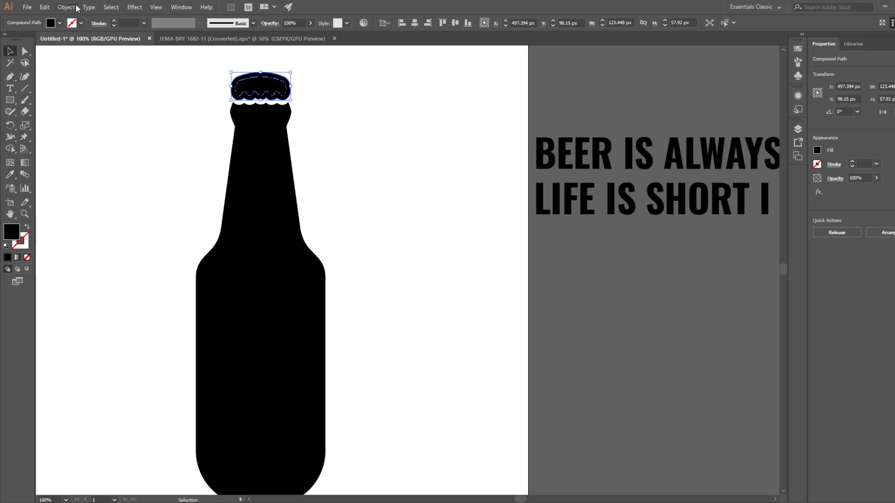
click(69, 7)
click(124, 110)
click(134, 149)
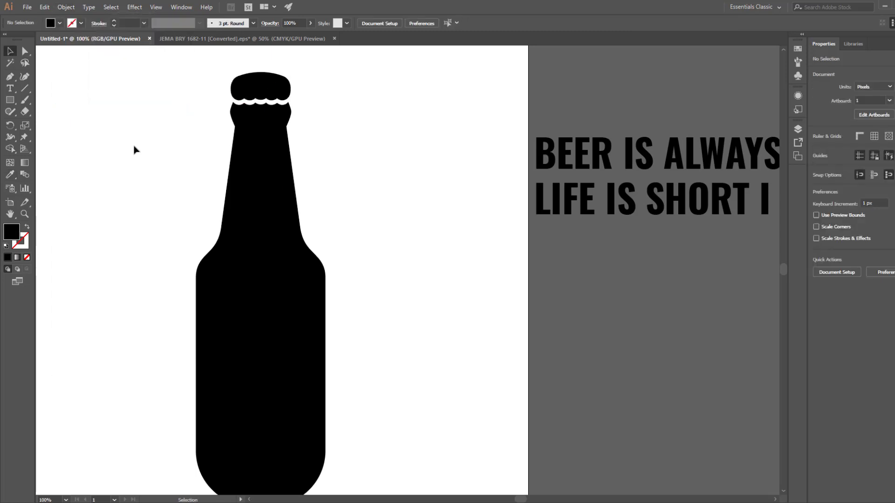
Merge the tiny leftover fragments inside the bottle cap into one solid shape with the Shape Builder
click(265, 88)
key(shift+m)
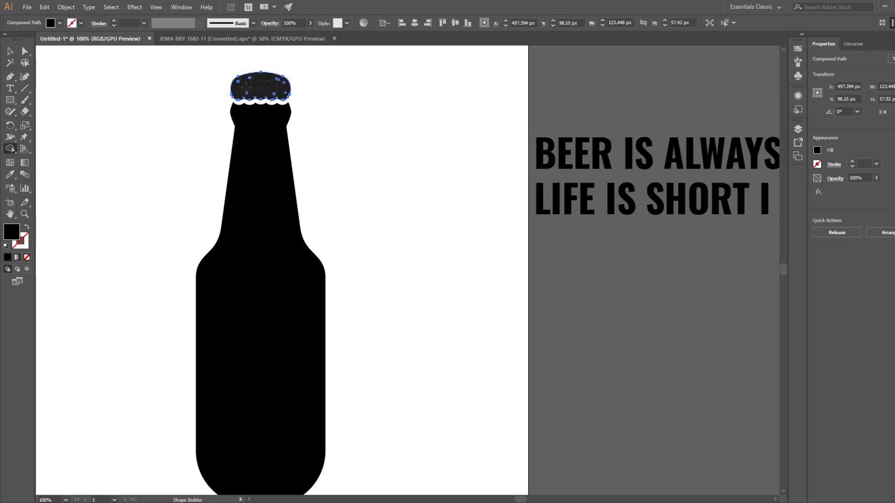
key(z)
click(280, 93)
click(391, 251)
click(392, 262)
click(437, 301)
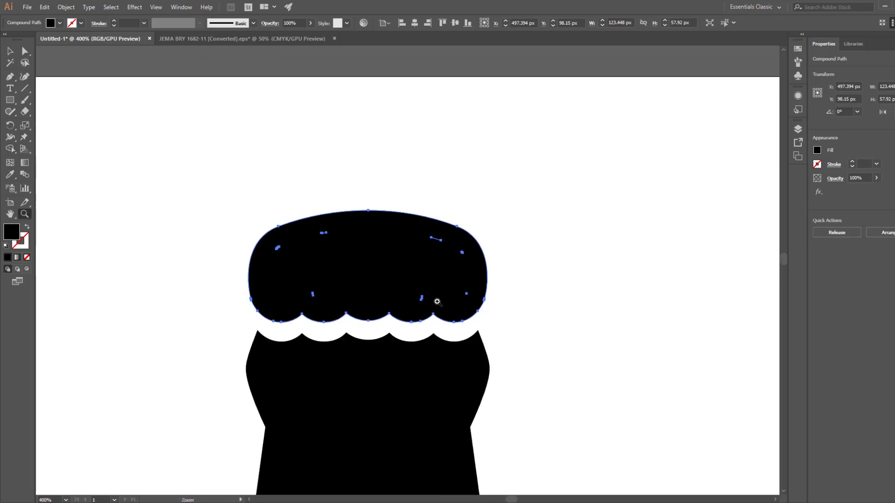
click(436, 302)
key(shift+m)
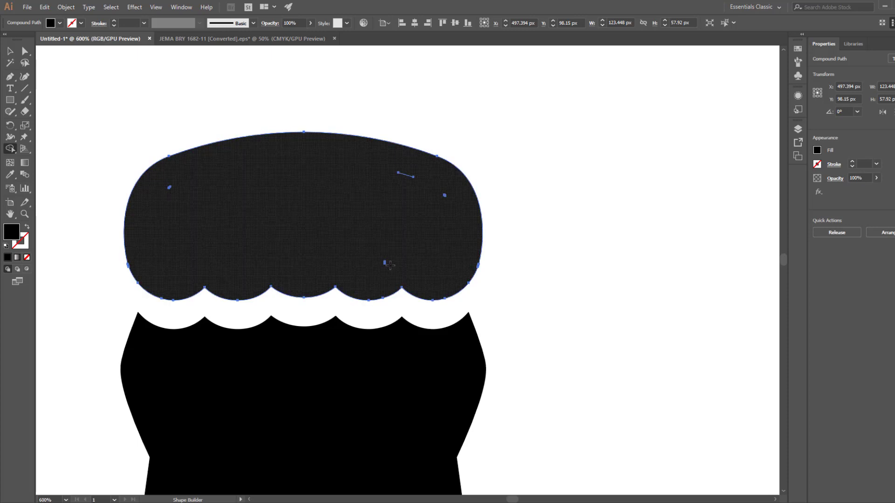
drag(449, 191, 390, 239)
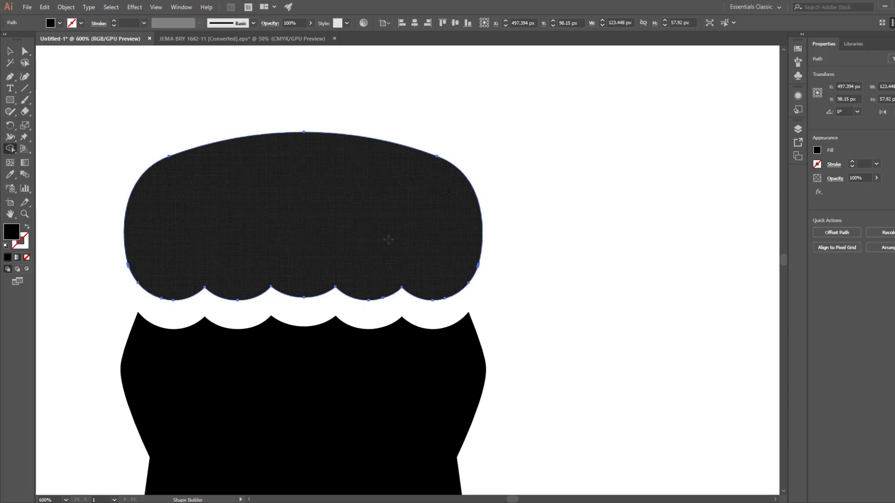
scroll(390, 241, down, 7)
key(v)
click(466, 326)
drag(444, 261, 344, 239)
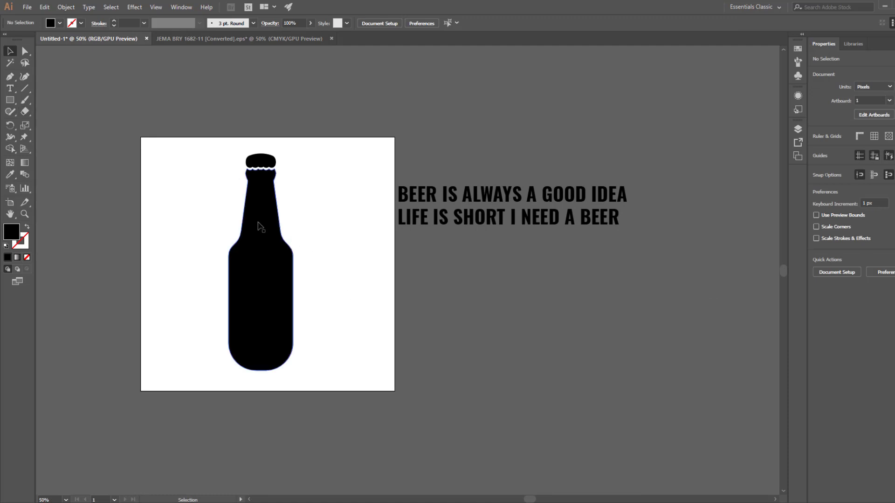
Draw an open, sagging three-point curve about 300 by 130 px across the upper neck, with no fill and a 1 pt black stroke
click(25, 77)
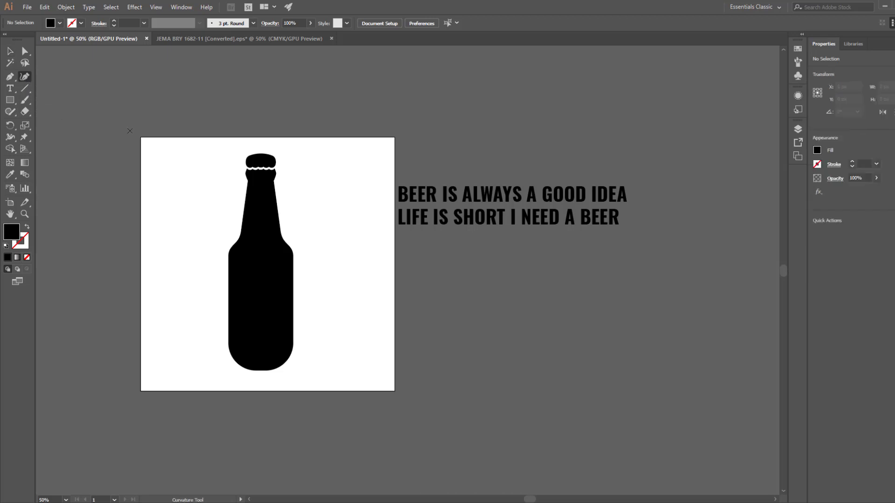
click(238, 177)
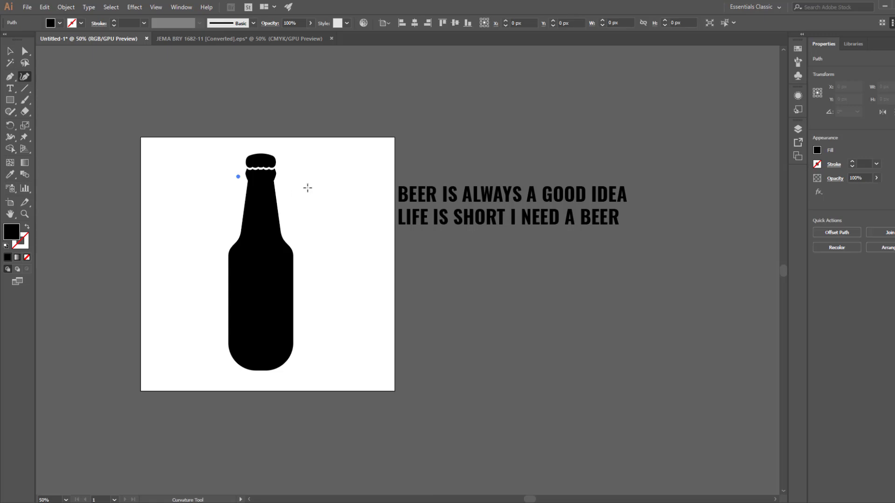
click(261, 183)
click(311, 152)
click(27, 226)
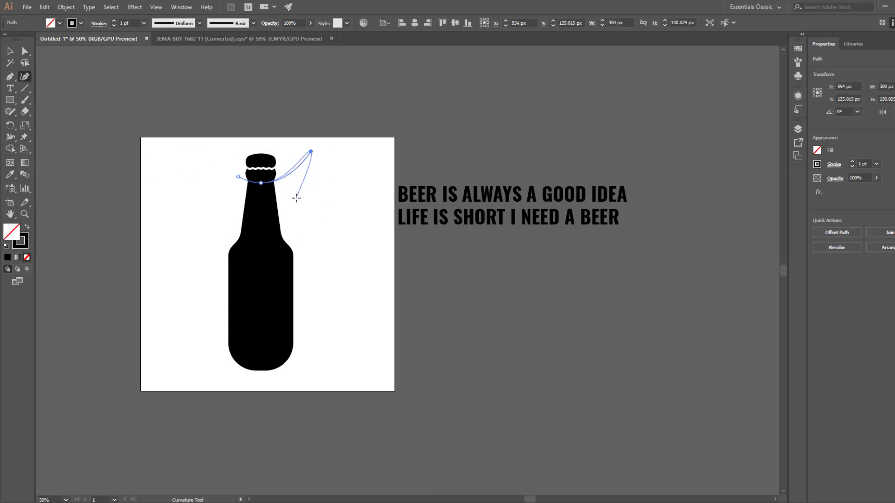
click(10, 51)
click(168, 246)
drag(167, 246, 140, 237)
Rotate the curve to 337.5° and position it across the bottle's neck just below the lip
click(269, 159)
drag(287, 178, 282, 179)
key(ctrl+space)
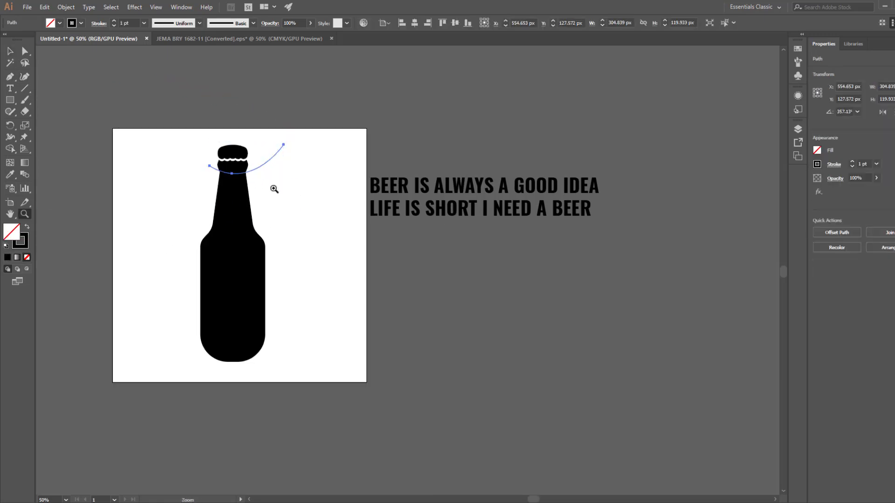
click(266, 191)
drag(382, 205, 370, 206)
drag(469, 122, 478, 163)
drag(384, 205, 365, 212)
click(414, 231)
drag(413, 231, 389, 162)
Duplicate the neck curve twice straight down, once onto the middle of the neck and once onto the shoulder
alt+drag(358, 136, 358, 222)
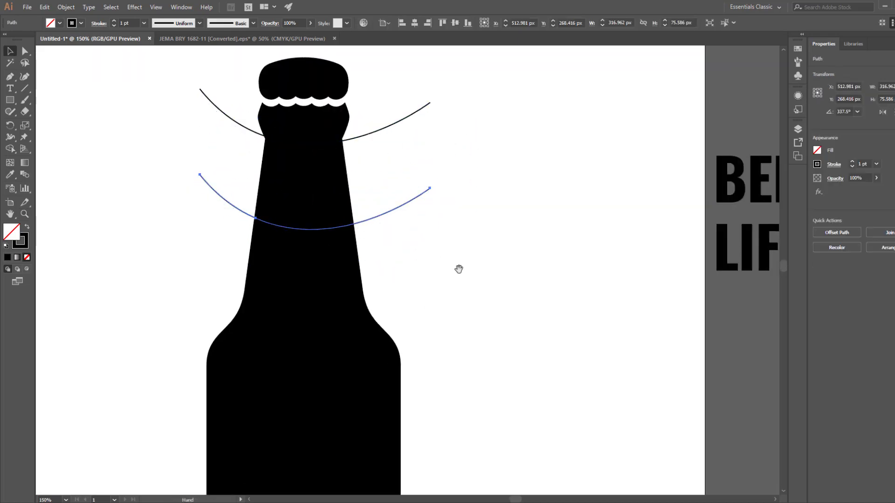
drag(459, 269, 456, 215)
alt+drag(364, 166, 364, 268)
Create an enlarged, arched copy of the shoulder curve on the body and a matching copy rotated 180° near the bottle's base
drag(491, 301, 492, 160)
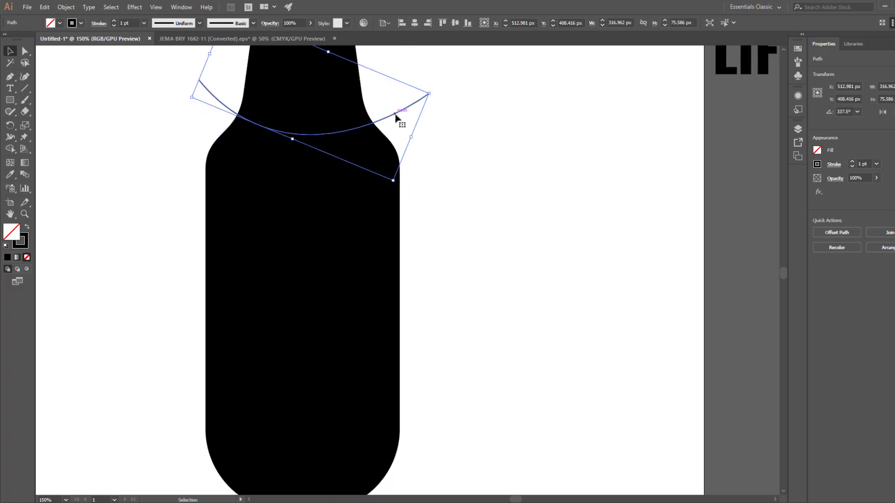
alt+shift+drag(395, 113, 233, 226)
alt+shift+drag(429, 212, 495, 211)
drag(413, 177, 404, 250)
drag(423, 303, 426, 229)
alt+shift+drag(428, 192, 422, 335)
mouse_move(495, 356)
shift+mouse_down()
mouse_move(190, 437)
mouse_move(208, 431)
shift+mouse_up()
Draw a horizontal line about 457 px long across the body and center it vertically between the two body curves
click(25, 88)
shift+drag(172, 271, 504, 278)
key(v)
drag(124, 126, 174, 342)
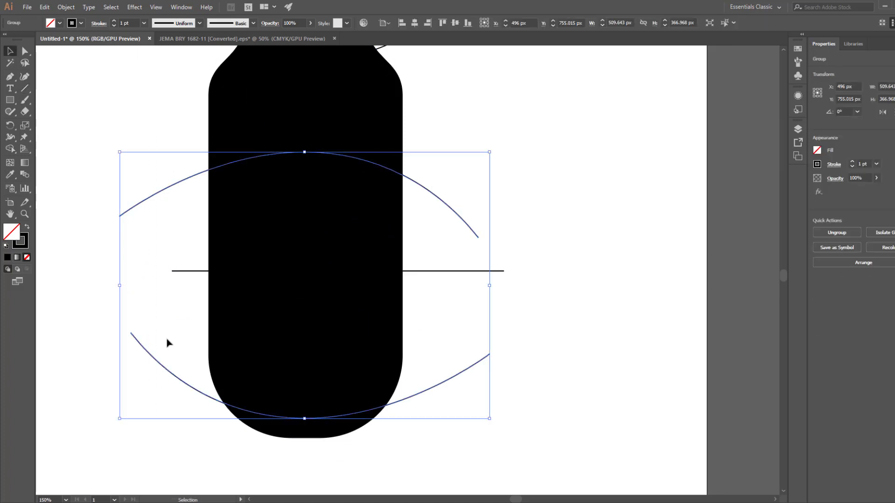
click(456, 23)
click(495, 23)
click(436, 253)
key(z)
alt+click(435, 253)
alt+click(435, 254)
key(v)
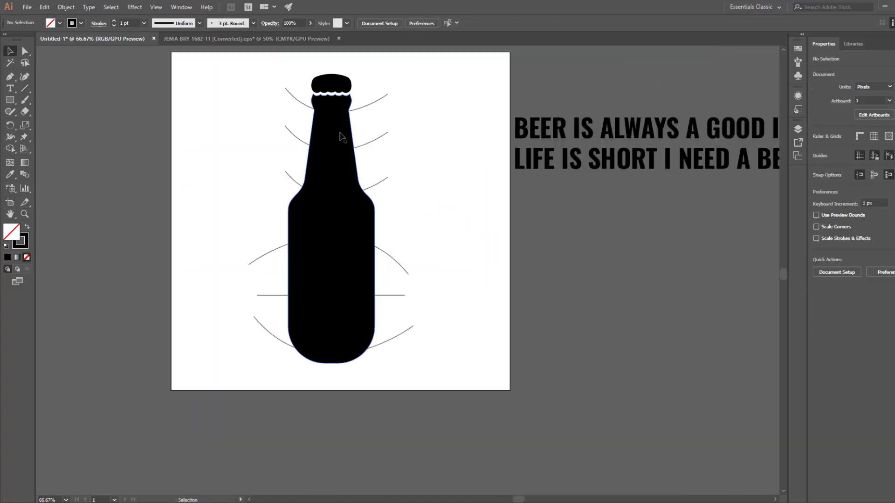
Ungroup the two body curves and duplicate the arch so that two arches sit one above the other on the body
drag(354, 276, 289, 253)
right_click(269, 213)
click(296, 293)
click(360, 280)
shift+drag(264, 214, 290, 234)
click(298, 219)
Move the straight line down between the lower arch and the base curve, nudging it back up slightly
click(321, 261)
shift+drag(321, 273, 321, 290)
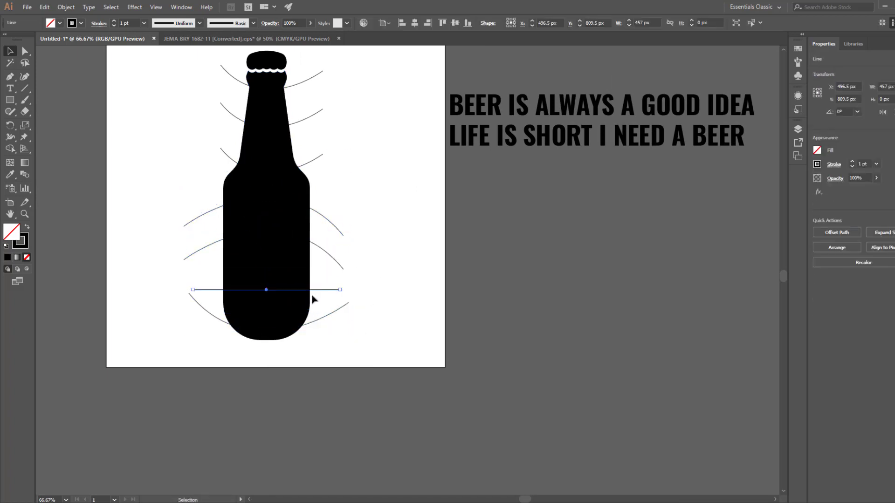
key(Up)
key(Up)
key(Up)
key(Up)
key(Up)
key(Up)
key(Up)
click(355, 315)
drag(370, 219, 350, 228)
Split the bottle silhouette into separate sections along all the dividing lines with the Shape Builder tool
click(482, 114)
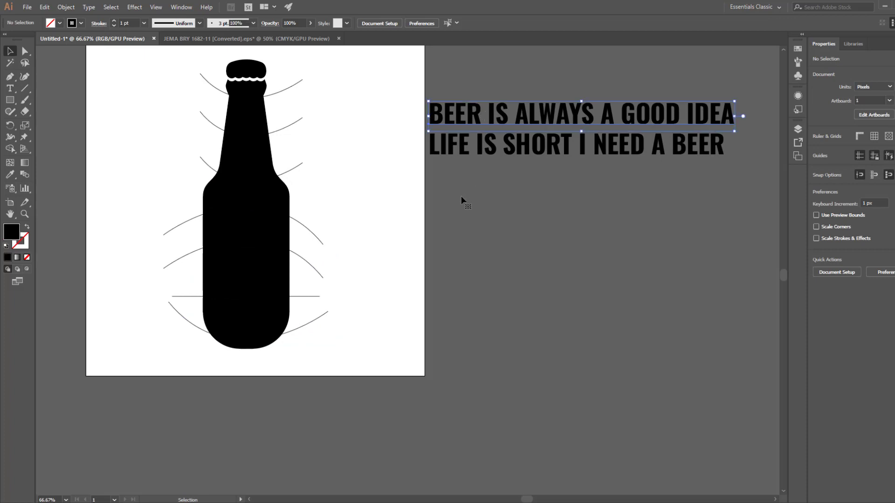
drag(461, 197, 564, 209)
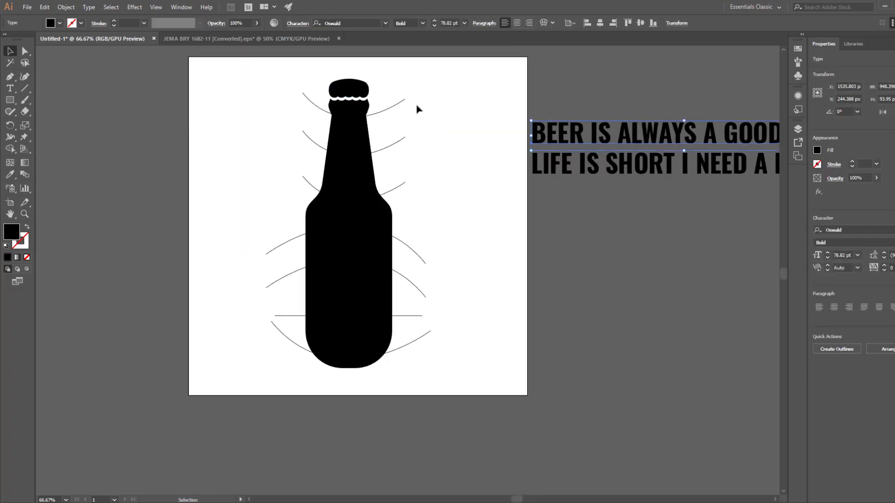
drag(425, 68, 286, 394)
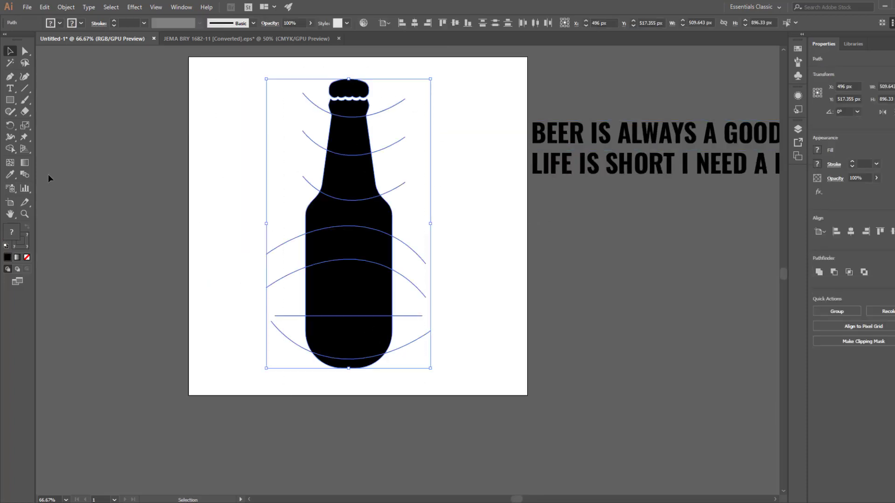
click(10, 150)
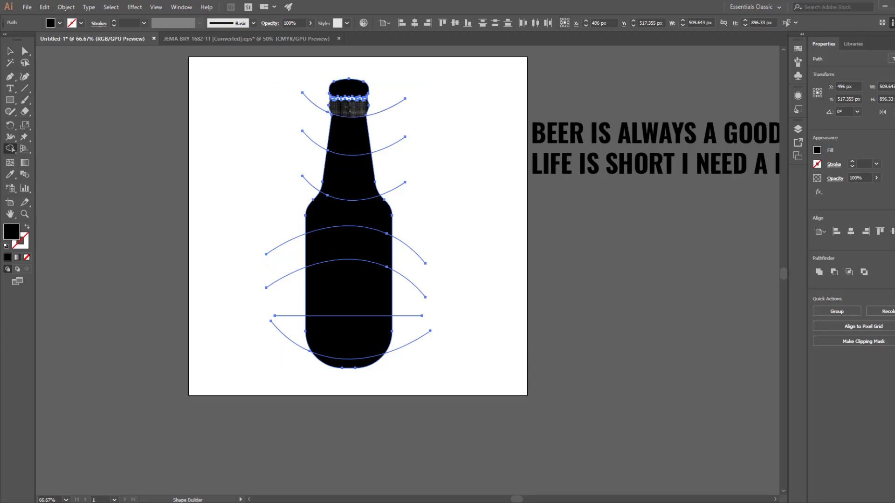
click(350, 108)
click(350, 138)
click(345, 185)
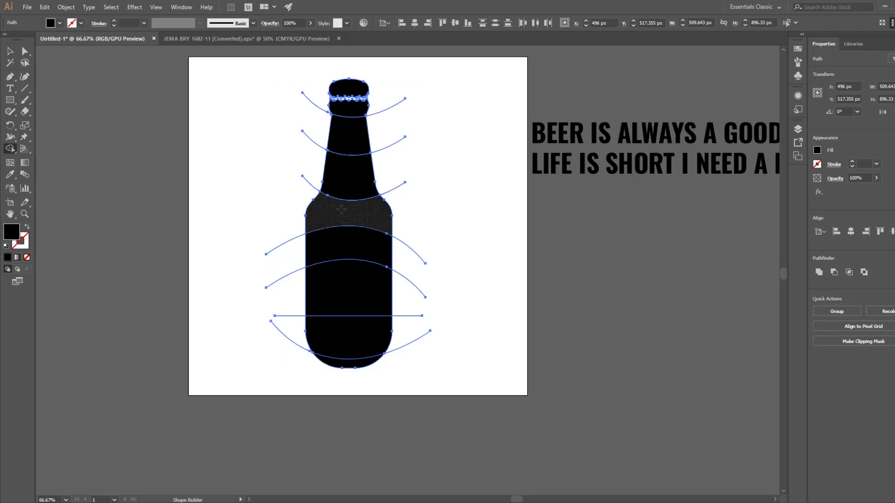
click(343, 209)
click(344, 247)
click(345, 291)
click(345, 345)
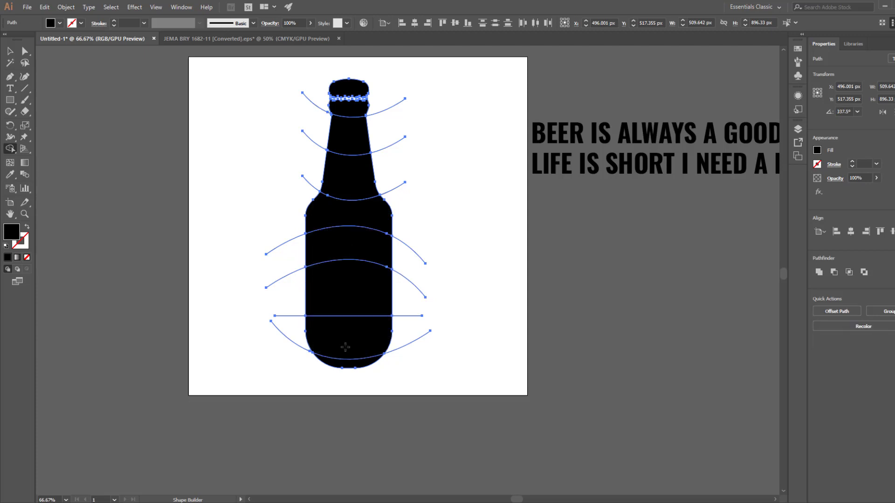
click(352, 364)
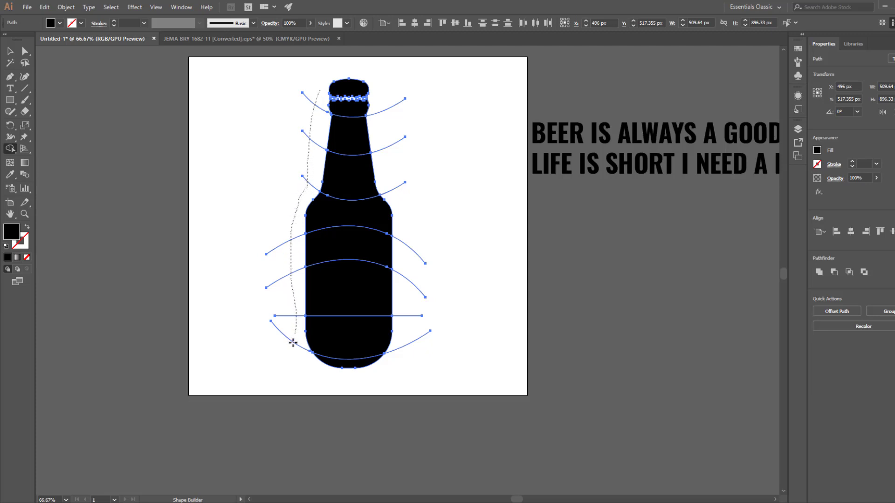
Remove the line ends that stick out on both sides of the bottle with the Shape Builder tool
drag(293, 344, 295, 349)
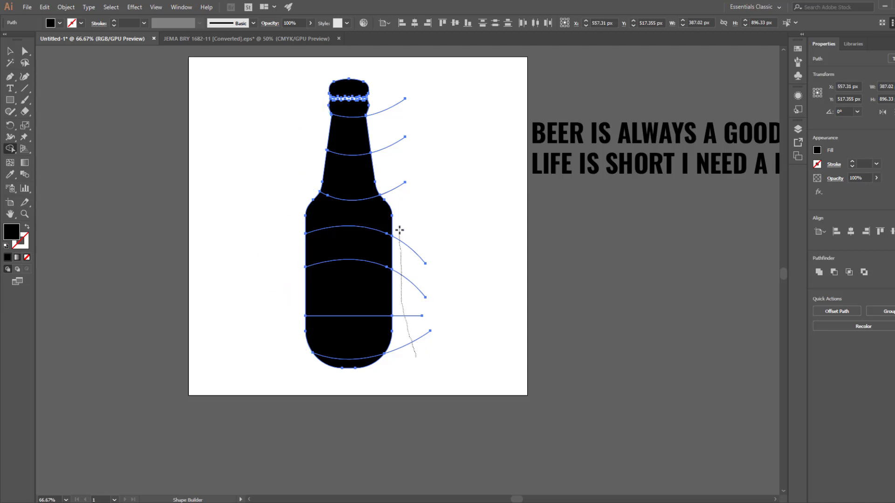
drag(387, 108, 385, 96)
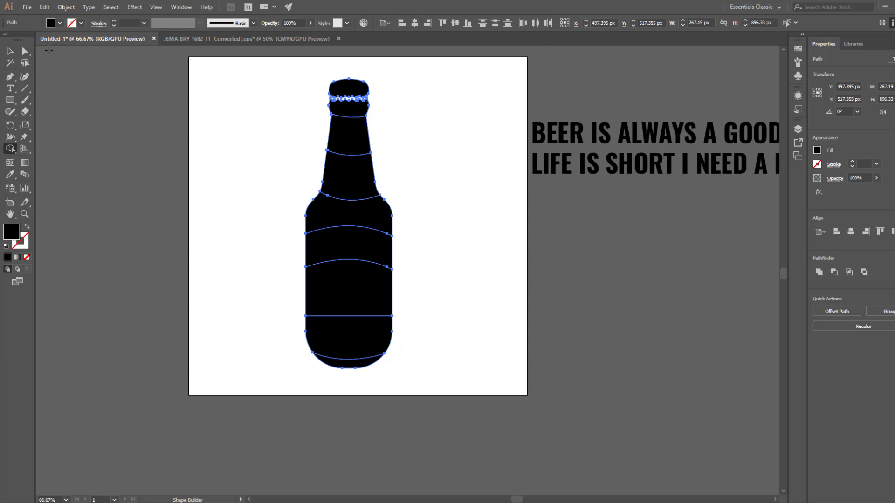
click(11, 55)
click(290, 206)
drag(289, 206, 239, 196)
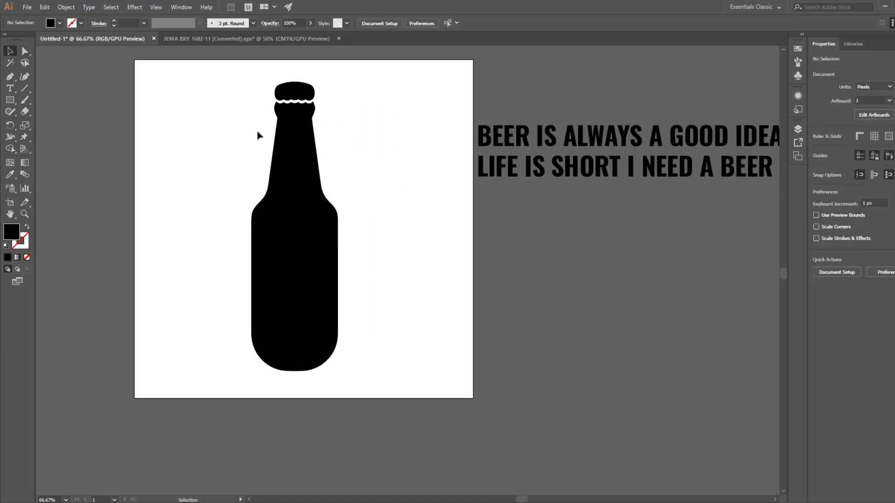
Nudge the cap and bottle mouth up 6 px to open a gap above the neck
drag(262, 82, 343, 111)
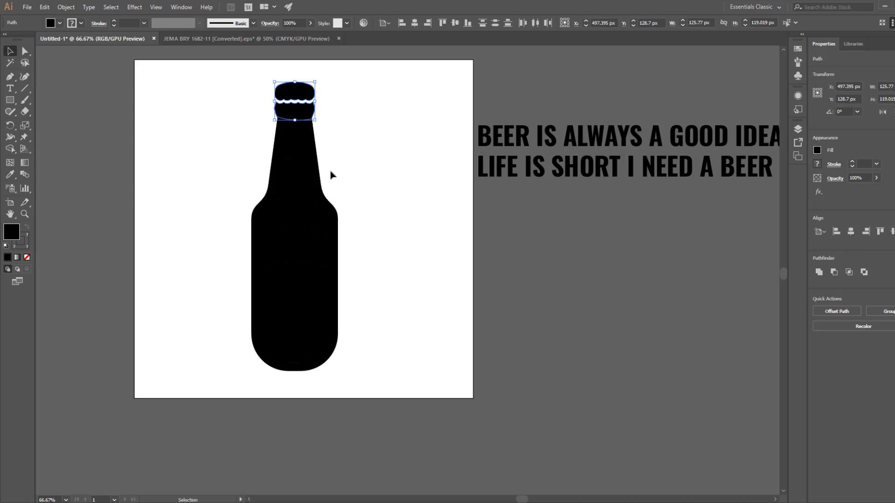
key(Up)
key(Up)
key(Up)
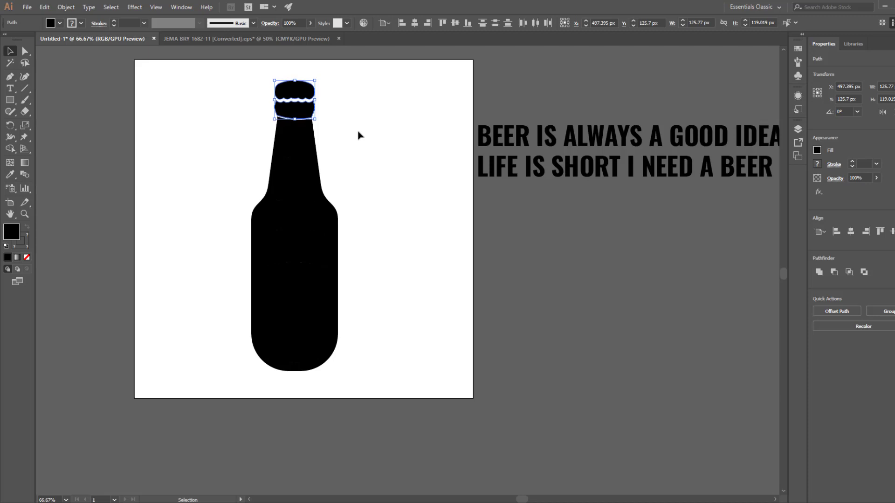
key(Up)
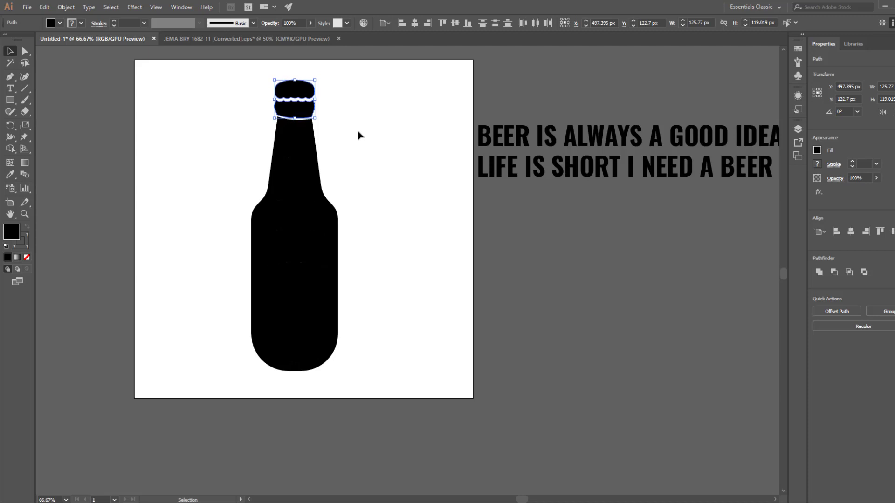
key(Up)
Nudge the cap, mouth and upper neck section up together to open a matching gap at the middle of the neck
drag(338, 78, 269, 130)
key(Up)
key(Up)
key(Up)
key(Up)
key(Up)
key(Up)
key(Up)
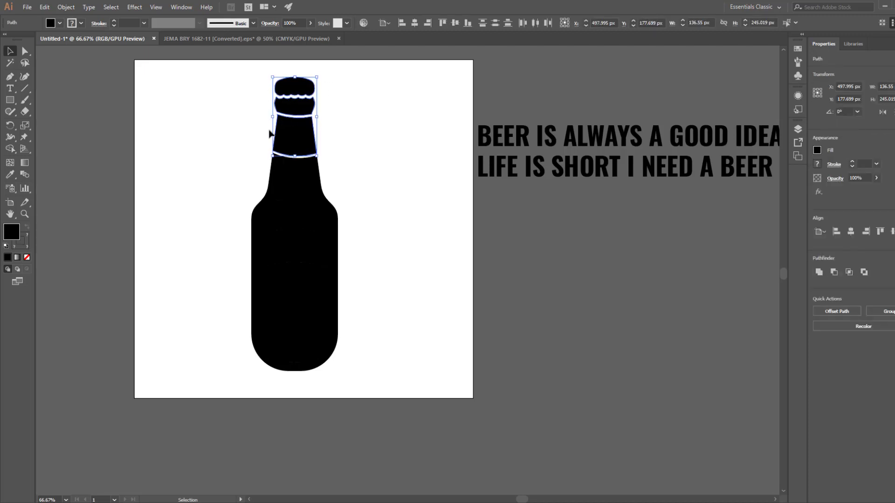
key(Up)
Nudge the cap and all neck sections up 6 px to open a gap above the shoulder
drag(337, 78, 254, 170)
key(Up)
key(Up)
key(Up)
key(Up)
key(Up)
key(Up)
Nudge all sections from the cap to the shoulder up 6 px to open a gap along the upper arch
drag(339, 81, 242, 220)
key(Up)
key(Up)
key(Up)
key(Up)
key(Up)
key(Up)
Nudge all sections above the lower arch up 6 px to open a gap along that arch
drag(244, 80, 385, 257)
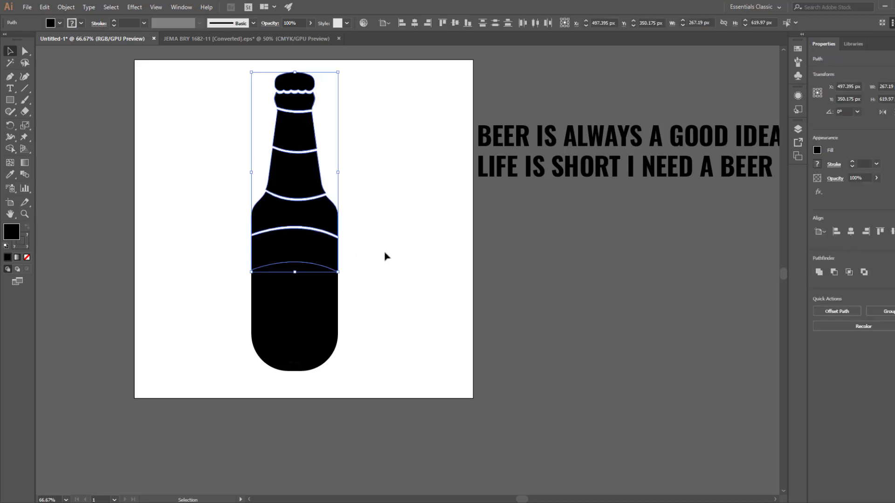
key(Up)
key(Up)
key(Up)
key(Up)
key(Up)
key(Up)
Nudge all sections above the straight dividing line up 6 px to open a gap along it
click(359, 92)
drag(359, 92, 233, 294)
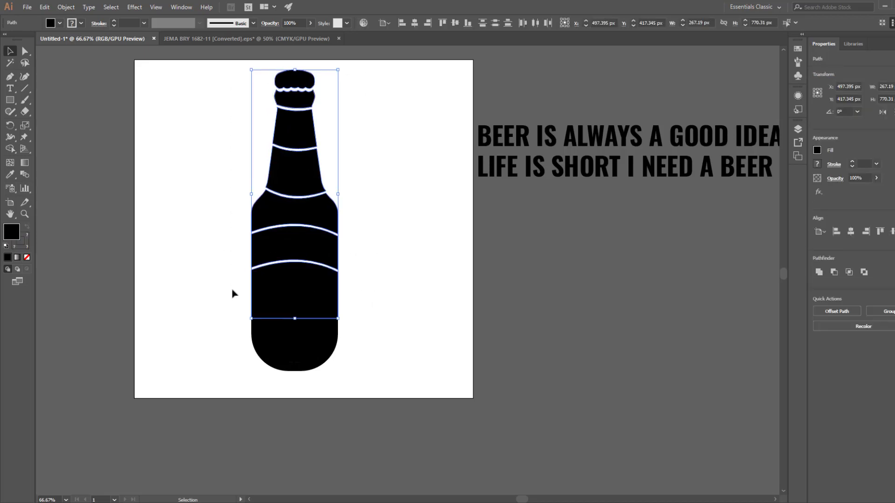
key(Up)
key(Up)
key(Up)
key(Up)
key(Up)
key(Up)
Nudge all sections except the base piece up 6 px to open a gap along the lowest curve
drag(232, 78, 414, 341)
key(Up)
key(Up)
key(Up)
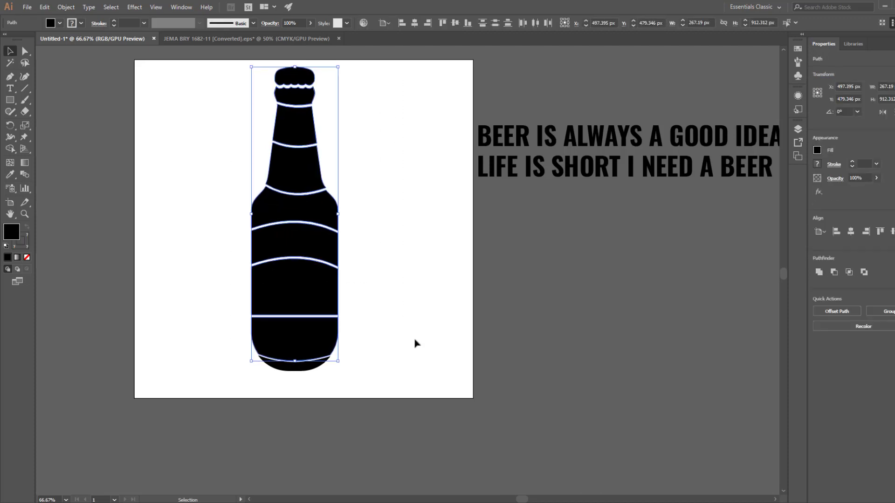
key(Up)
key(Up)
key(Up)
click(409, 333)
Move the whole segmented bottle down so it sits vertically centered on the artboard
drag(396, 67, 275, 368)
drag(303, 290, 303, 305)
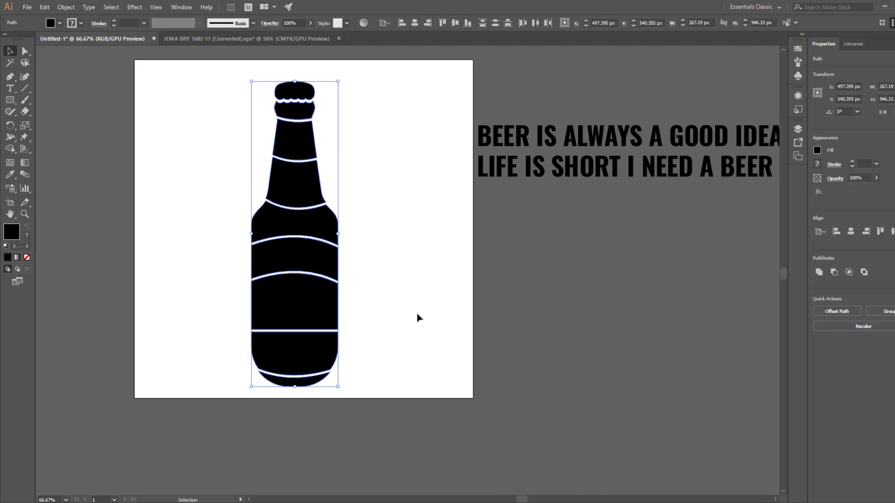
click(417, 317)
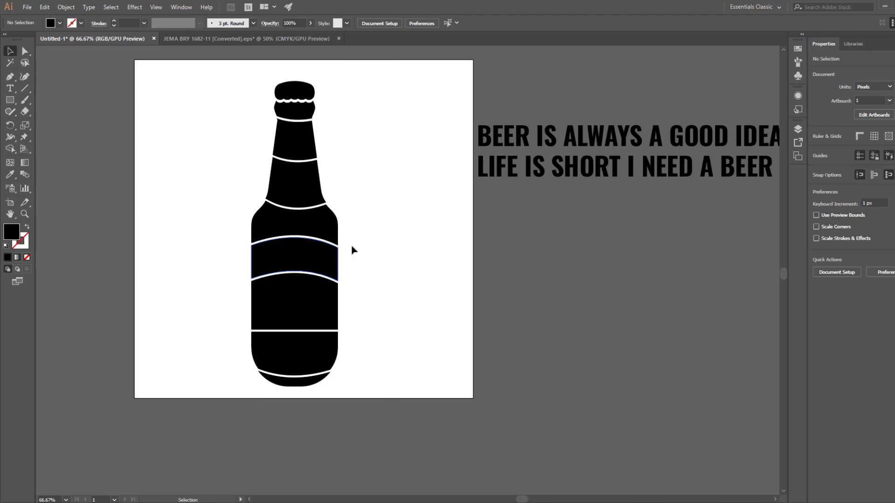
drag(408, 229, 386, 236)
Set the "LIFE IS SHORT I NEED A BEER" slogan apart and convert "BEER IS ALWAYS A GOOD IDEA" to ungrouped outlines
click(492, 142)
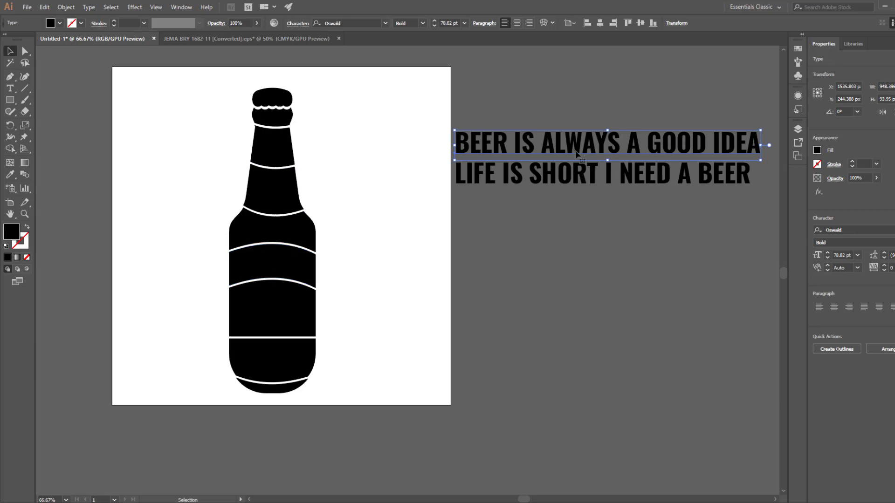
drag(572, 179, 655, 229)
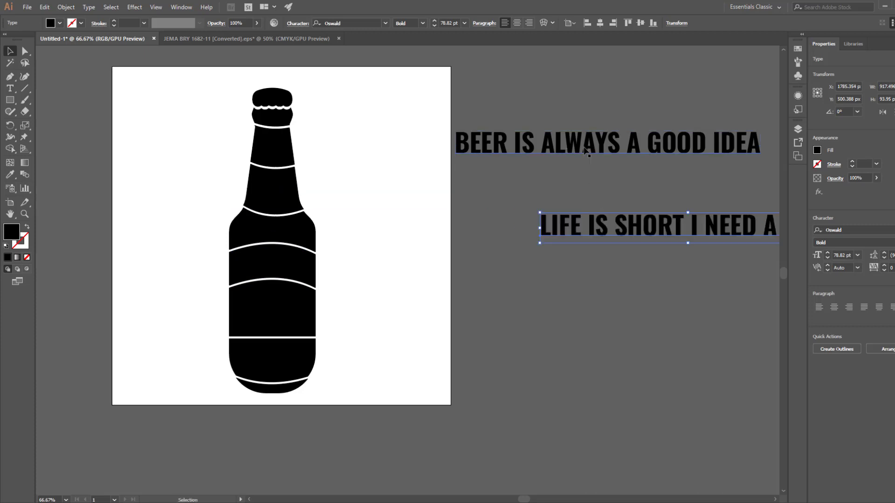
click(556, 150)
right_click(571, 140)
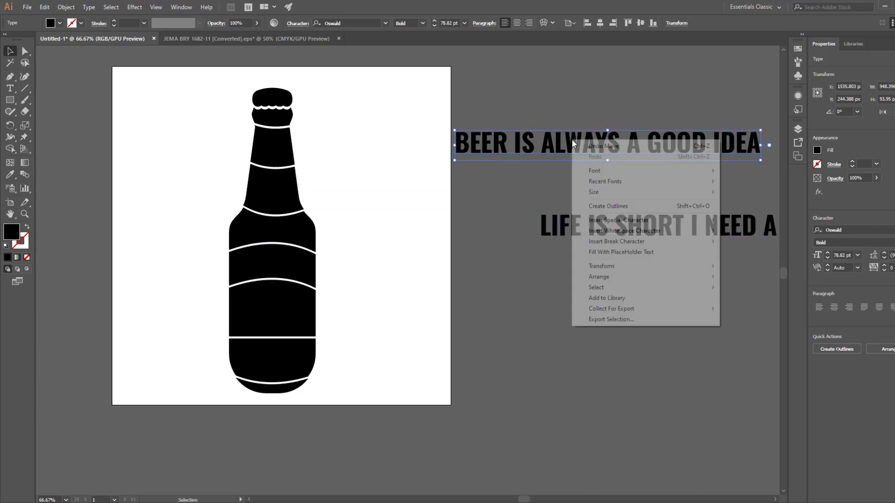
click(607, 211)
right_click(526, 146)
click(555, 227)
click(449, 119)
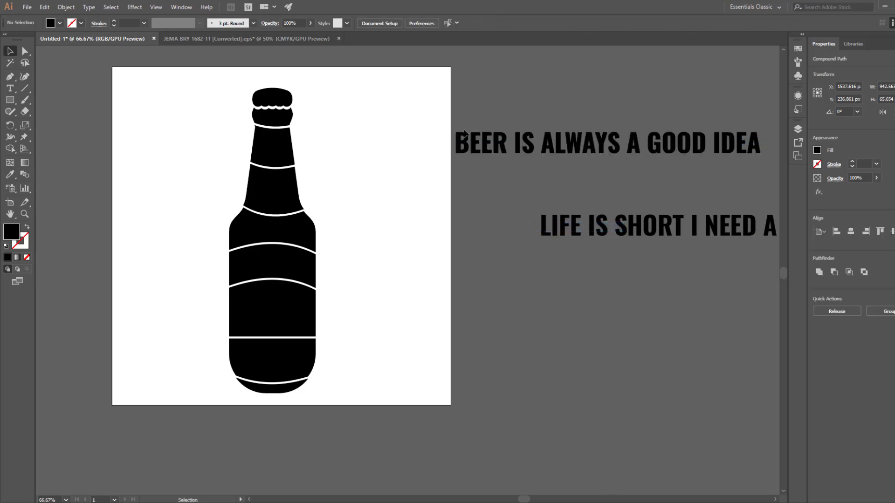
Place BEER beside the bottle's neck, split into BE above ER, with IS beneath
drag(449, 118, 438, 146)
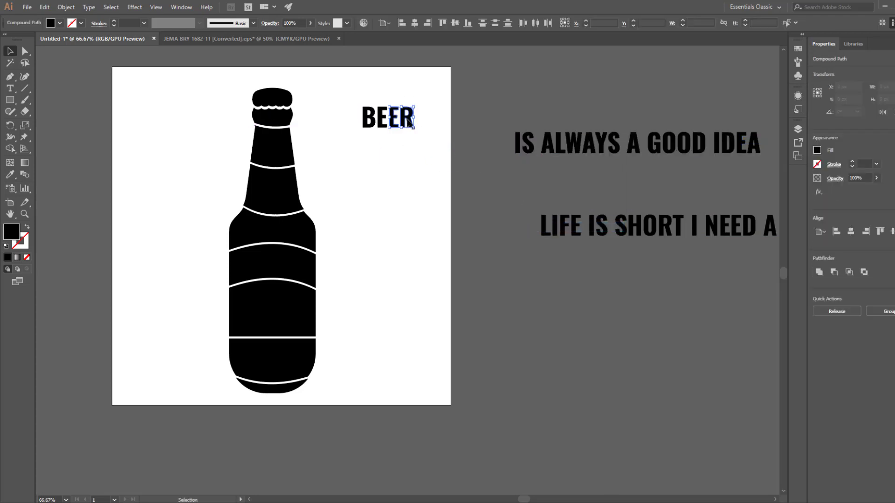
drag(407, 121, 382, 144)
click(494, 135)
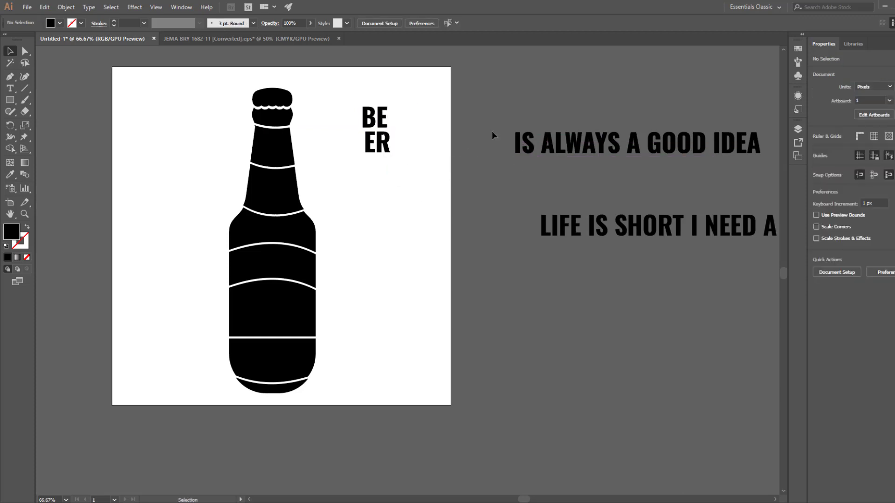
drag(533, 157, 381, 184)
click(489, 146)
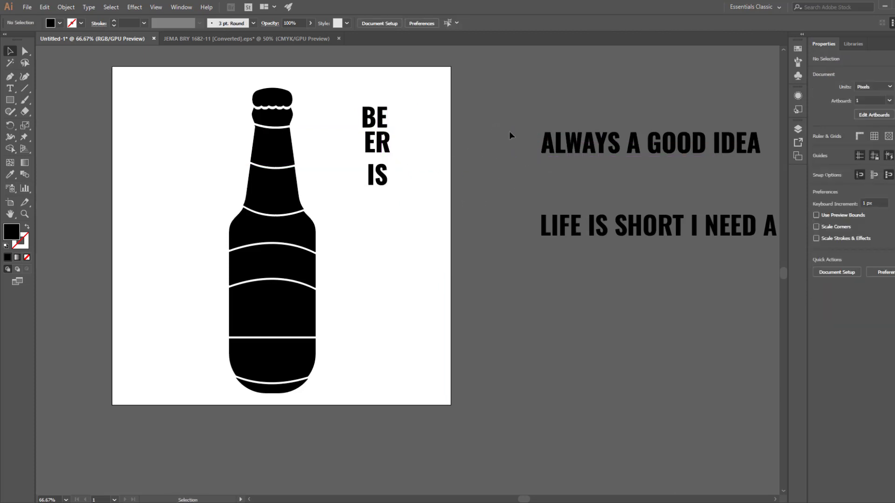
Stack ALWAYS A, GOOD and IDEA as separate word groups below IS beside the bottle
drag(642, 160, 626, 169)
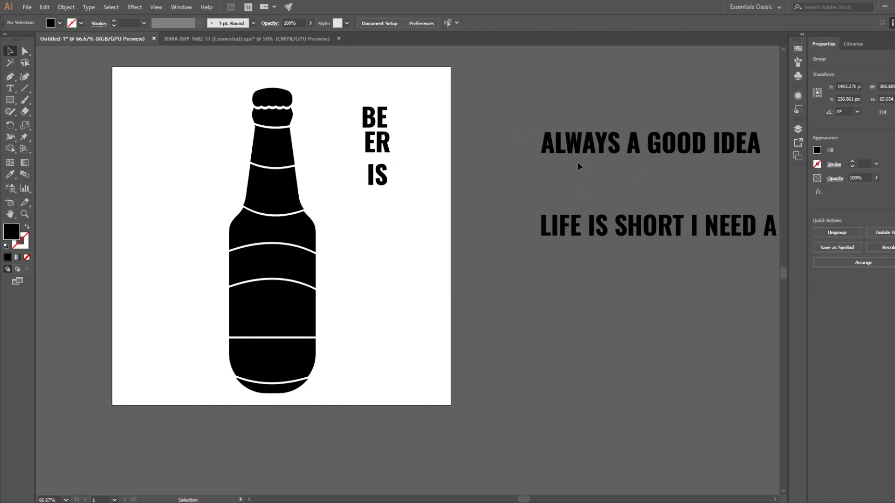
drag(573, 152, 410, 219)
drag(645, 130, 710, 182)
drag(685, 148, 414, 260)
click(664, 133)
drag(664, 133, 401, 306)
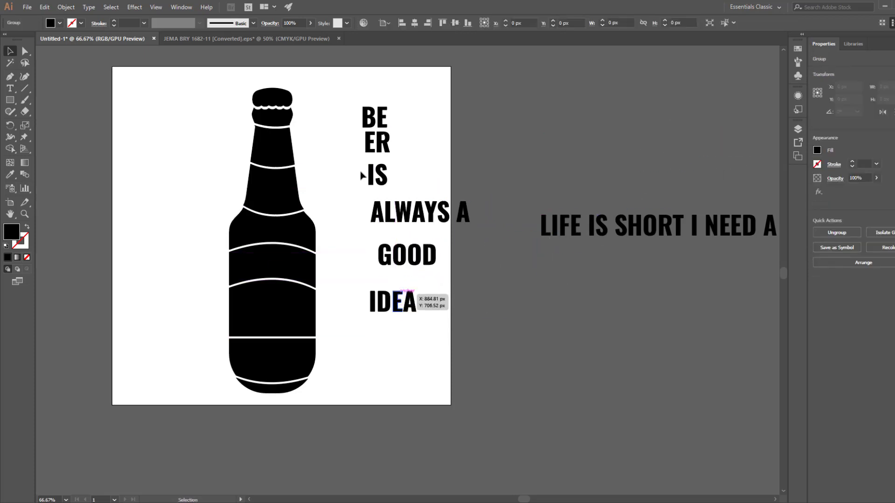
click(362, 176)
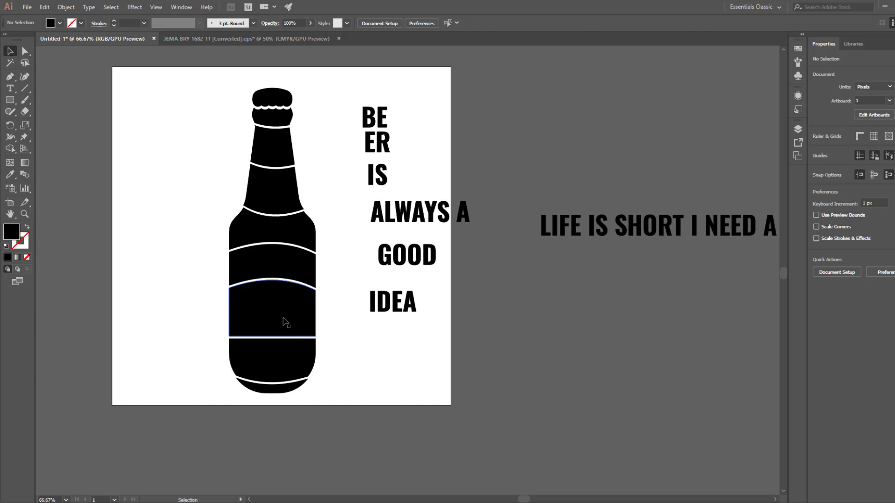
Select the whole stack of words and move it down and slightly closer to the bottle
drag(354, 199, 367, 172)
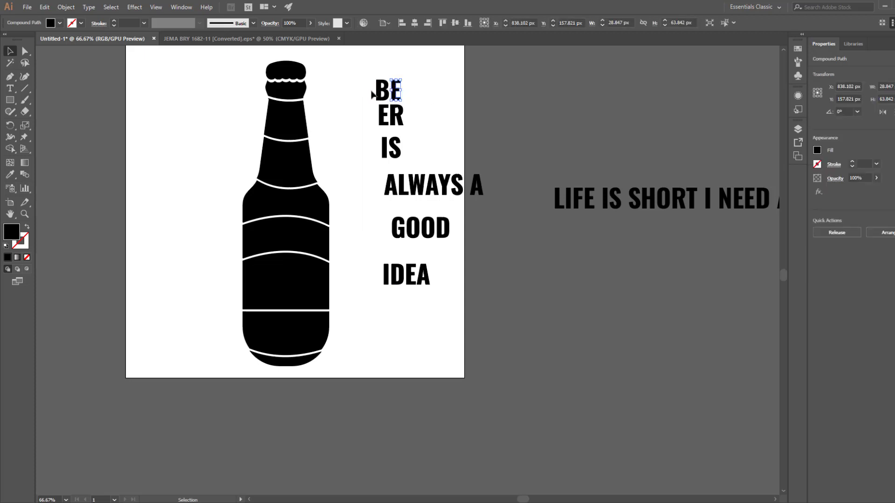
drag(363, 75, 392, 157)
click(394, 186)
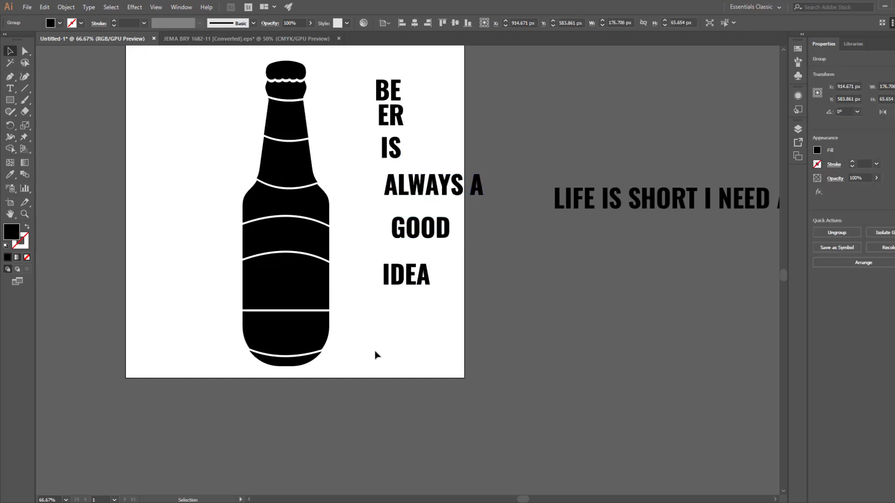
drag(373, 356, 381, 155)
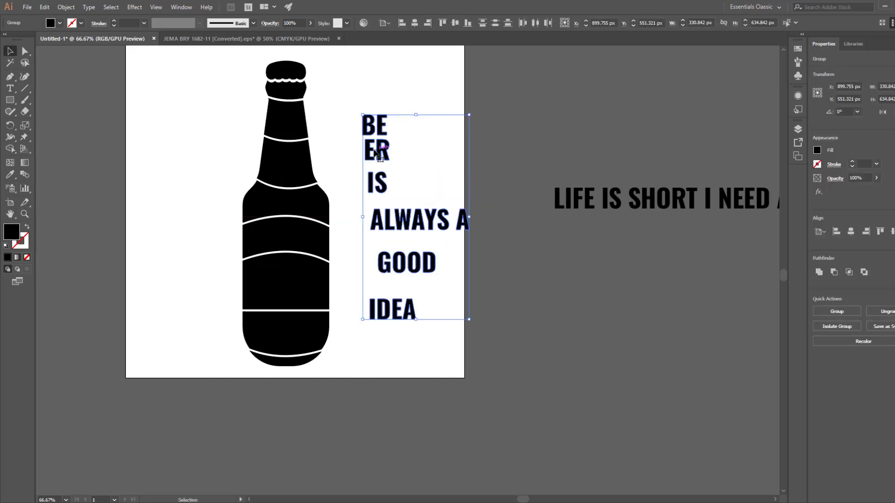
Send the stacked slogan words to the back, behind the bottle sections
right_click(381, 149)
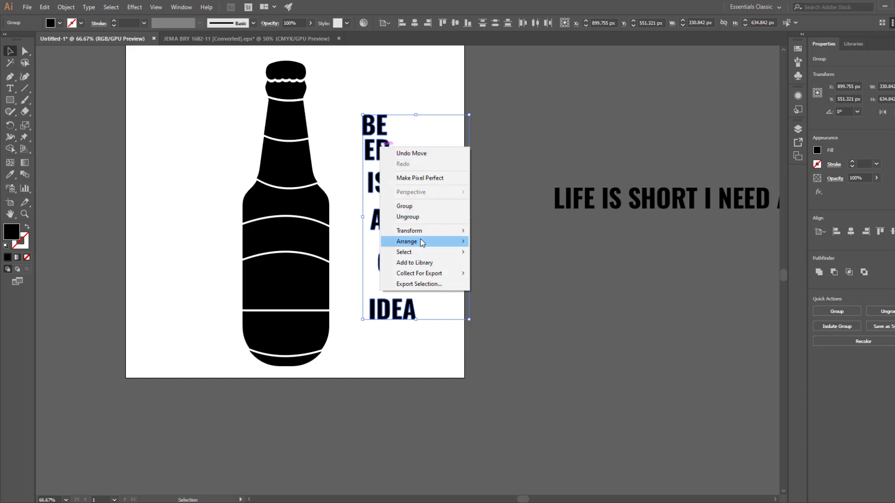
mouse_move(462, 241)
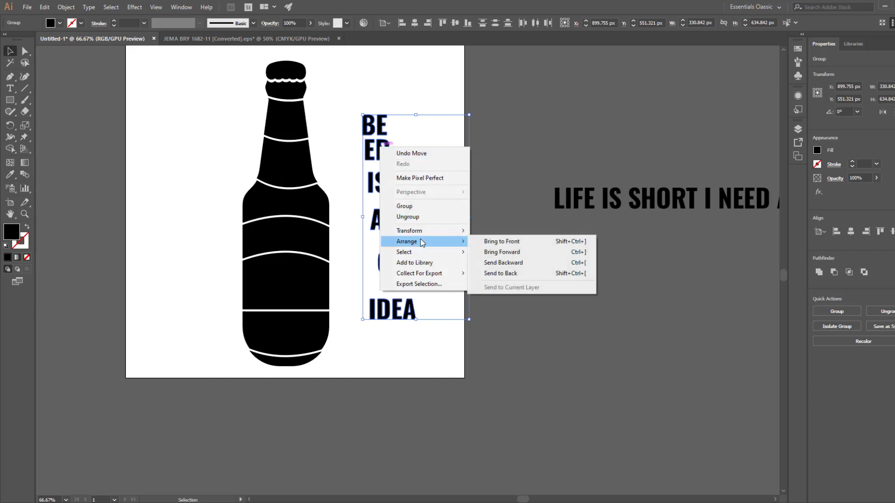
click(500, 274)
click(447, 298)
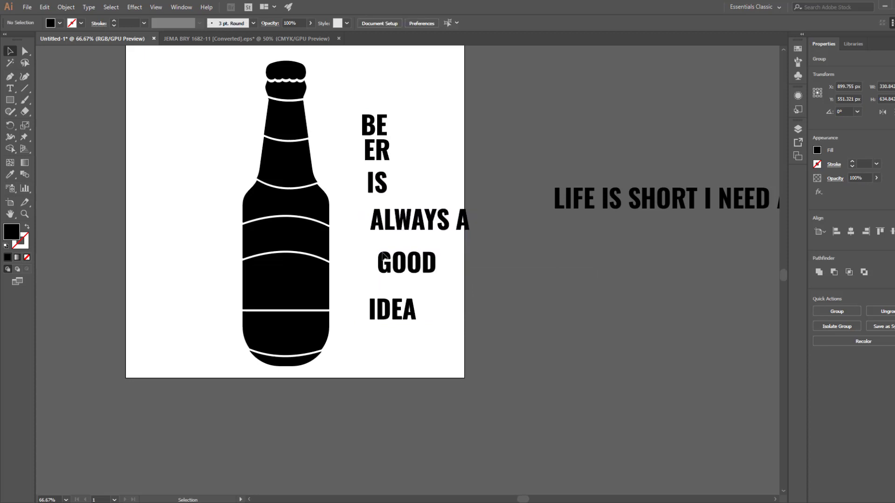
Select all the bottle sections and fill them with red
click(263, 156)
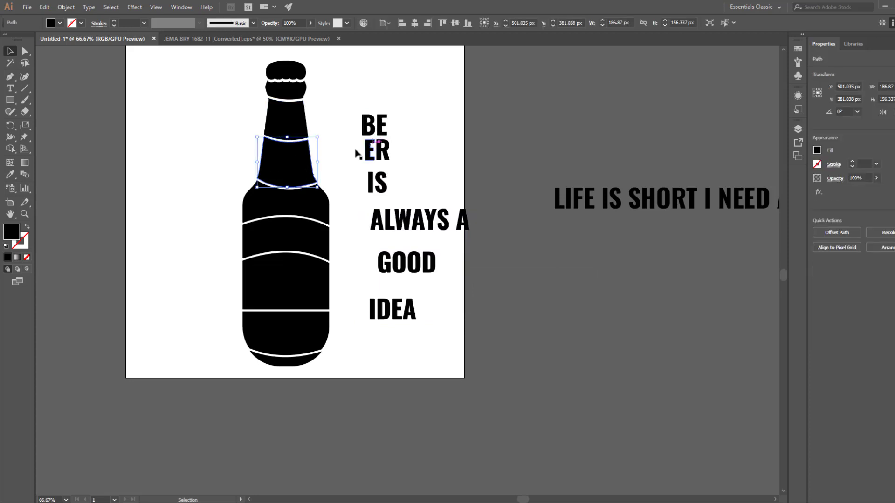
drag(226, 63, 319, 371)
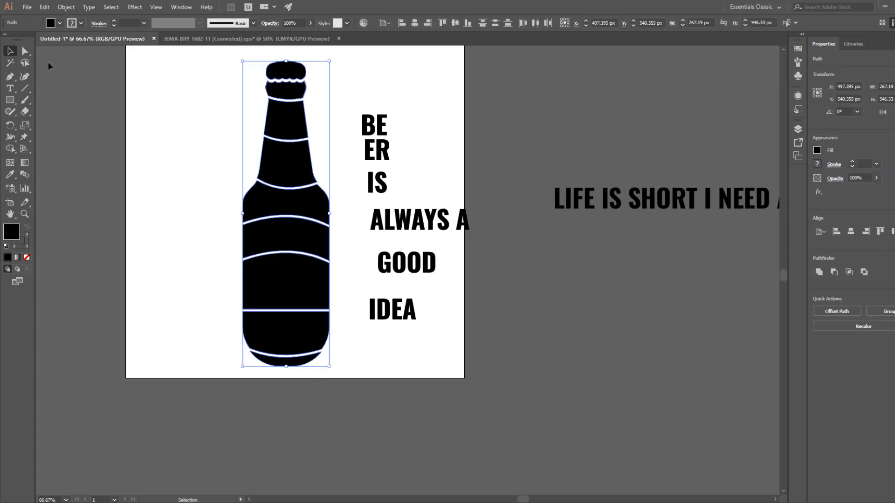
click(55, 26)
click(37, 45)
click(320, 139)
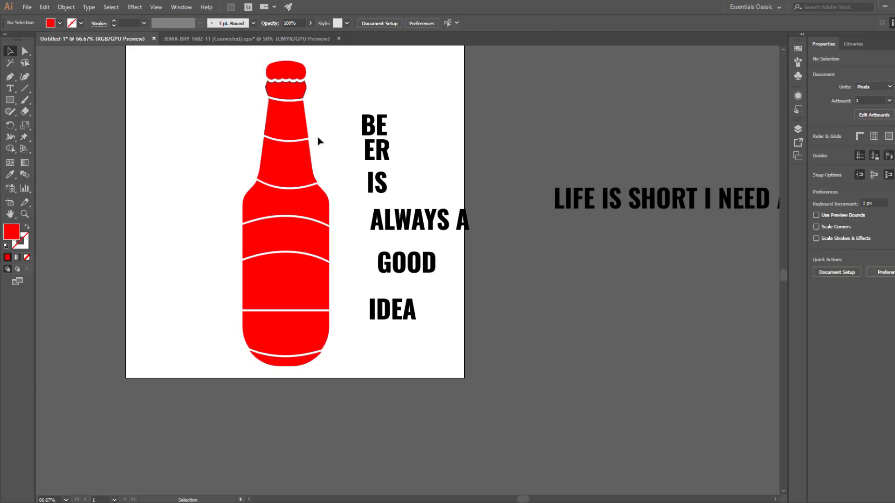
Move BE slightly up and closer to the bottle, leaving a gap above ER
mouse_move(366, 135)
mouse_down()
mouse_move(299, 138)
mouse_move(375, 128)
mouse_up()
click(321, 175)
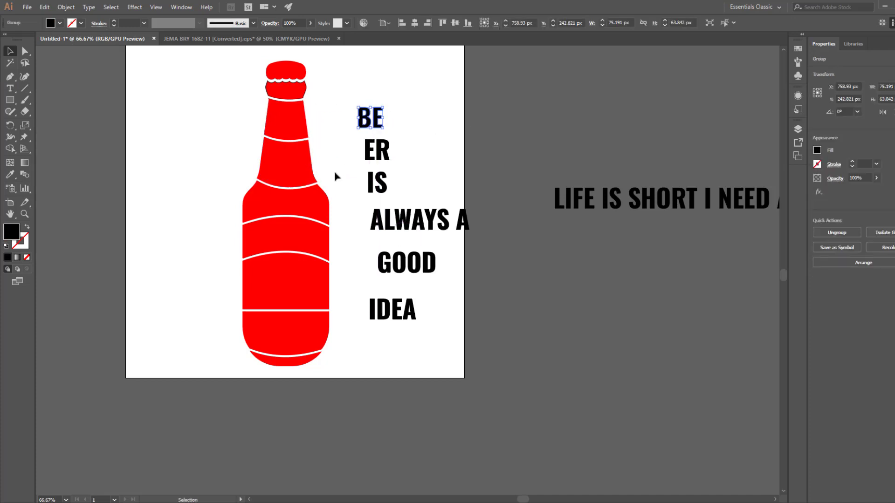
click(330, 132)
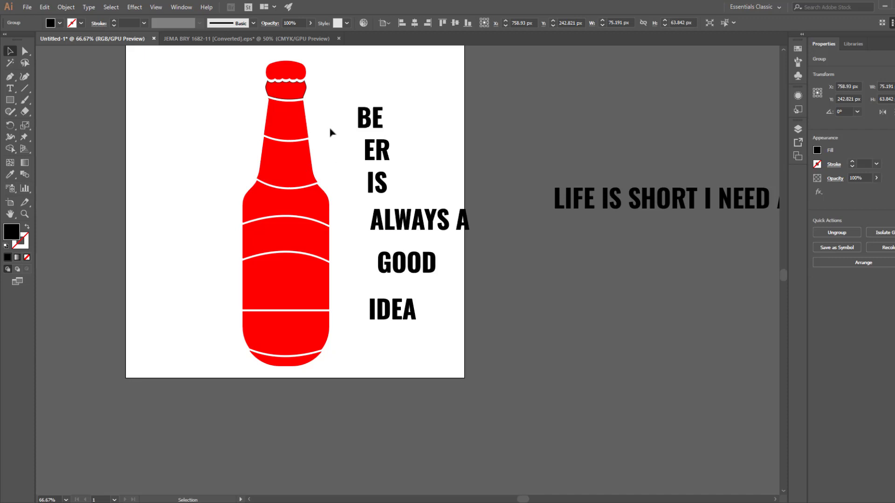
Remove the black outline from the section just below the bottle cap by setting its stroke to none
click(295, 88)
click(80, 24)
click(25, 41)
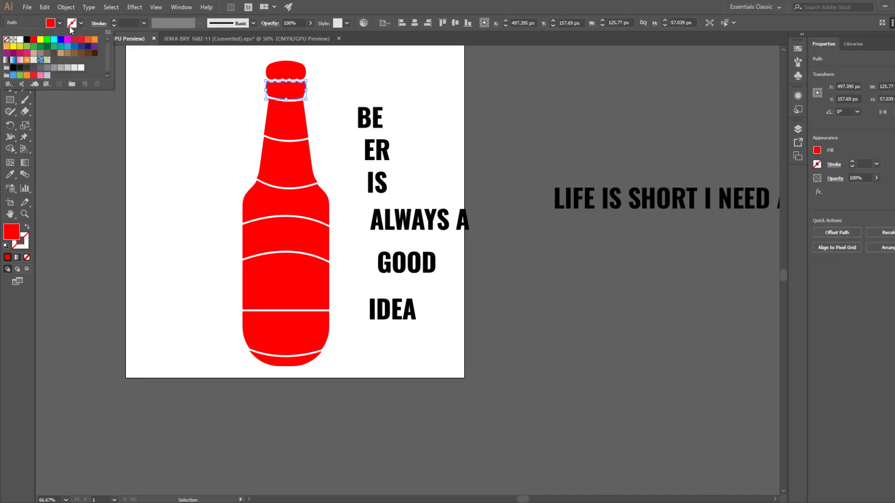
key(Escape)
click(158, 118)
scroll(209, 180, right, 1)
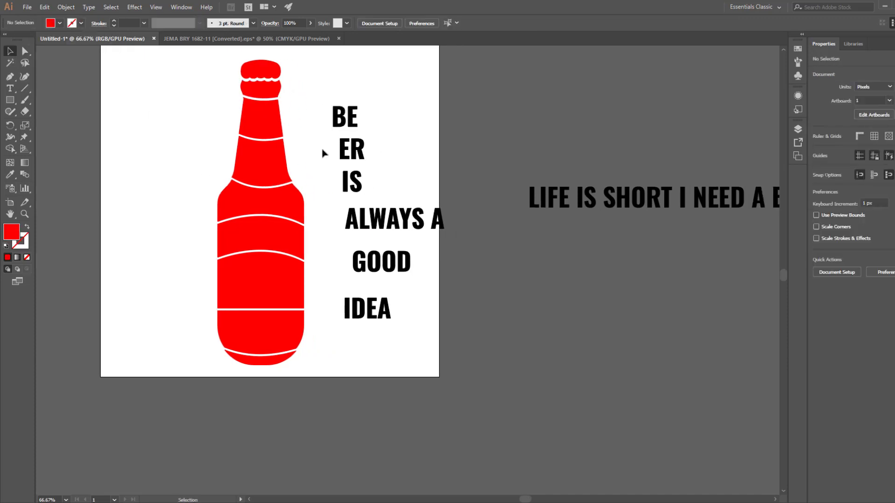
Move BE beside the upper neck section and fit it into that section with Envelope Distort, Make with Top Object
click(337, 125)
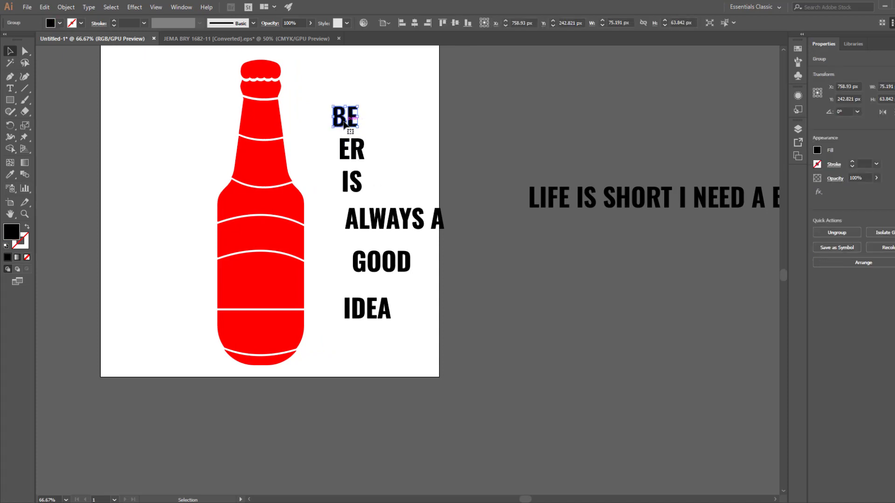
drag(345, 123, 303, 124)
click(328, 124)
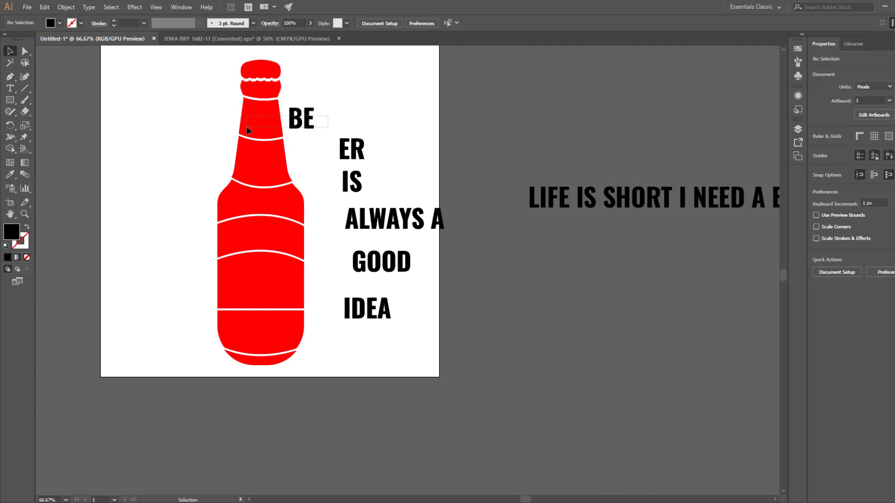
drag(247, 127, 247, 126)
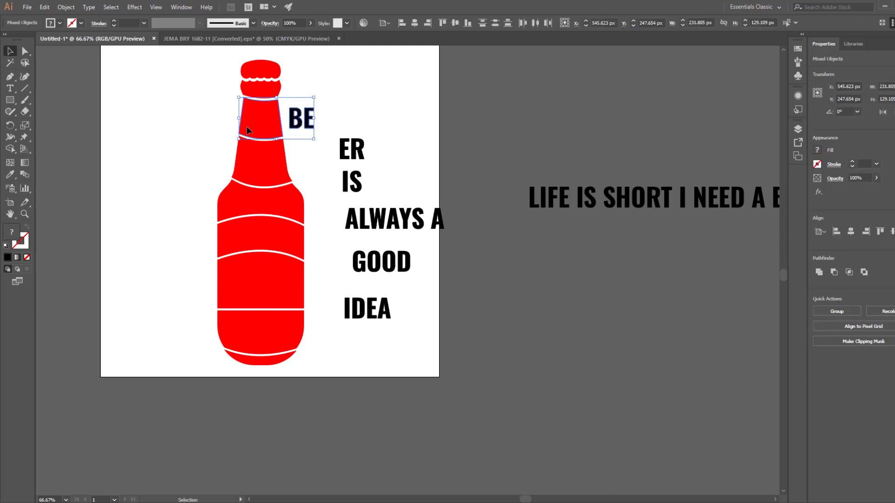
click(67, 7)
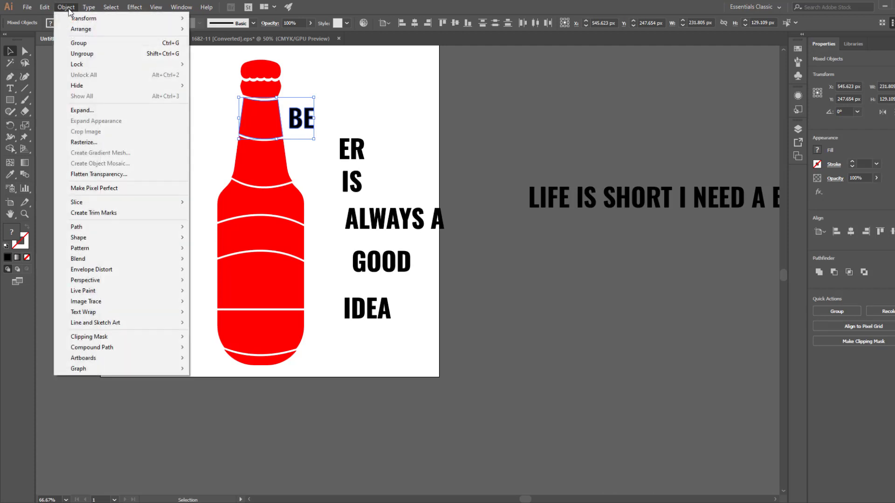
mouse_move(110, 269)
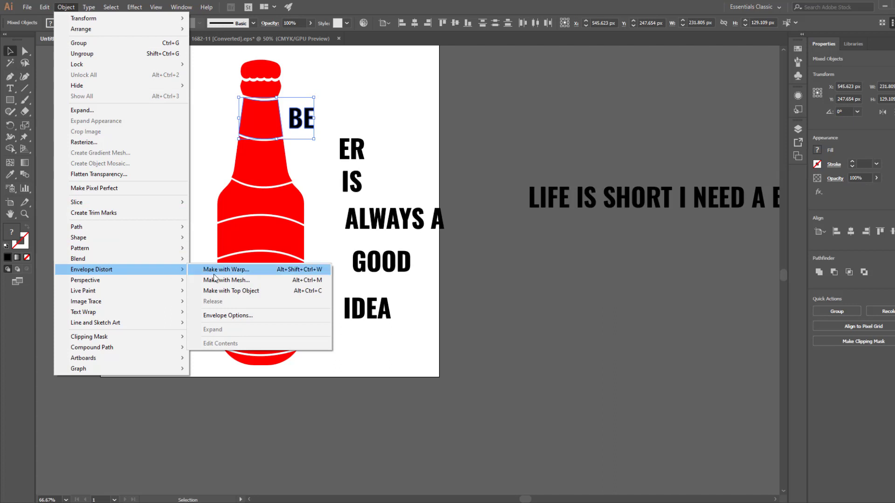
click(250, 292)
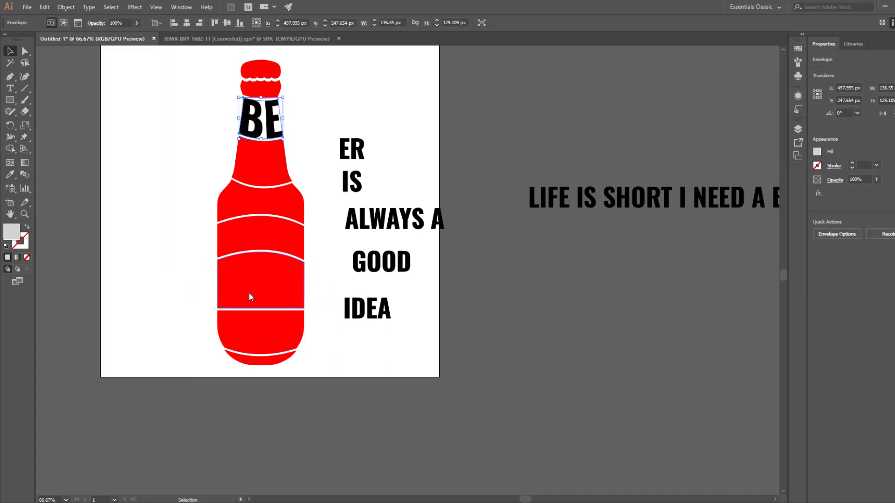
click(313, 117)
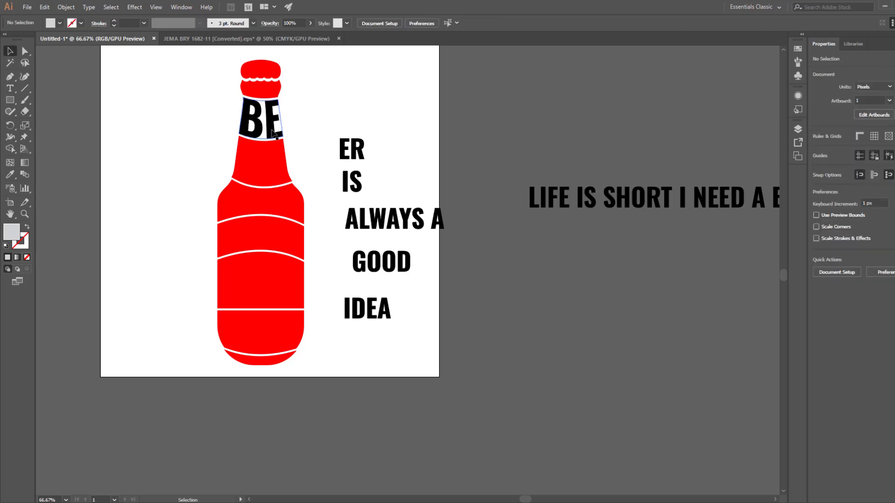
Envelope-distort ER into the lower neck section and IS into the shoulder section, using each section as the top object
click(347, 149)
shift+click(274, 167)
click(68, 11)
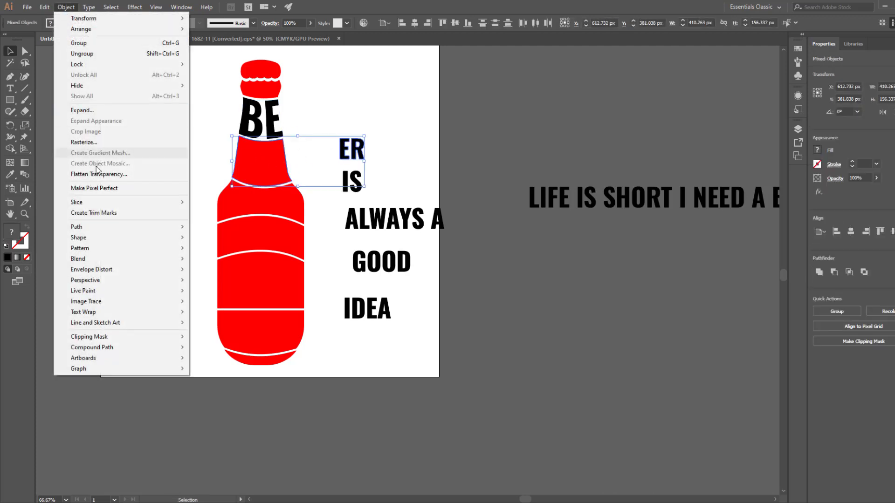
mouse_move(117, 272)
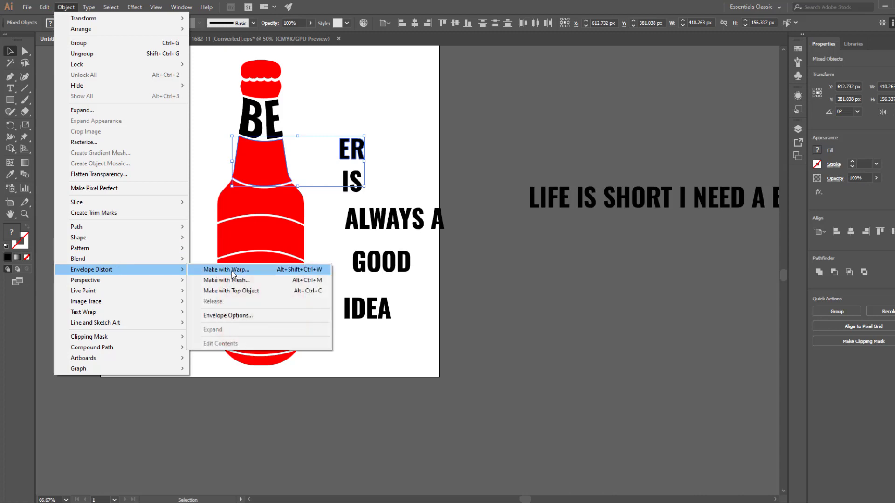
click(243, 290)
click(66, 7)
click(233, 291)
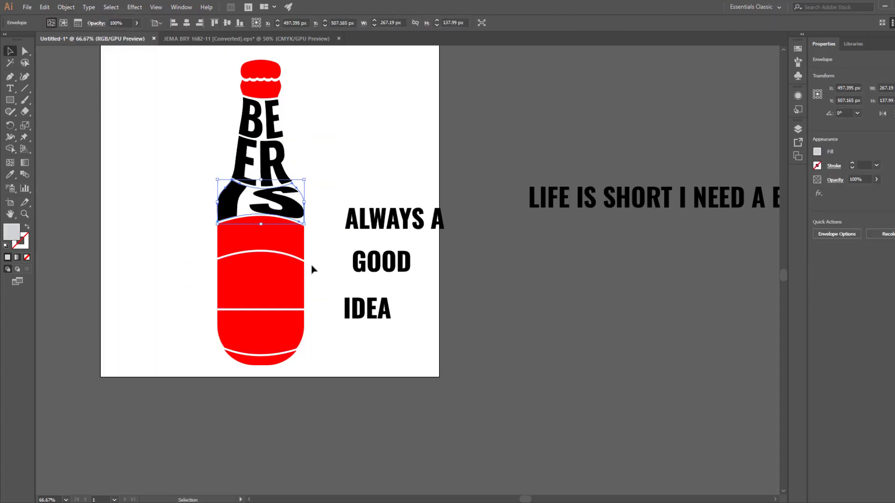
Envelope-distort ALWAYS A into the curved section just below the shoulder, using that section as the top object
click(298, 248)
shift+click(352, 224)
click(352, 224)
shift+click(301, 245)
click(66, 7)
click(231, 291)
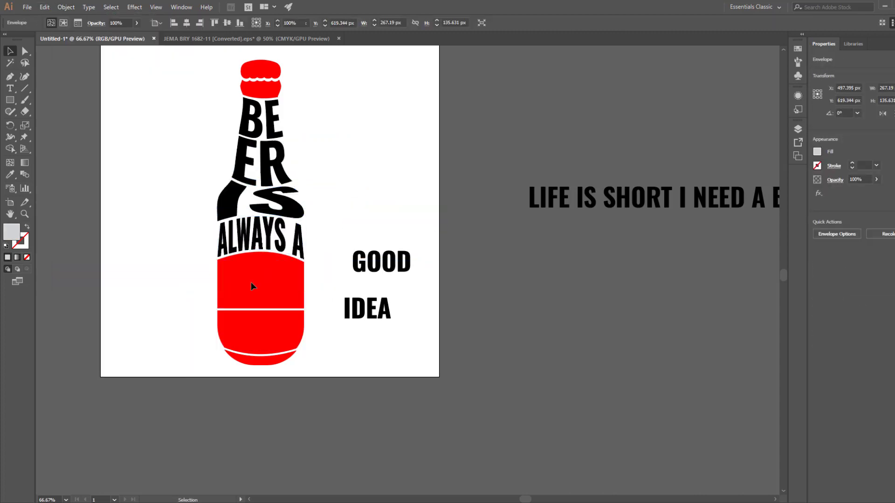
Envelope-distort GOOD into the section below ALWAYS A, using that section as the top object
click(375, 268)
shift+click(275, 281)
click(67, 7)
click(233, 292)
Envelope-distort IDEA into the section below GOOD, using that section as the top object
click(368, 310)
shift+click(256, 329)
click(66, 6)
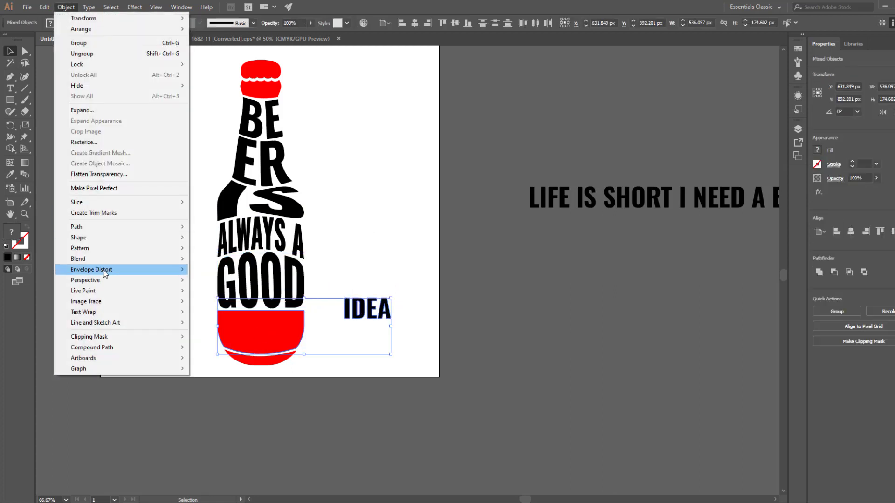
click(234, 292)
click(358, 270)
Select the entire lettered bottle and expand it with both Object and Fill enabled
drag(356, 269, 409, 278)
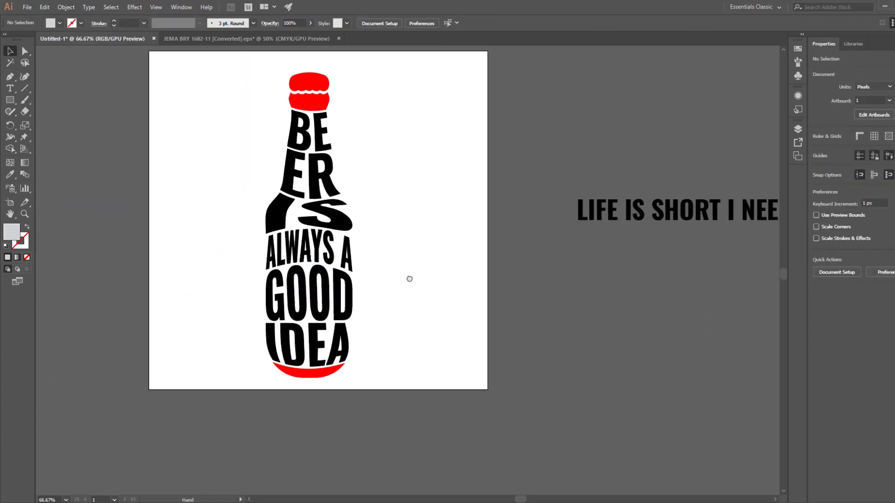
drag(384, 54, 237, 415)
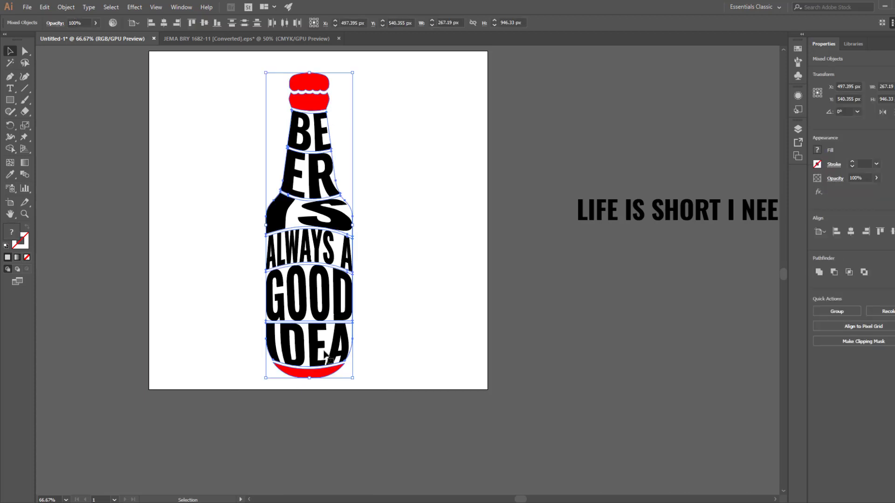
click(72, 11)
click(85, 113)
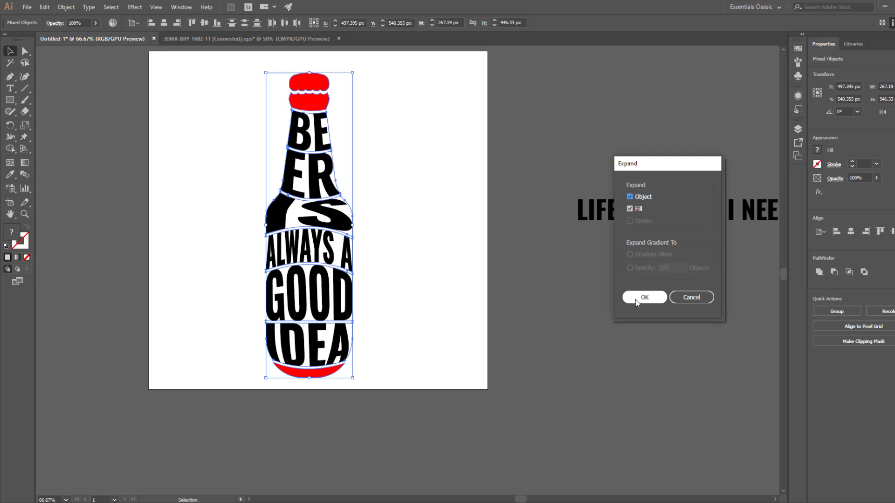
click(637, 301)
click(444, 313)
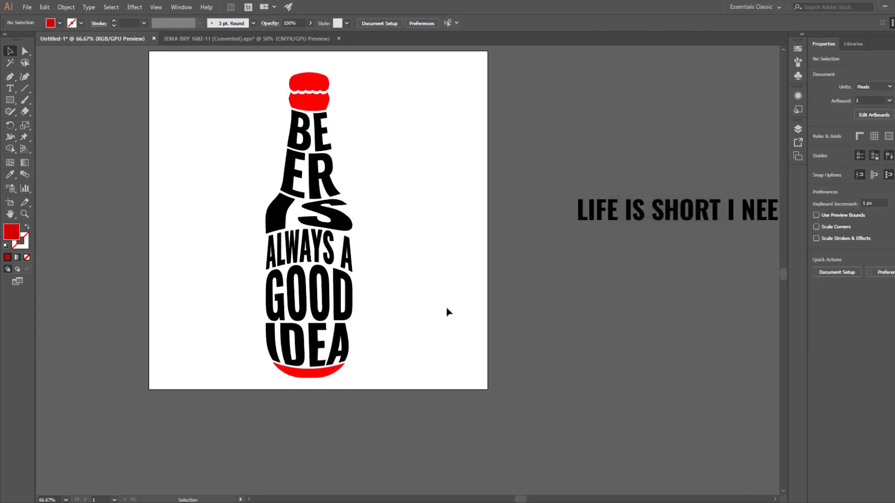
Switch to Chrome, copy the SAVE WATER DRINK BEER T-shirt image from the beer t-shirt results, and paste it into the Illustrator document
drag(447, 312, 400, 269)
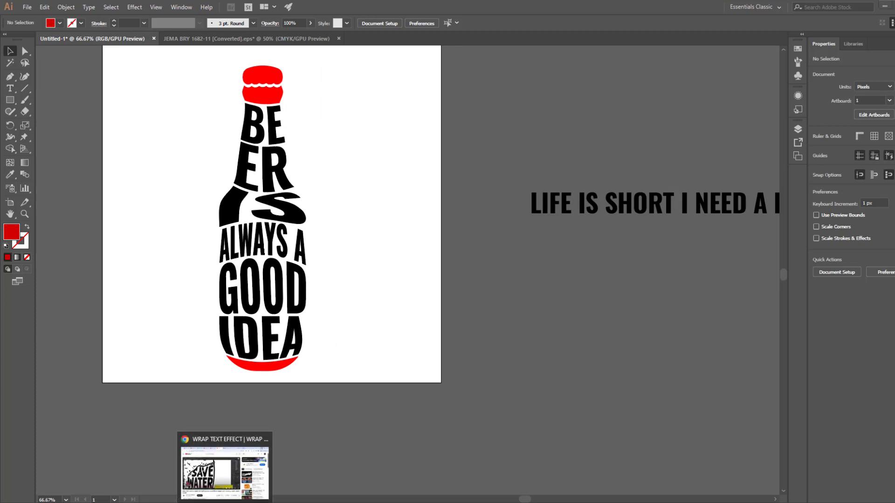
drag(0, 48, 450, 80)
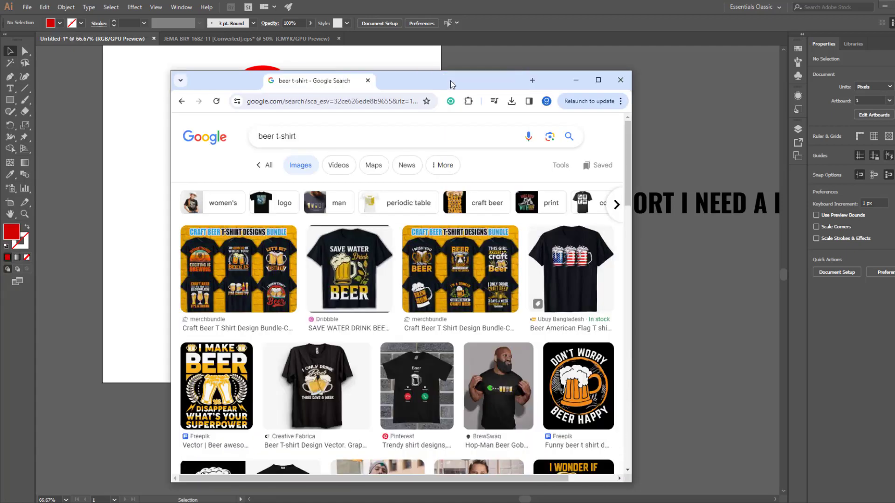
right_click(363, 278)
click(361, 390)
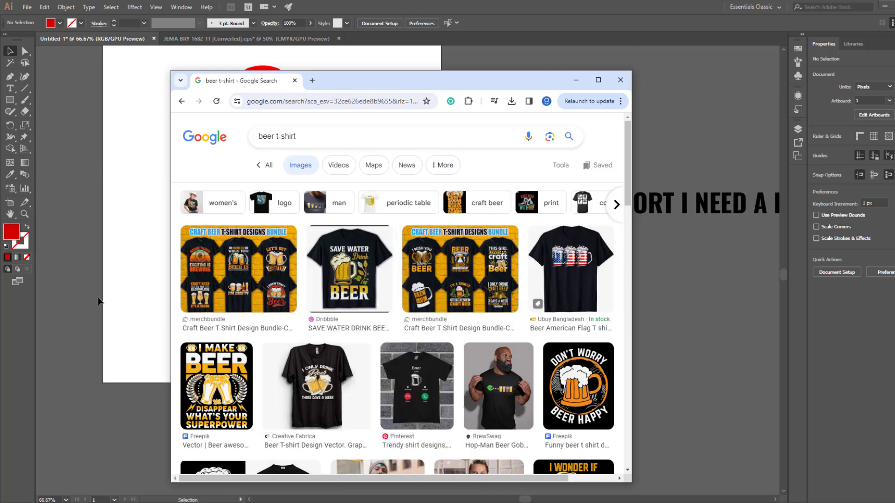
click(117, 272)
key(ctrl+v)
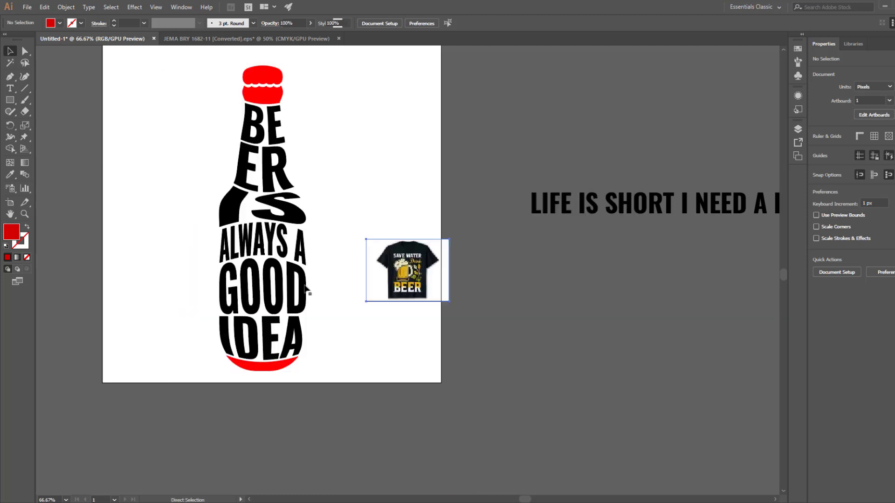
Enlarge the pasted T-shirt image to about 689 by 516 px and place it beside the bottle as a colour reference
drag(367, 269, 295, 270)
drag(406, 254, 464, 170)
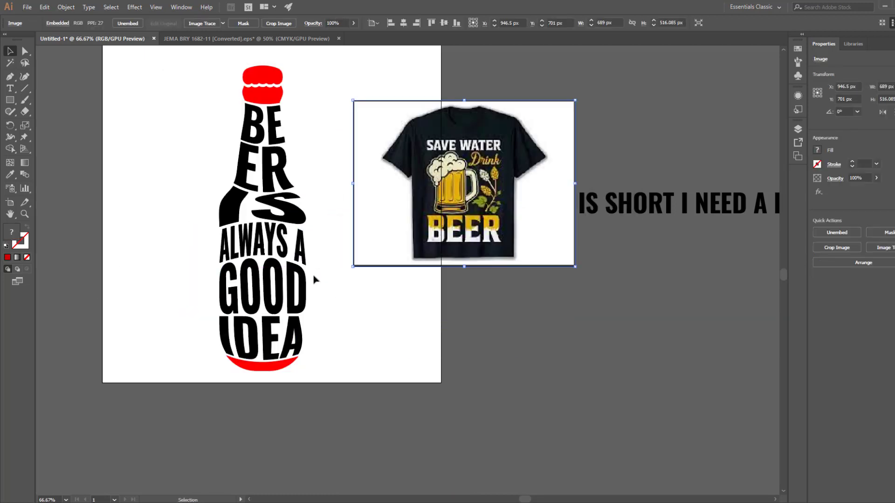
click(283, 279)
click(310, 144)
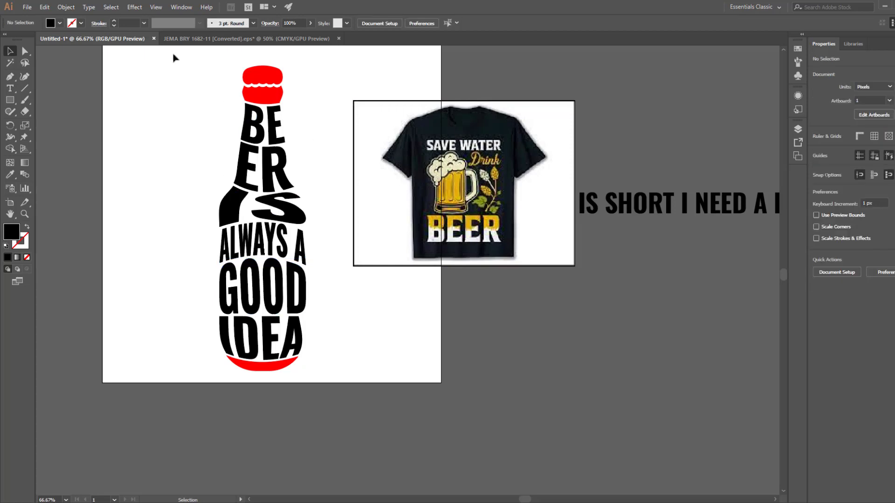
Recolour the whole lettered bottle with the amber sampled from the T-shirt's beer mug, adjusted to a brighter orange-yellow in the Color Picker
drag(174, 56, 326, 424)
key(i)
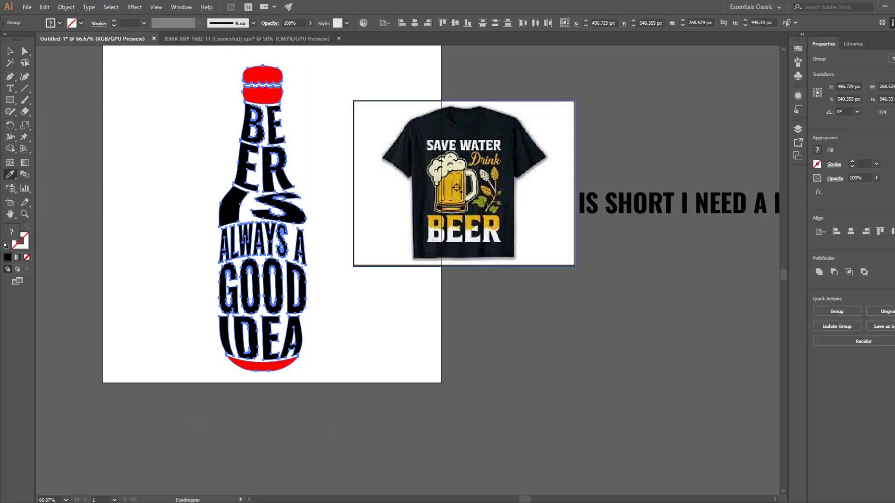
click(457, 188)
double_click(12, 231)
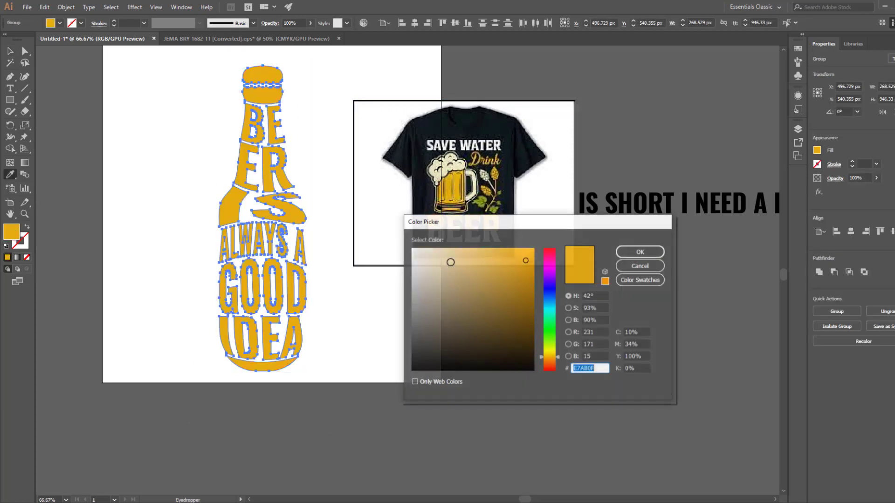
click(636, 254)
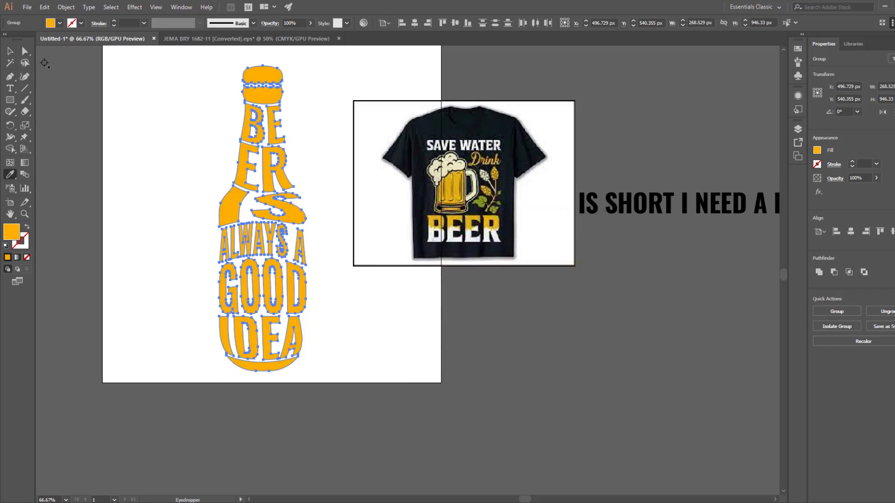
Centre the bottle horizontally and vertically on the artboard and scale it down proportionally to roughly three quarters of its size
click(10, 51)
key(ctrl+c)
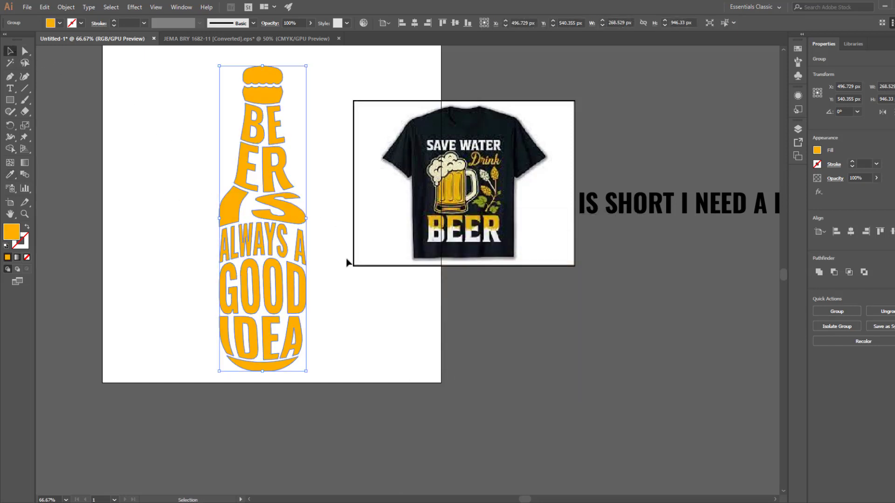
click(414, 23)
click(455, 23)
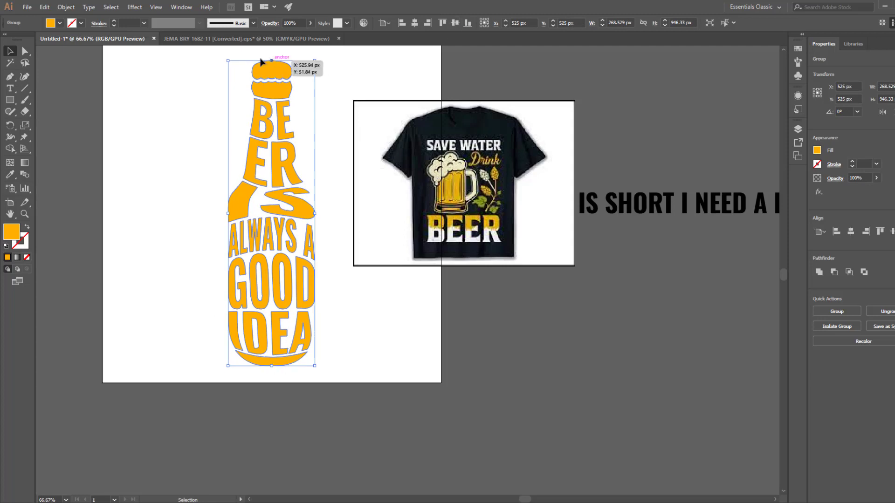
drag(228, 61, 235, 93)
click(180, 186)
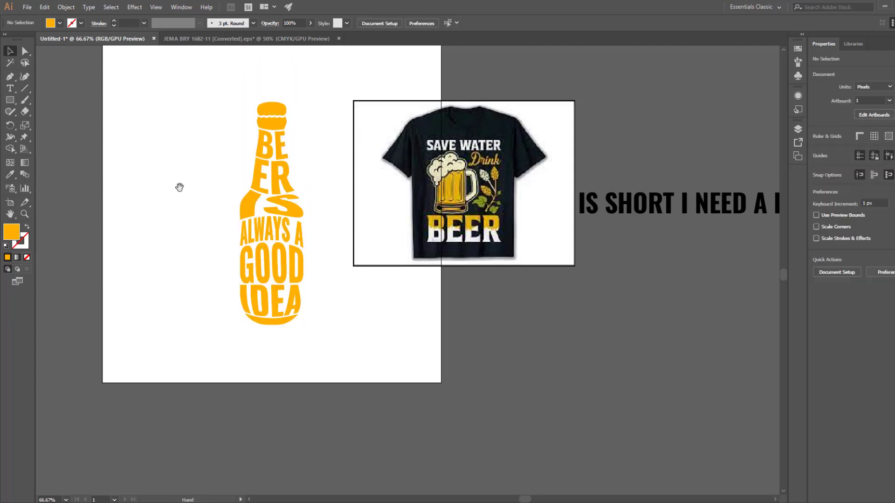
Draw a 1050 by 1050 px rectangle and centre it horizontally and vertically on the artboard
scroll(208, 270, up, 2)
key(m)
click(200, 244)
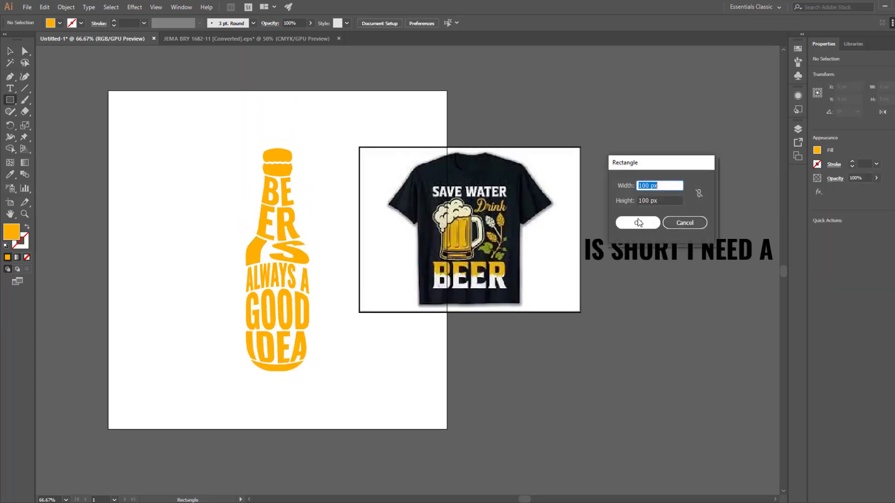
text(1050)
key(Tab)
text(1050)
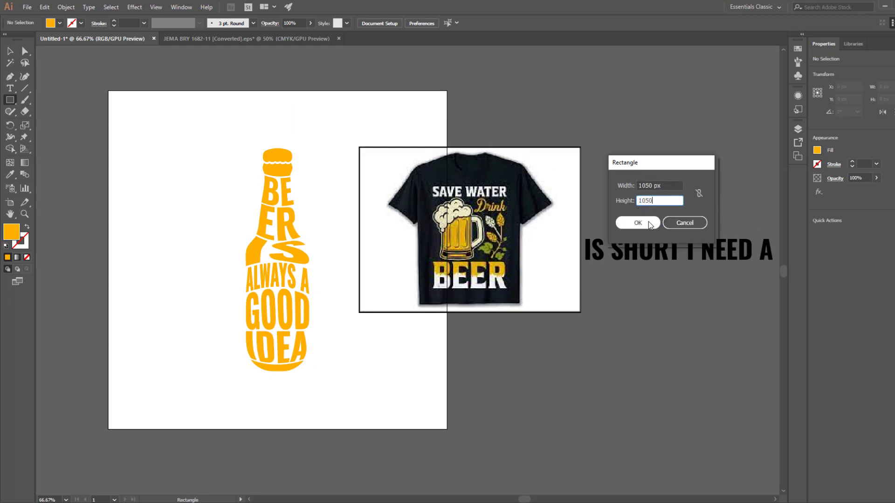
click(648, 222)
click(414, 25)
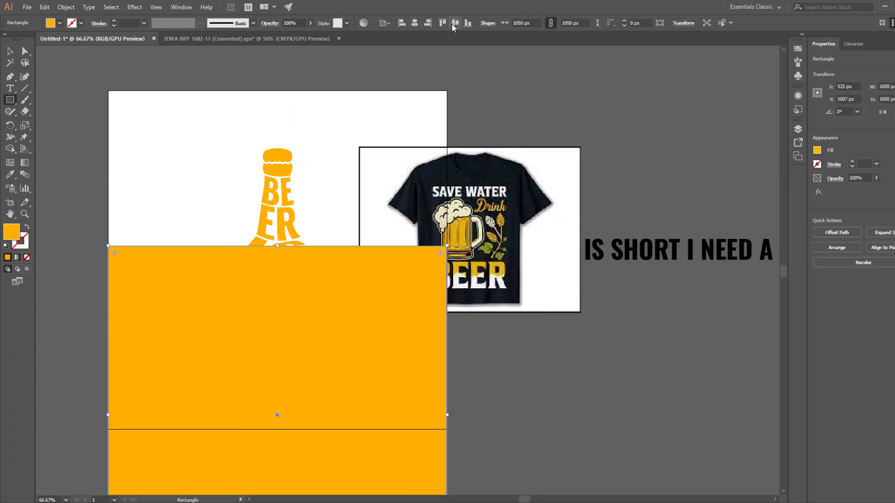
click(455, 24)
Send the square behind the lettered bottle and fill it with black as the design's background
right_click(304, 132)
mouse_move(355, 285)
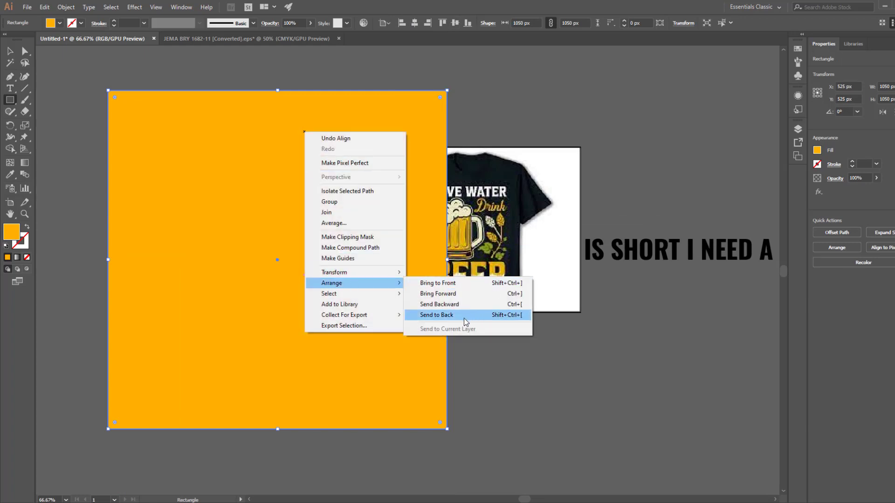
click(464, 317)
click(52, 24)
click(27, 39)
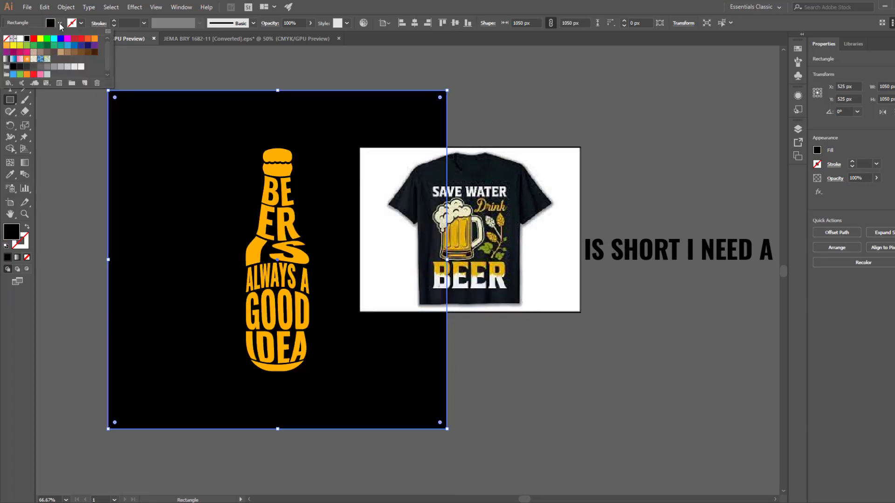
click(60, 23)
Lock the black background and delete the SAVE WATER DRINK BEER T-shirt reference image
click(10, 51)
key(ctrl+2)
click(398, 233)
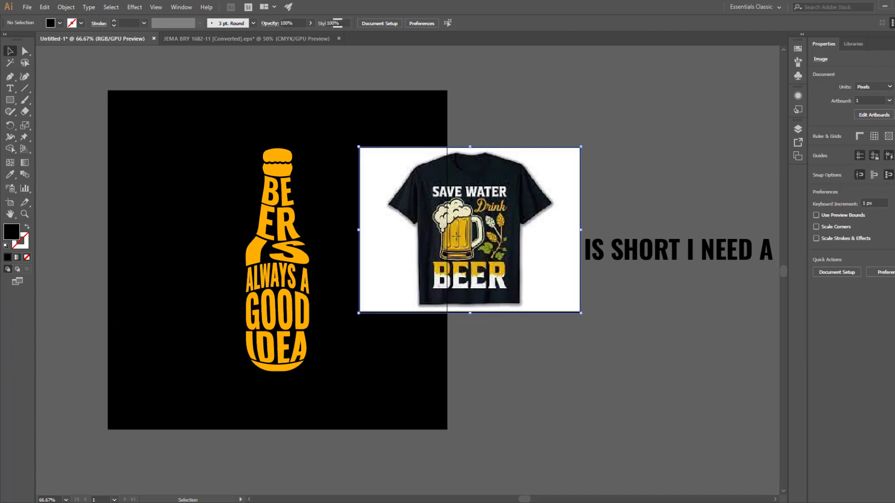
key(Delete)
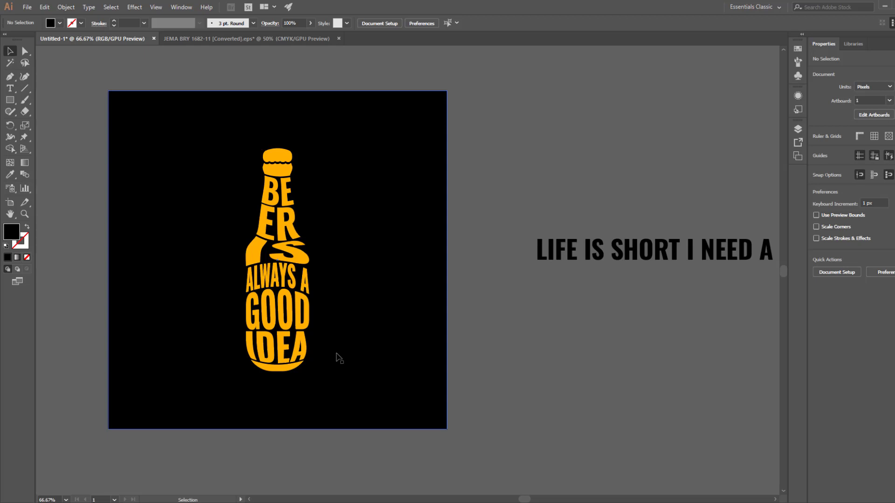
click(370, 396)
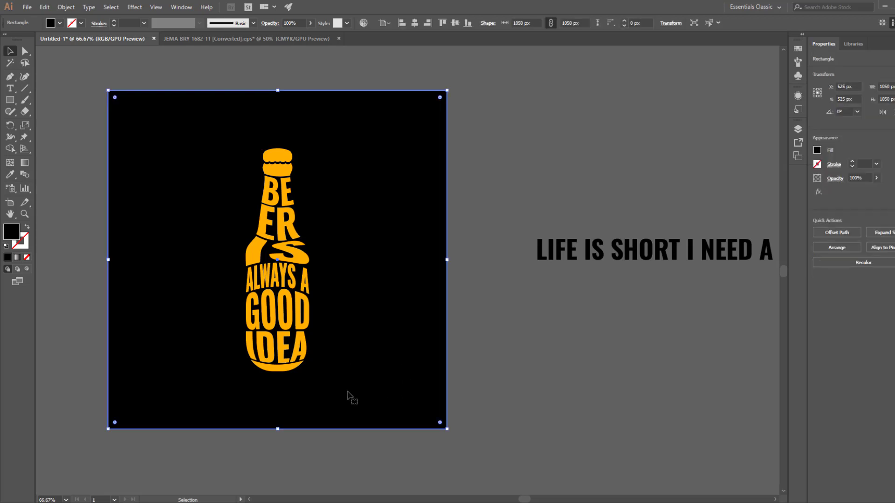
drag(350, 385, 157, 385)
key(Delete)
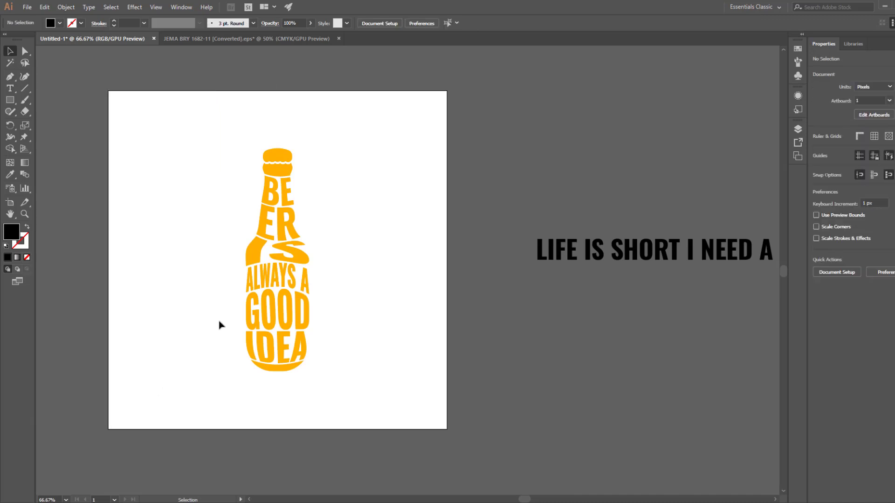
click(273, 215)
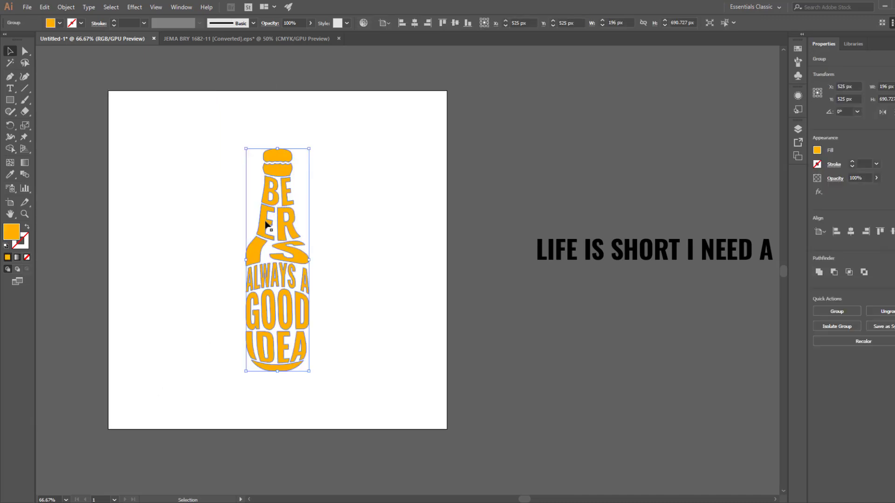
key(ctrl+z)
Move the lettered bottle off the artboard and centre the black square horizontally and vertically on the artboard again
click(301, 297)
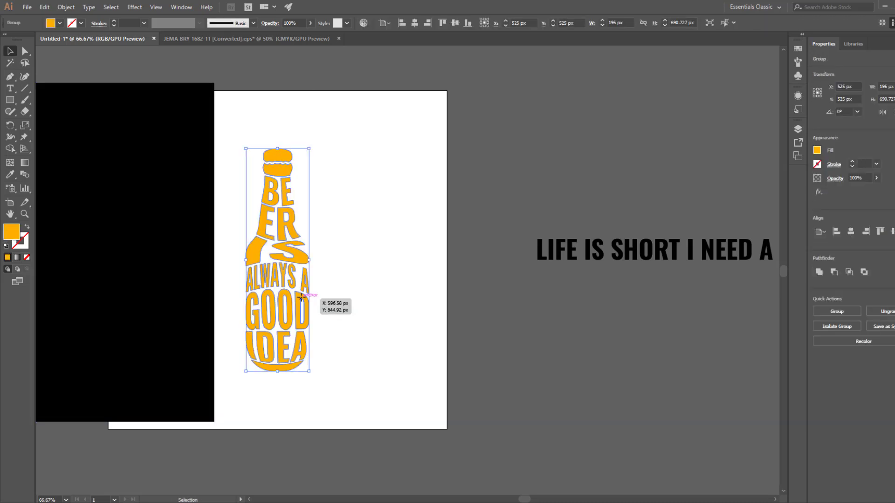
drag(288, 297, 113, 301)
click(284, 351)
click(414, 22)
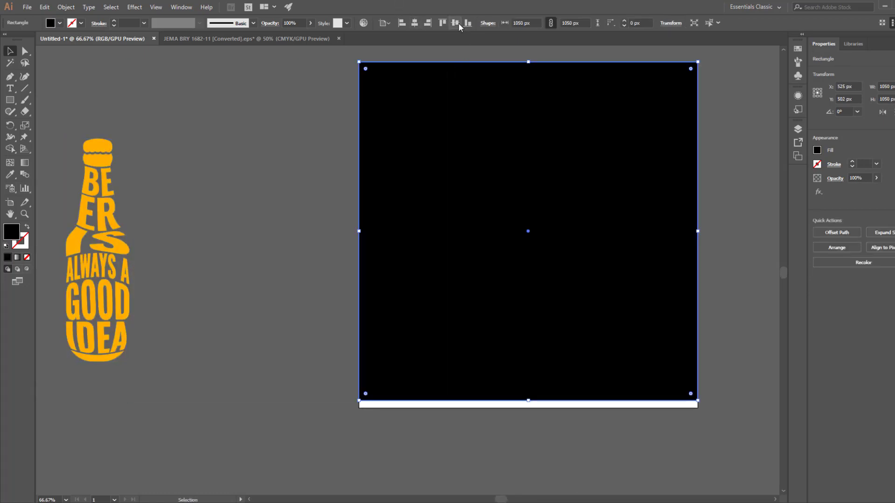
click(454, 23)
Copy the tall beer glass with foam from the JEMA BRY 1682-11 document and place it beside the lettered bottle in Untitled-1
scroll(493, 239, right, 5)
scroll(493, 239, up, 1)
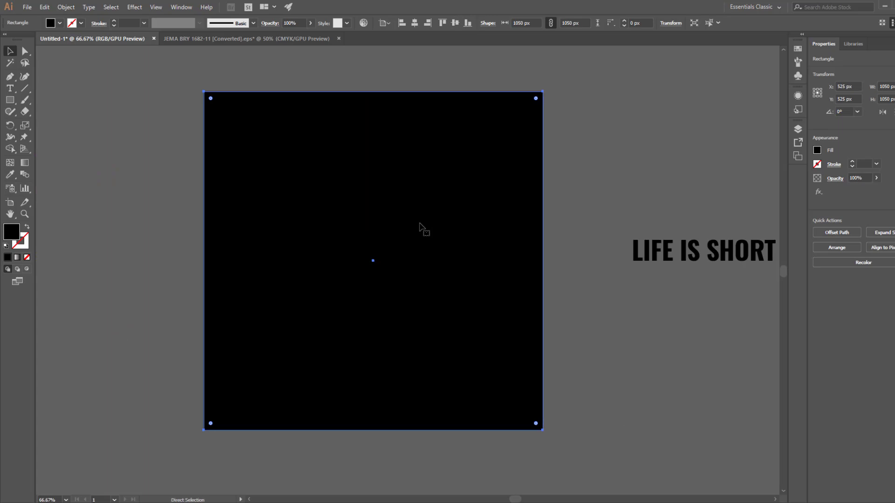
click(270, 74)
click(244, 38)
click(521, 120)
scroll(566, 164, up, 3)
scroll(565, 163, right, 2)
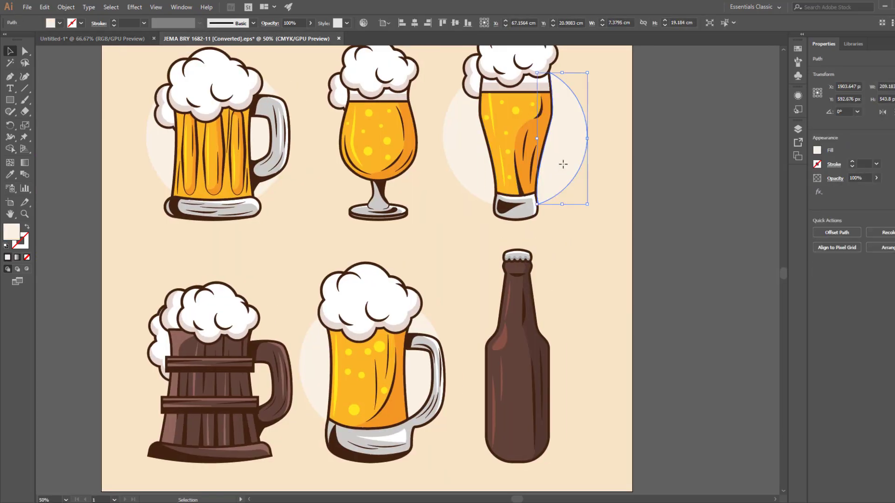
drag(481, 195, 367, 270)
drag(367, 270, 327, 243)
click(390, 260)
scroll(387, 261, up, 1)
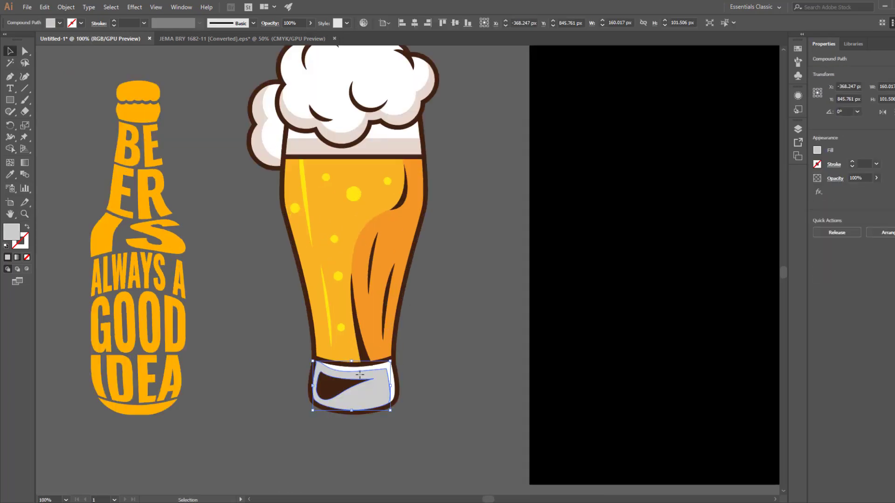
Delete the amber beer fill and the largest yellow bubble from the beer glass
scroll(378, 354, up, 2)
click(333, 245)
key(Delete)
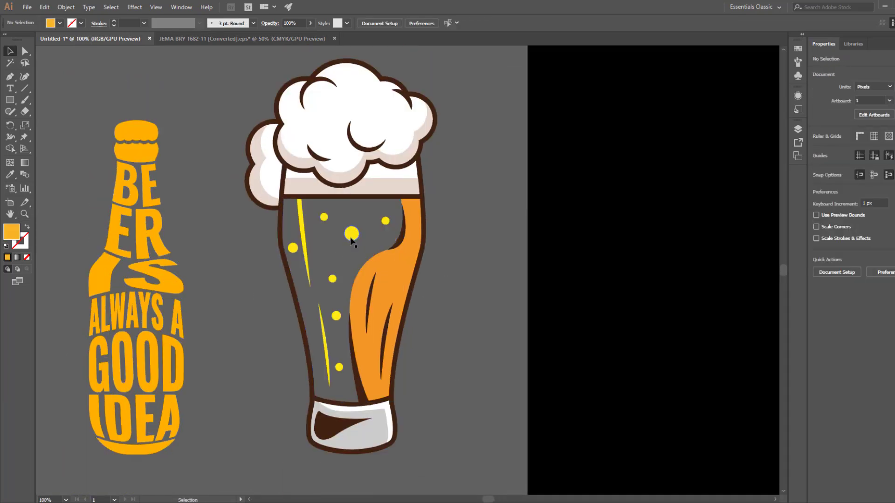
click(353, 236)
key(Delete)
click(10, 62)
click(302, 215)
click(10, 51)
click(228, 242)
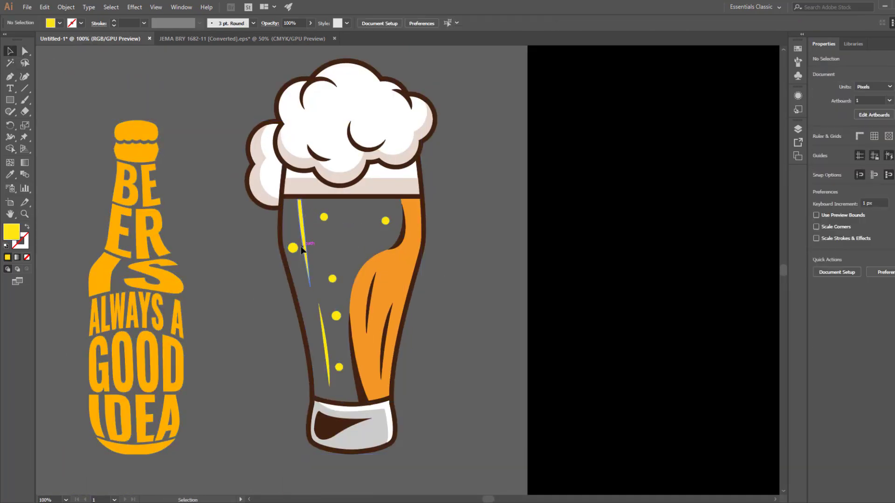
Delete the remaining yellow bubbles and highlights, the orange shading and the brown accent lines inside the glass body
click(304, 248)
key(Delete)
click(292, 247)
key(Delete)
drag(365, 311, 366, 312)
key(Delete)
drag(325, 375, 386, 327)
key(Delete)
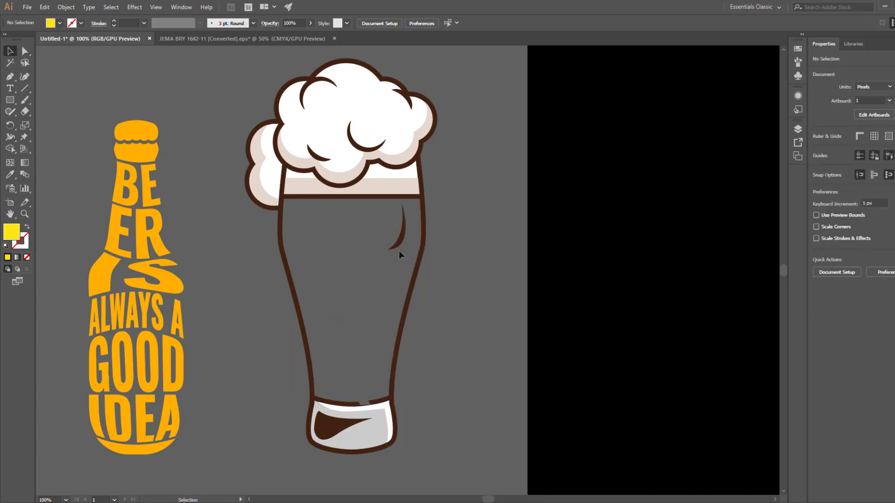
click(399, 244)
key(Delete)
Delete the grey and white fills and the dark accent inside the glass's base, keeping its brown outline
click(333, 424)
key(Delete)
click(352, 408)
key(Delete)
key(ctrl+z)
Delete the beige shadow band under the foam inside the glass, keeping the brown outline
key(space)
drag(368, 375, 356, 319)
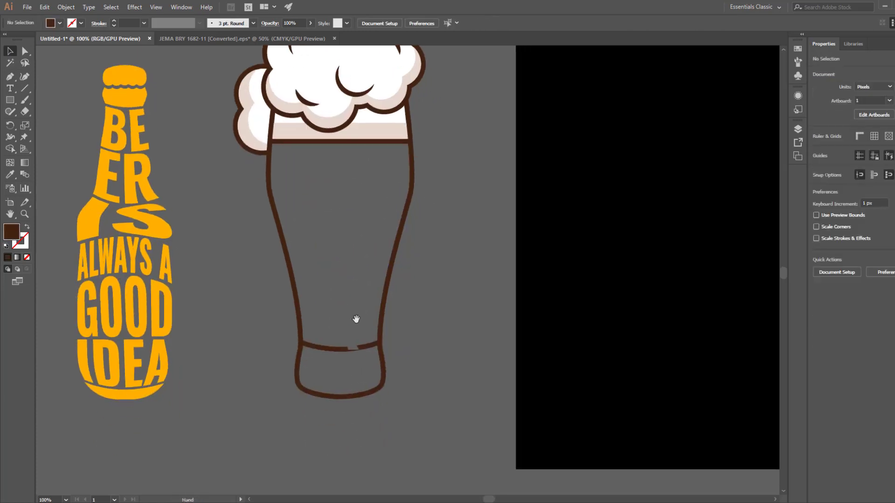
key(space)
drag(239, 147, 242, 214)
click(376, 204)
key(ctrl+z)
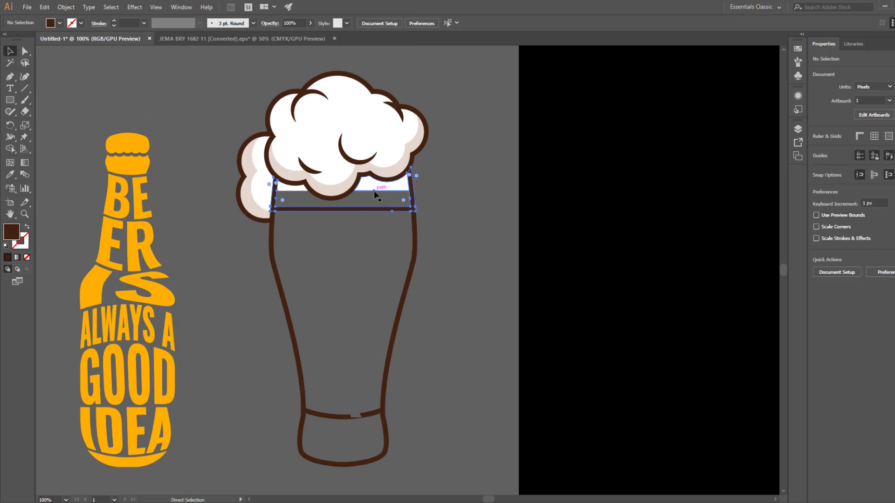
Pull the inner left corner point of the brown horizontal line under the foam down towards its lower edge
ctrl+click(375, 233)
ctrl+click(394, 258)
click(400, 272)
drag(402, 273, 378, 282)
ctrl+click(238, 250)
ctrl+click(393, 269)
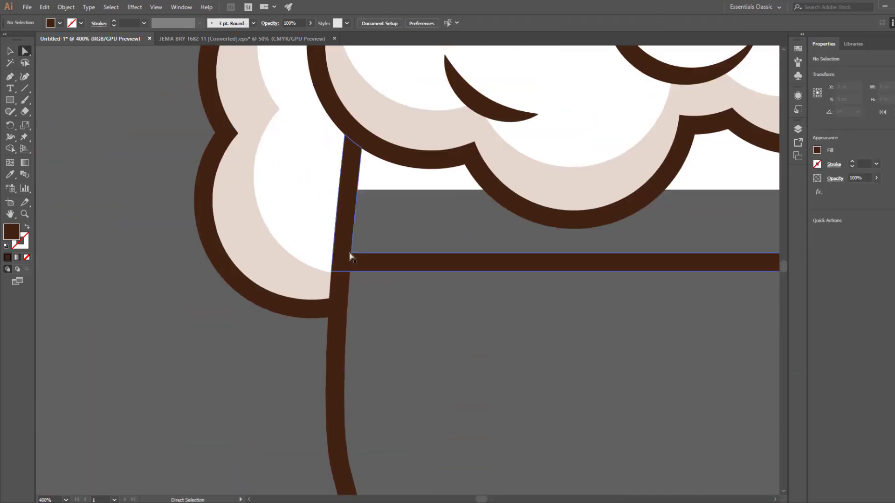
drag(351, 253, 349, 286)
Place that inner left corner point precisely on the line's lower edge where it meets the glass's left side
ctrl+click(347, 281)
ctrl+click(347, 282)
ctrl+click(347, 281)
ctrl+click(347, 281)
ctrl+click(347, 282)
ctrl+click(347, 281)
click(375, 270)
key(a)
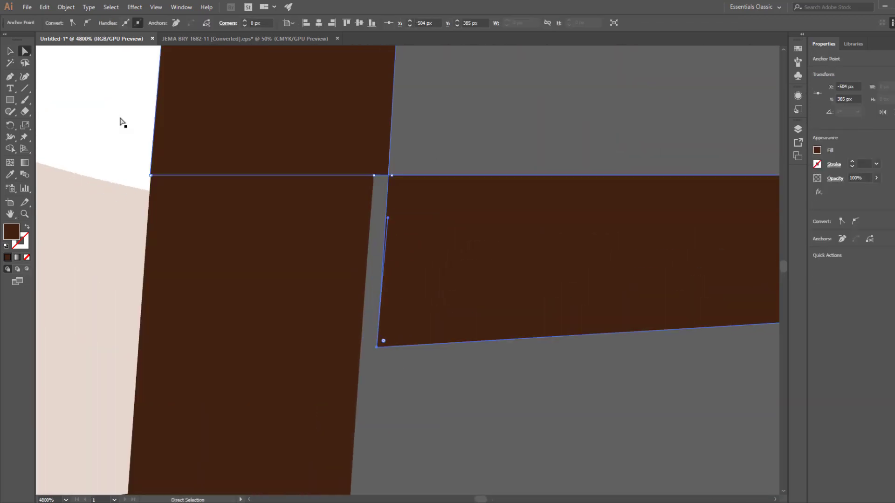
drag(383, 340, 376, 176)
click(156, 7)
click(178, 366)
click(155, 7)
click(181, 375)
click(411, 206)
Move the line's inner right corner point down onto its lower edge to remove the brown bar across the glass
drag(718, 164, 48, 194)
drag(662, 178, 56, 251)
key(z)
alt+click(627, 290)
click(368, 261)
click(371, 266)
key(v)
click(421, 280)
click(25, 51)
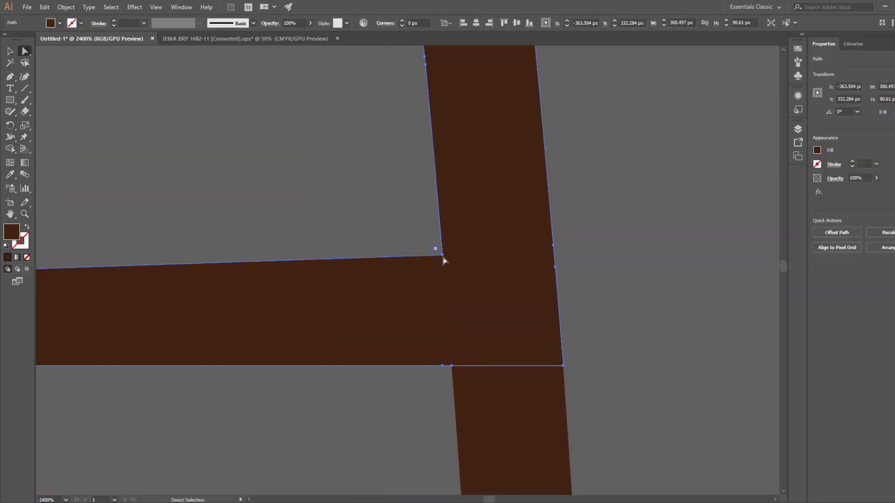
drag(442, 256, 451, 366)
click(416, 406)
Delete the two white strips left under the foam inside the glass
key(z)
alt+click(392, 336)
alt+click(363, 252)
alt+click(362, 244)
alt+click(362, 244)
key(v)
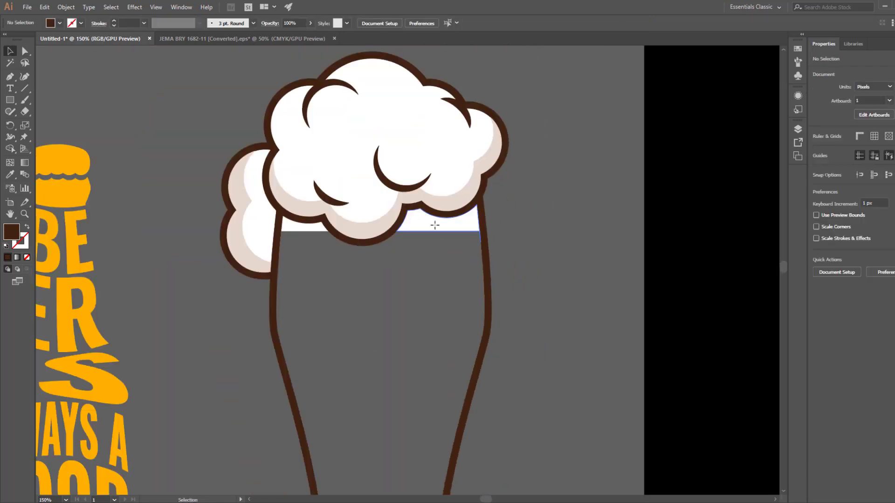
click(435, 226)
key(Delete)
click(308, 226)
key(Delete)
Close the gap in the brown line above the glass's base by moving its left end points over to the right end
drag(331, 288, 314, 178)
drag(326, 433, 281, 357)
click(313, 349)
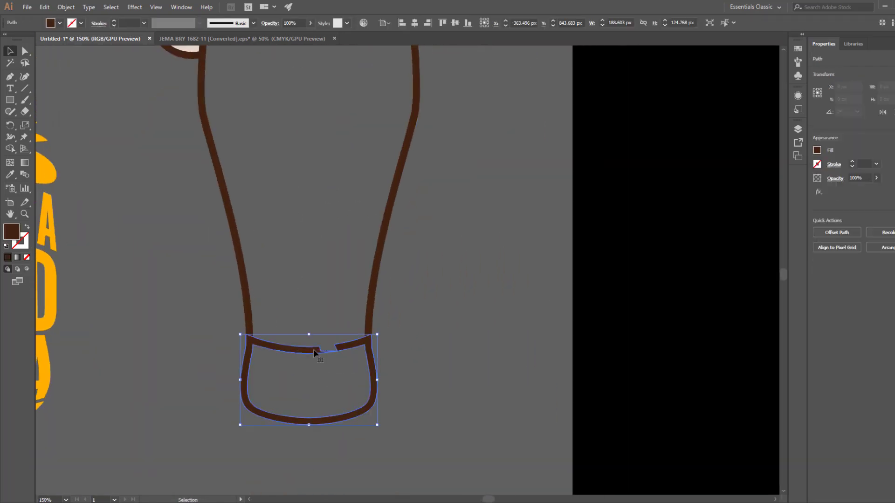
key(a)
click(321, 347)
key(z)
click(336, 348)
click(399, 262)
click(409, 275)
click(414, 282)
click(417, 287)
key(a)
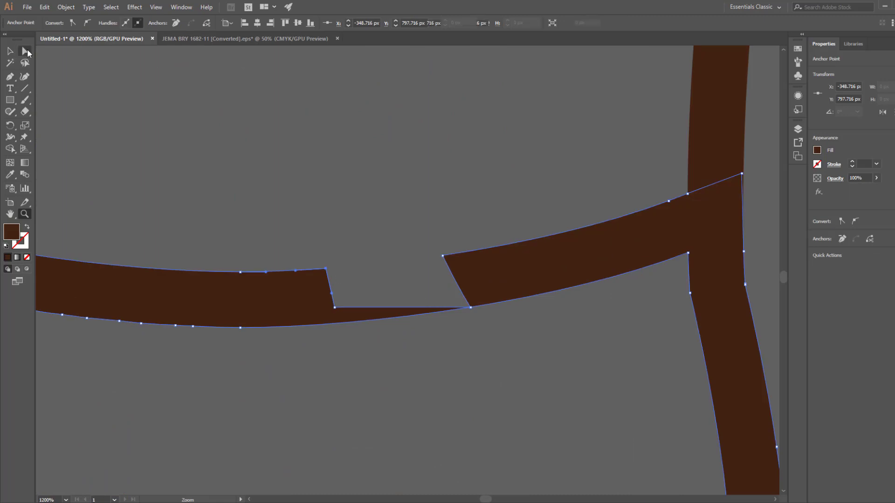
drag(329, 269, 442, 256)
drag(341, 306, 452, 293)
click(485, 331)
click(442, 256)
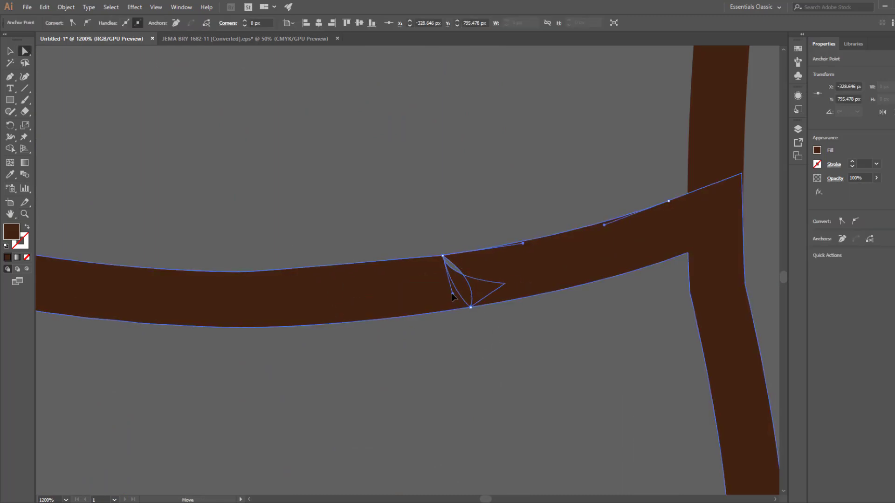
click(462, 340)
Fill the glass's base solid brown by merging it with its outline using the Shape Builder tool
key(z)
alt+click(460, 339)
alt+click(452, 322)
alt+click(443, 303)
alt+click(447, 299)
alt+click(438, 237)
key(v)
key(shift+m)
drag(481, 336, 375, 352)
key(v)
drag(223, 289, 281, 292)
click(284, 290)
key(z)
alt+click(296, 251)
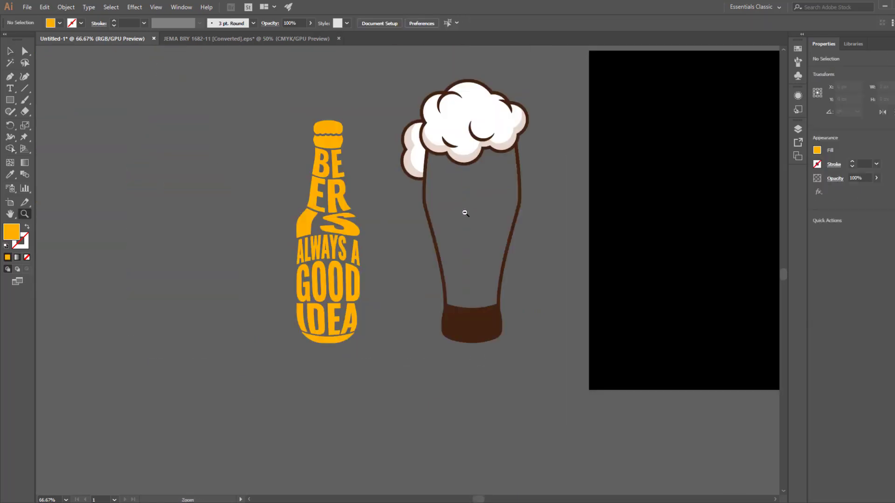
Move the LIFE IS SHORT I NEED A BEER text onto the black background and colour it white
key(v)
drag(468, 216, 337, 271)
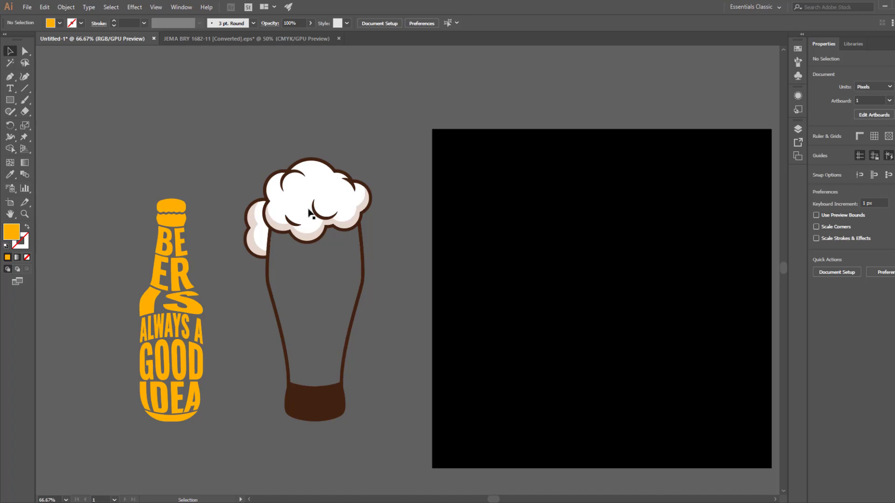
drag(588, 315, 391, 260)
drag(677, 266, 545, 282)
click(621, 260)
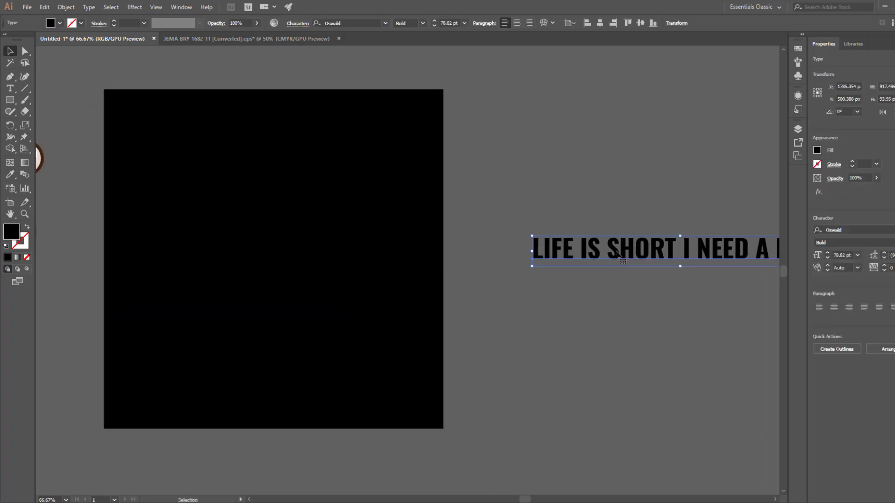
drag(620, 260, 259, 168)
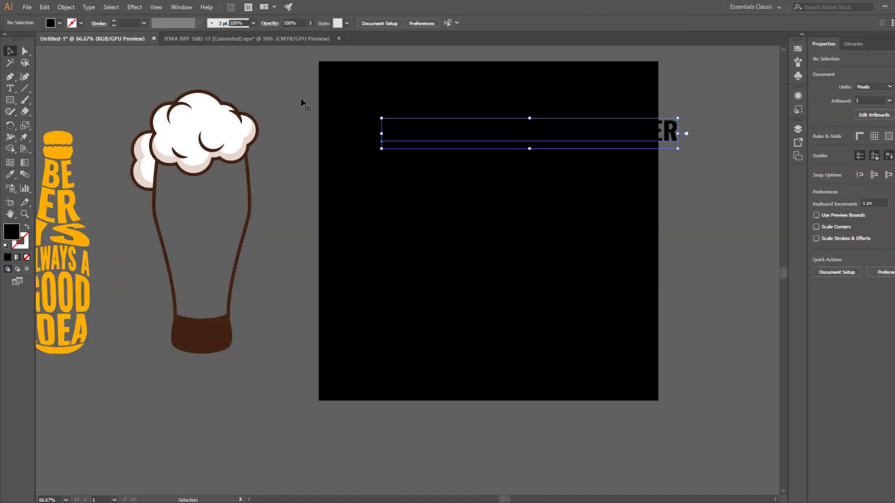
click(52, 23)
click(19, 40)
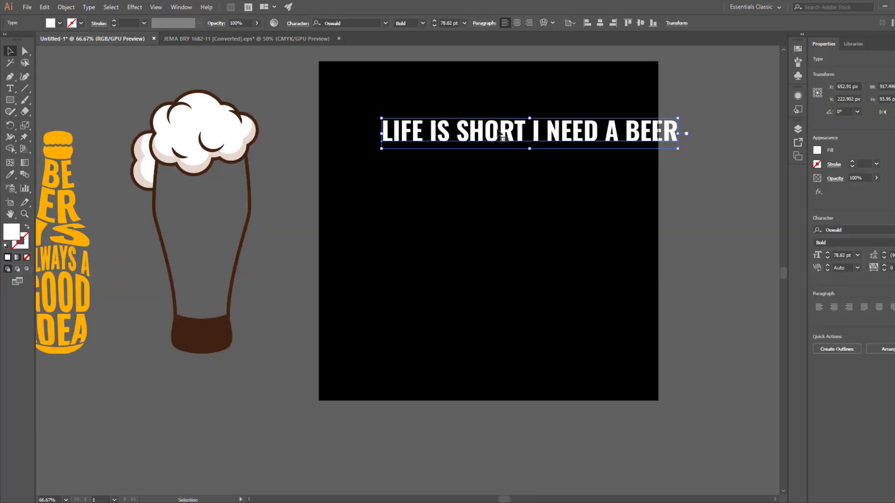
Raise the slogan closer to the black square's upper edge, then convert it to outlines and ungroup its letters
drag(487, 131, 480, 103)
right_click(480, 102)
click(513, 168)
right_click(431, 118)
click(456, 190)
Group the outlined letters of the slogan's opening words
click(347, 78)
drag(347, 82, 438, 121)
key(ctrl+g)
click(475, 134)
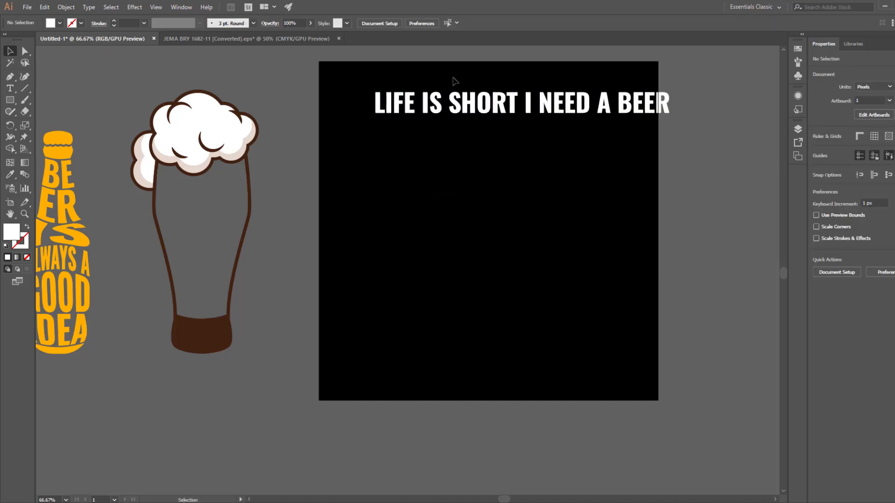
Group the outlined letters of SHORT, I NEED A and BEER into three separate word groups
drag(450, 84, 523, 139)
click(589, 167)
drag(525, 86, 613, 118)
key(ctrl+g)
click(627, 123)
drag(620, 82, 695, 140)
key(ctrl+g)
click(638, 149)
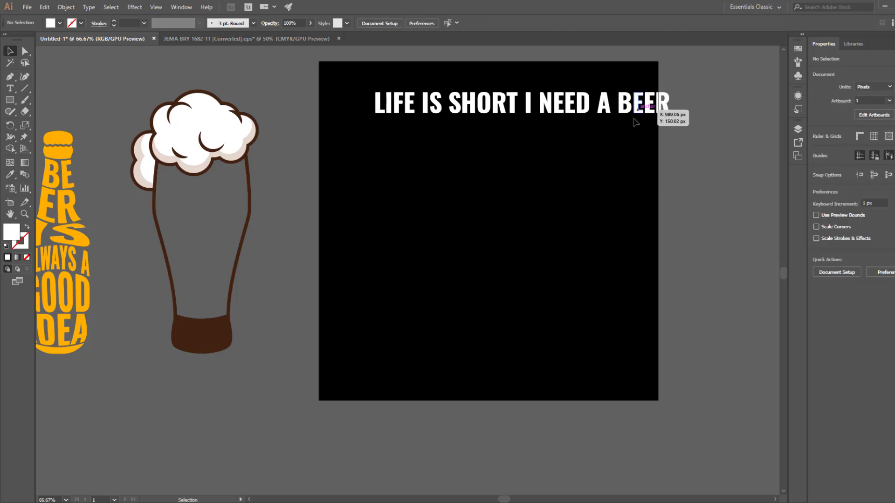
Stack LIFE IS, SHORT, I NEED A and BEER as separate lines and centre them horizontally on the black background
drag(634, 104, 462, 271)
drag(555, 116, 458, 232)
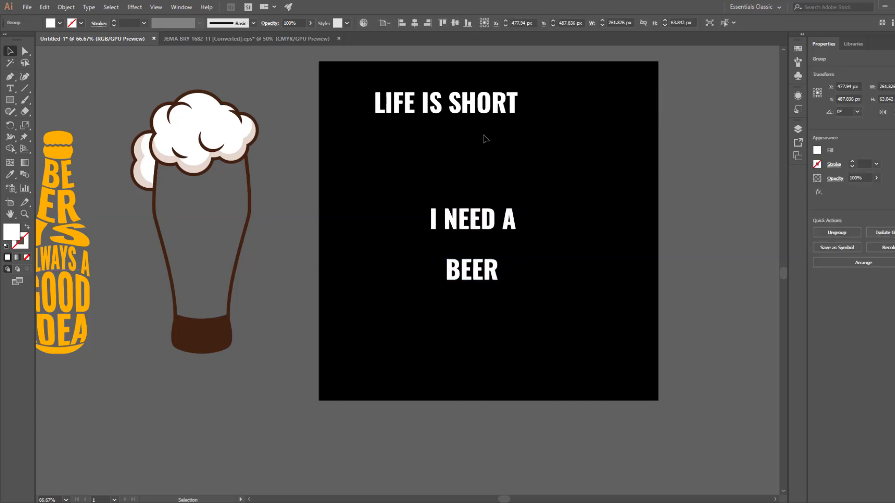
drag(483, 112, 471, 192)
click(466, 140)
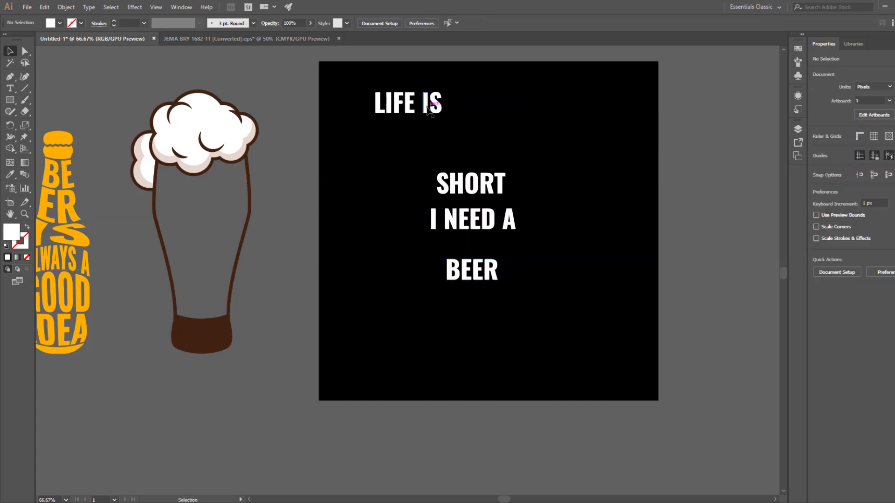
drag(433, 114, 466, 287)
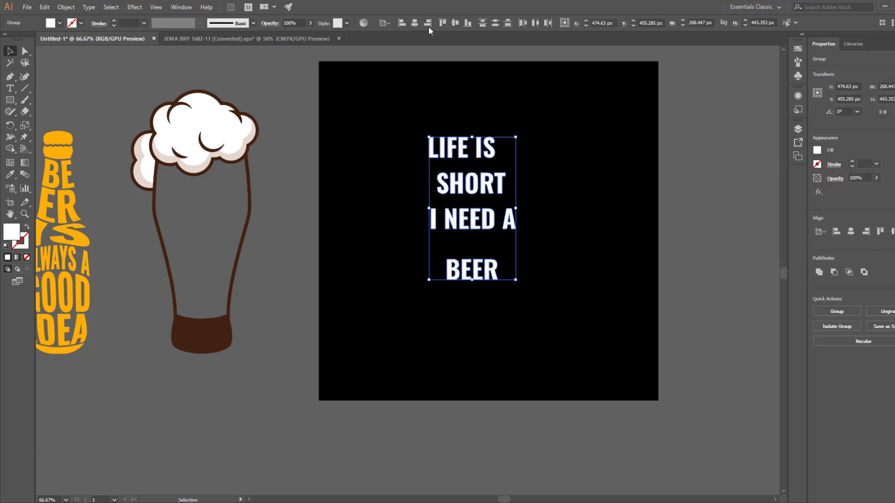
click(415, 22)
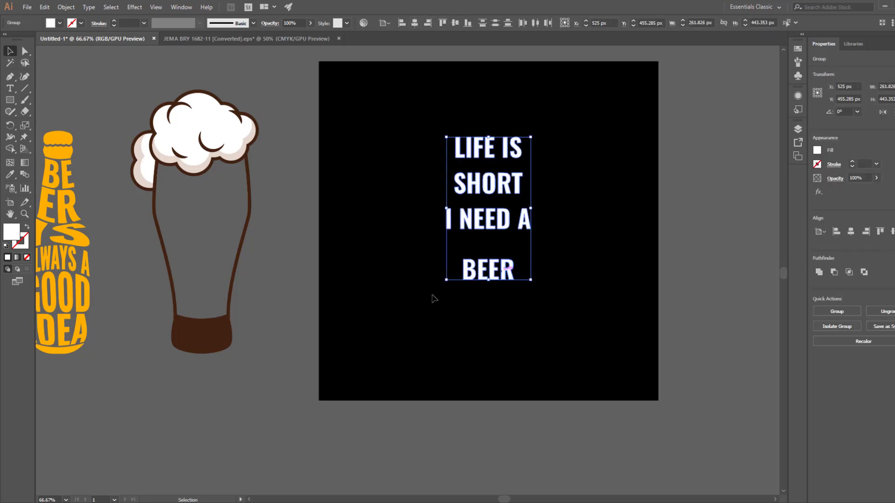
click(324, 254)
Trace the left side of the beer shape just inside the glass's left wall, from foam to base, with the Curvature tool
key(z)
drag(318, 268, 275, 249)
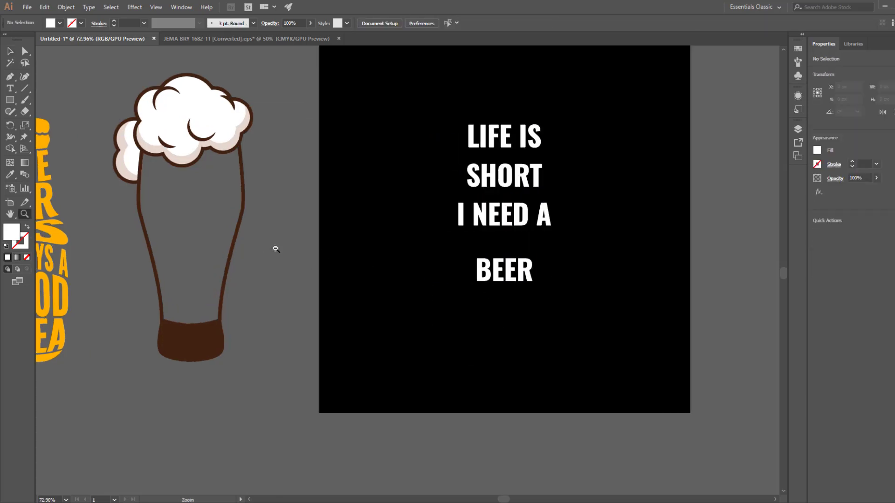
click(194, 196)
drag(358, 251, 313, 193)
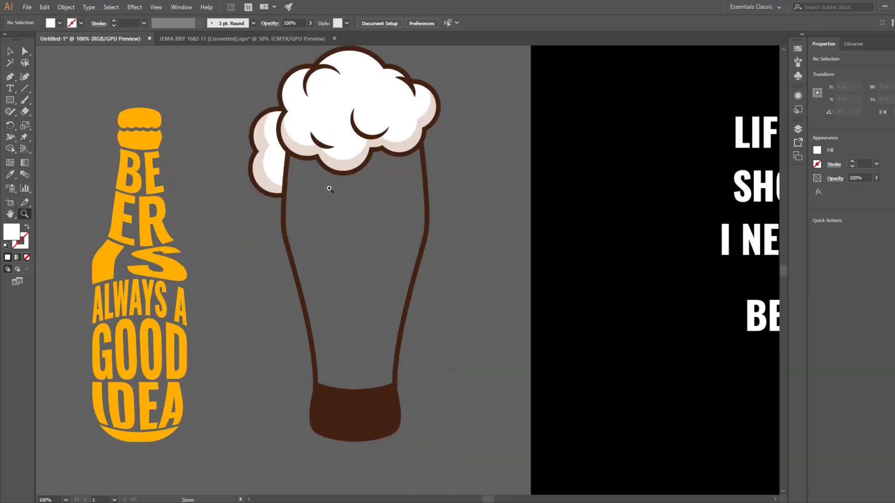
click(342, 210)
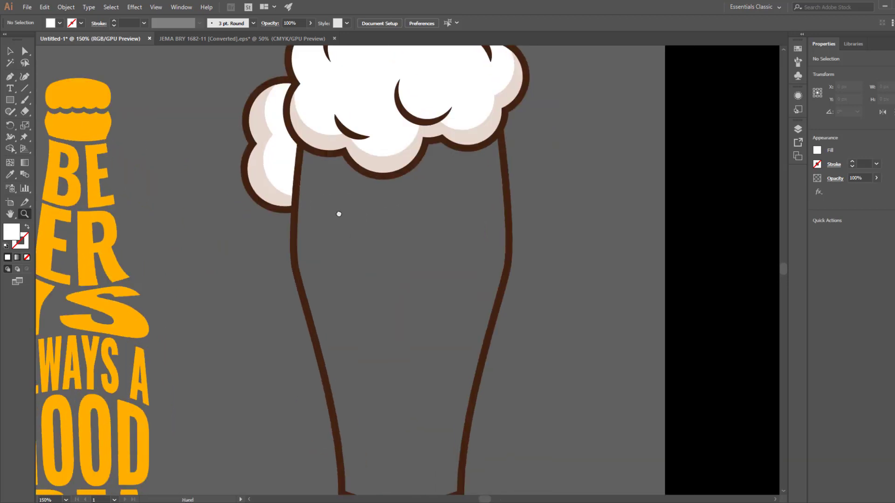
click(25, 76)
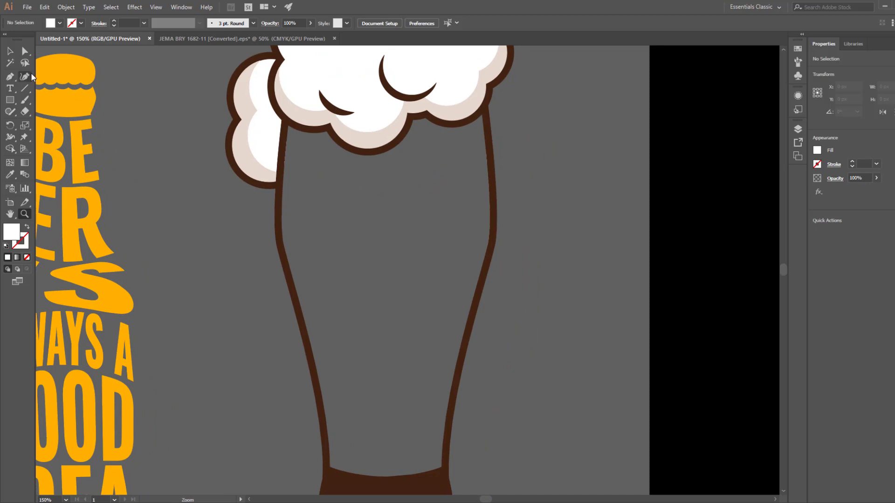
click(292, 134)
click(287, 229)
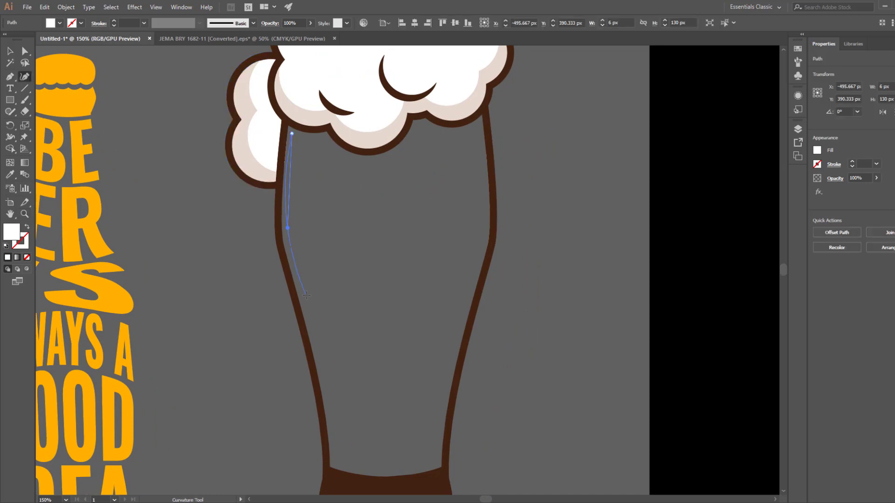
key(ctrl+z)
click(288, 183)
click(288, 234)
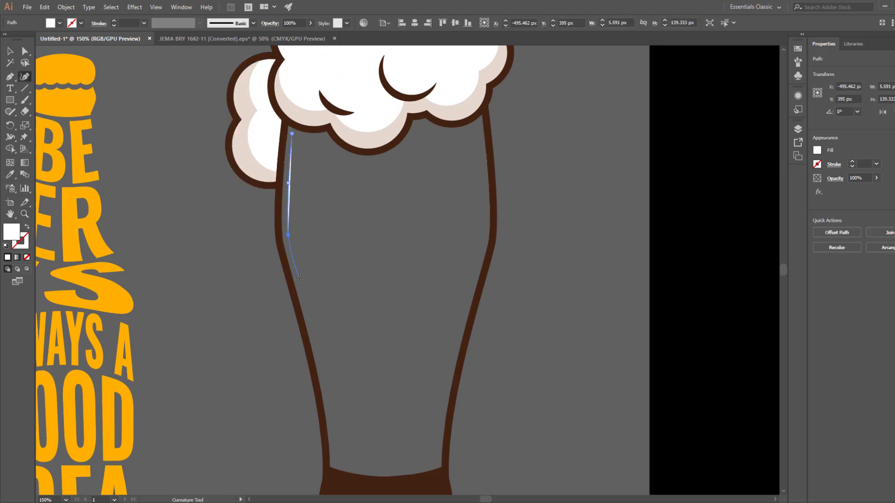
click(299, 279)
click(315, 333)
click(328, 400)
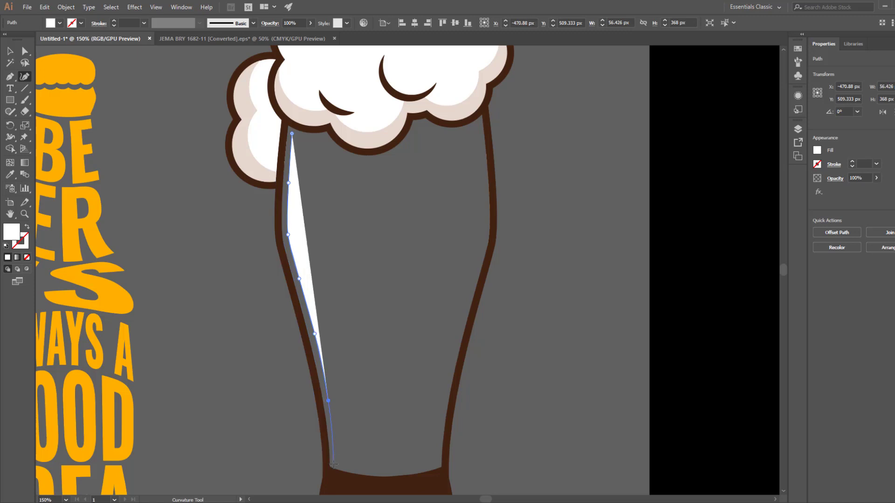
click(334, 462)
Continue the beer path along the curved top of the glass's base and swap its white fill to the stroke
drag(344, 477, 291, 413)
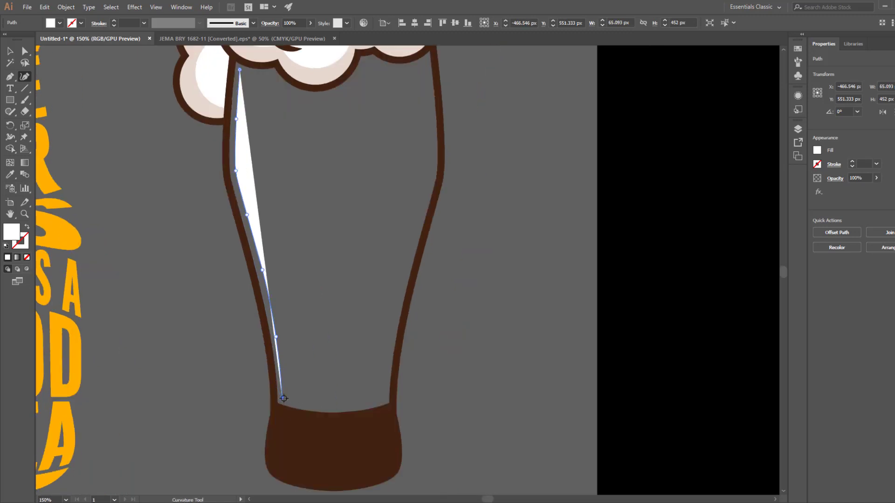
click(335, 406)
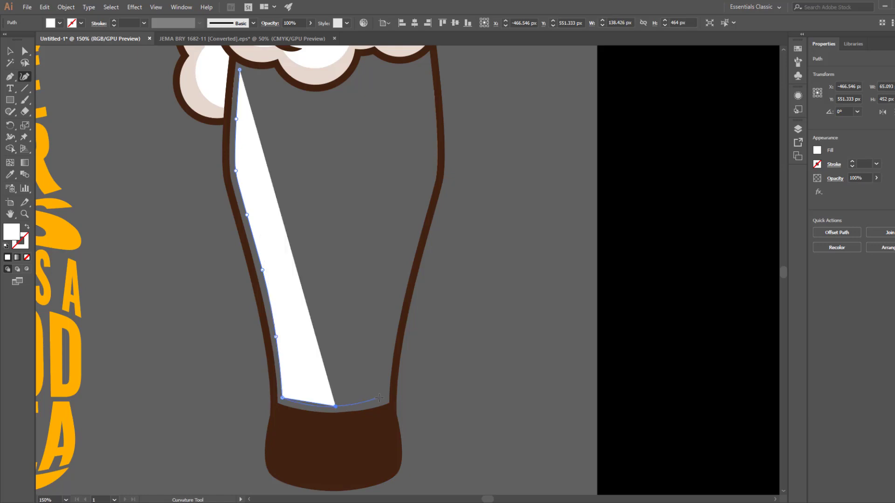
click(382, 397)
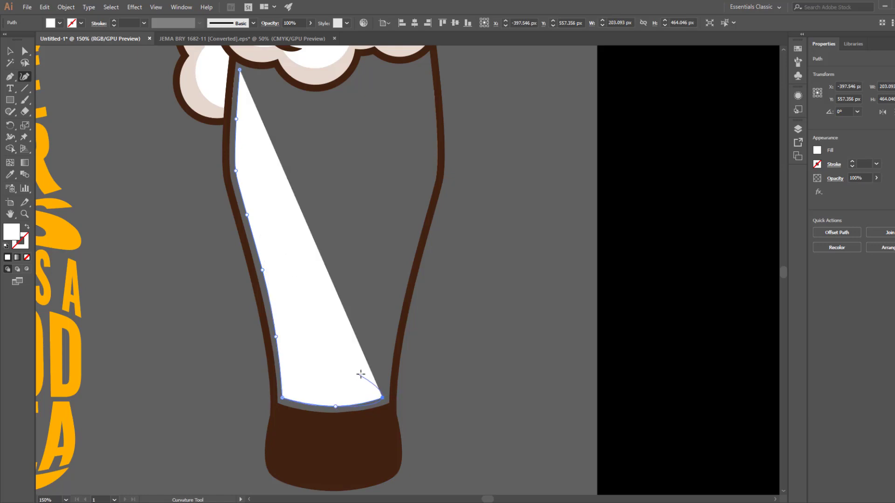
click(27, 227)
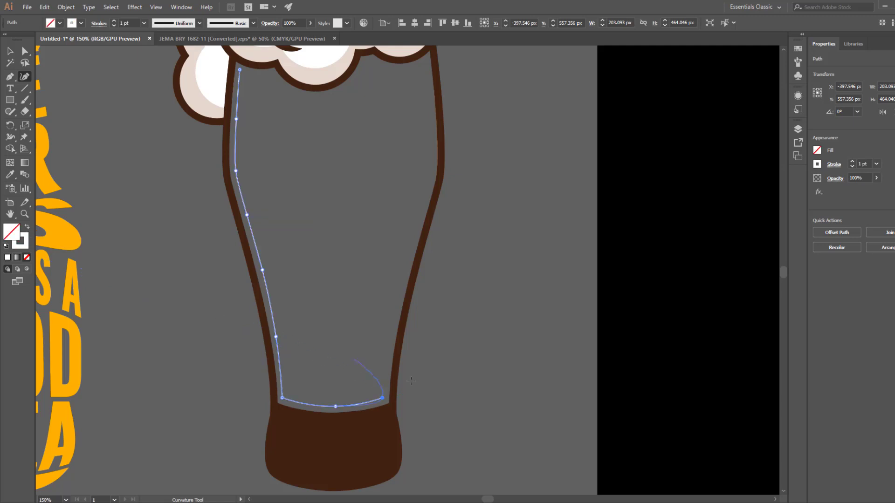
Extend the beer path up the inside of the glass's right wall to just below the foam
drag(411, 387, 328, 359)
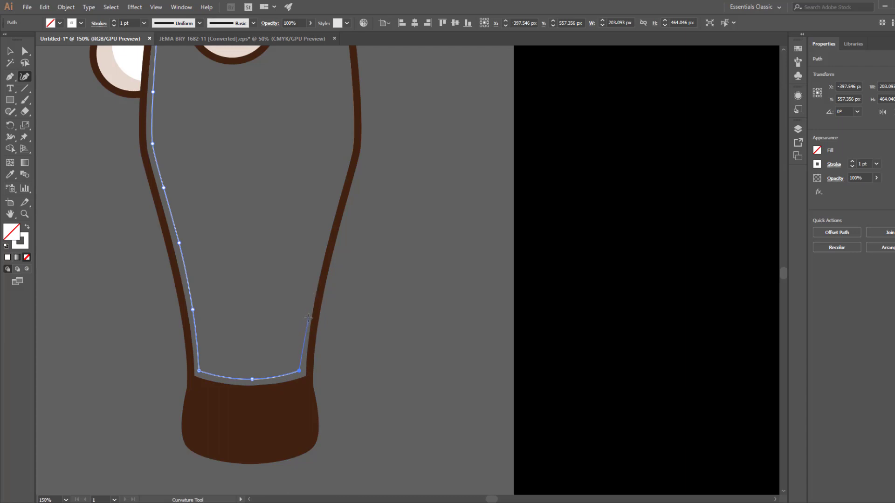
click(307, 317)
click(318, 260)
click(337, 194)
click(350, 147)
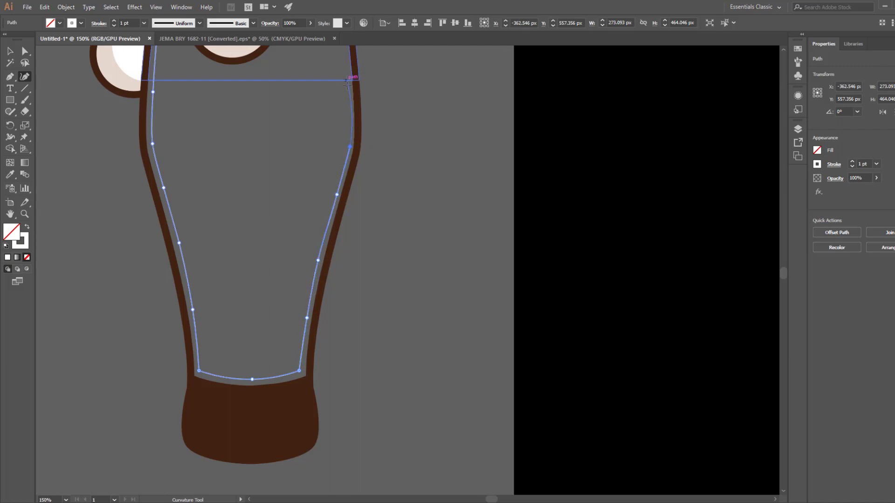
click(349, 101)
click(345, 53)
scroll(344, 52, up, 3)
click(345, 89)
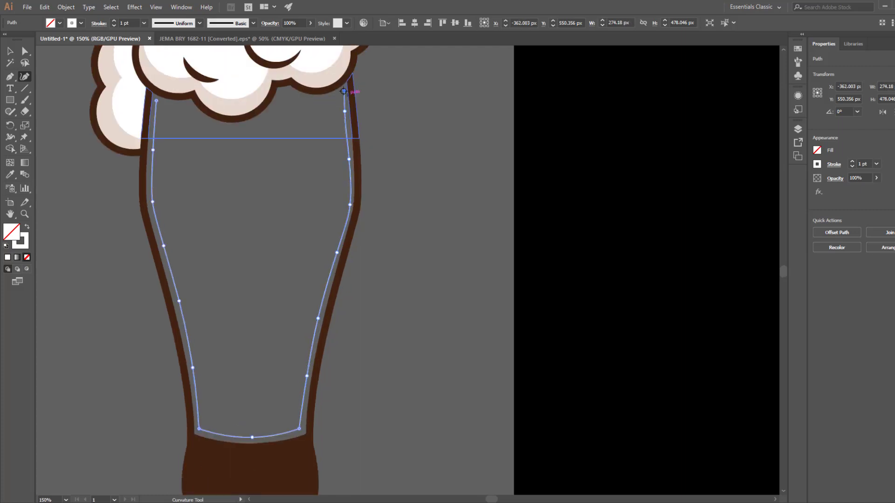
Trace the beer path along the foam's scalloped lower edge and close it at its starting point
click(289, 92)
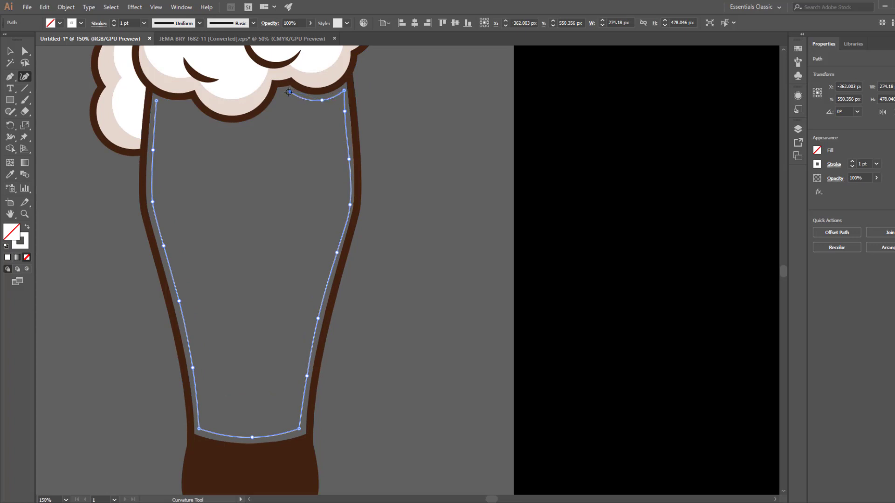
click(271, 111)
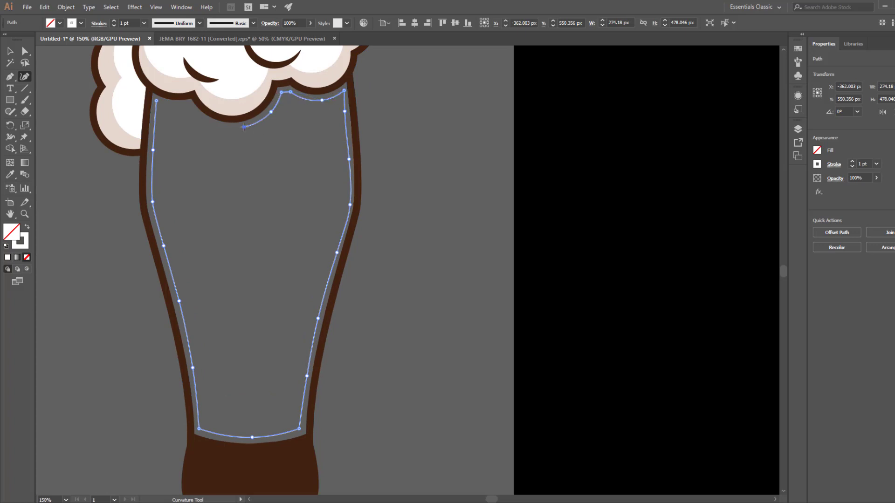
click(189, 105)
click(157, 101)
key(v)
Remove the beer shape's stroke and fill it with red
click(71, 24)
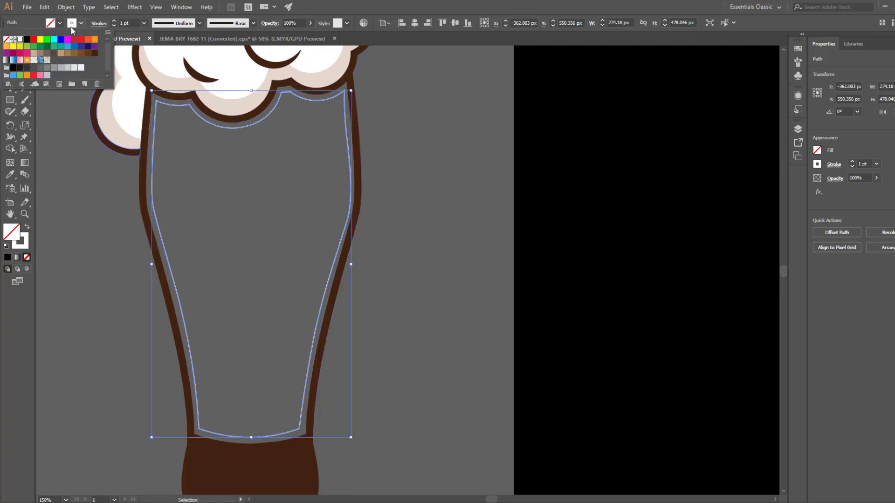
click(7, 40)
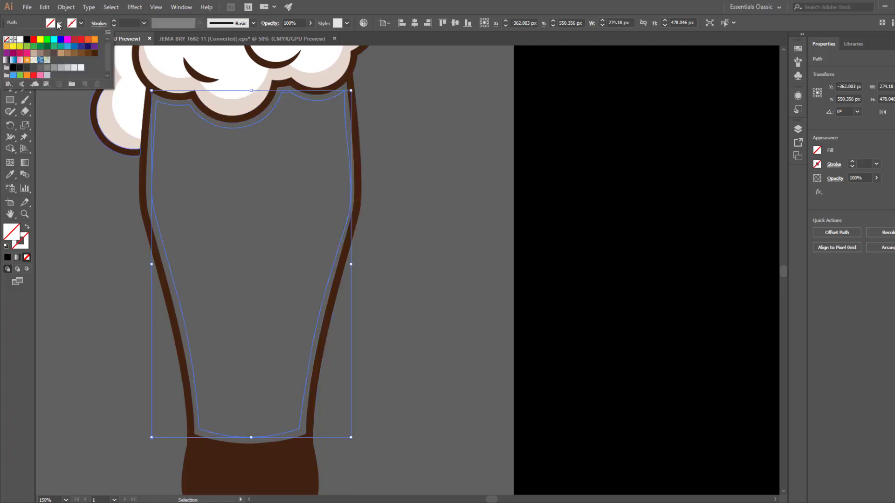
click(33, 39)
key(Escape)
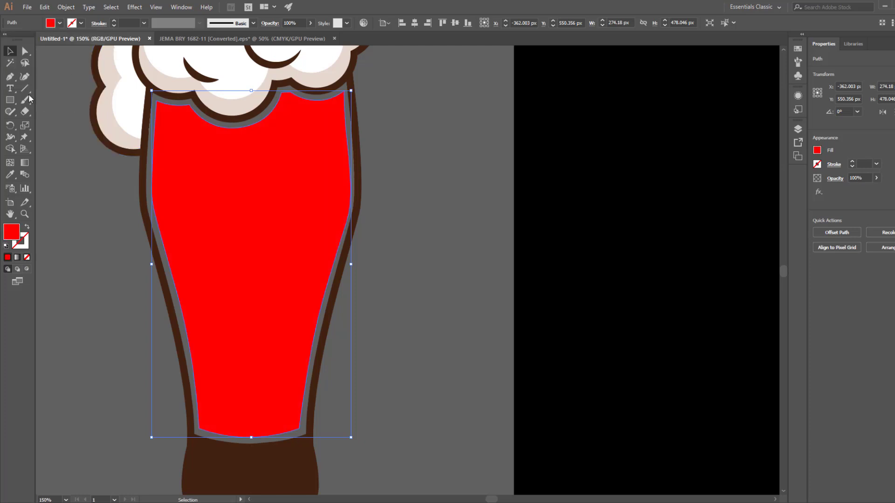
click(72, 191)
Recolour the beer shape inside the glass with the amber of the bottle lettering
drag(110, 390, 220, 366)
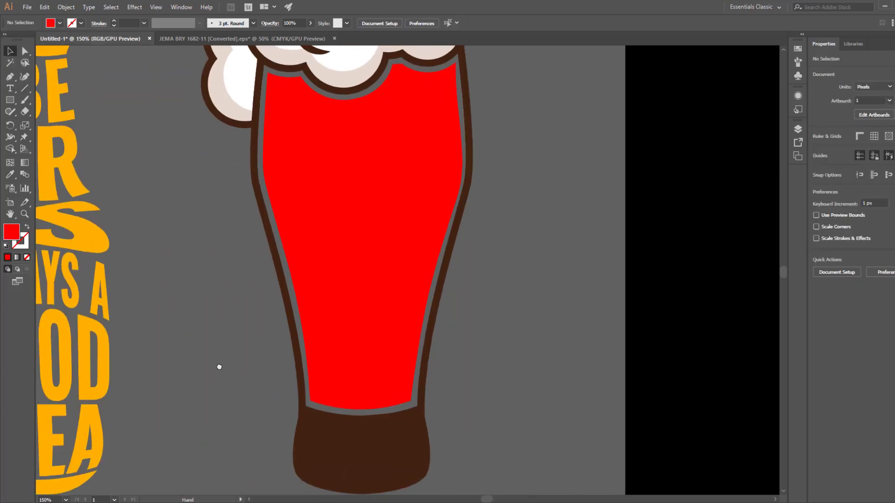
click(324, 294)
scroll(401, 278, right, 8)
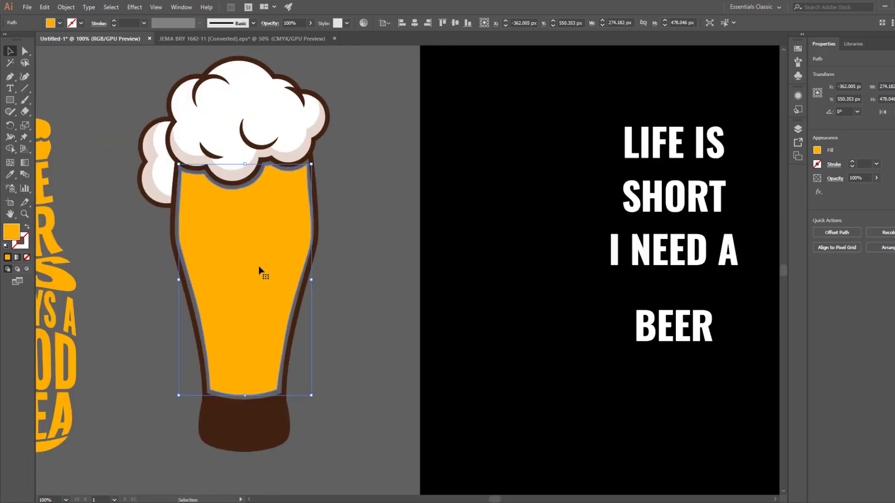
Draw a wavy line about 444 px wide across the upper glass with a 1 pt cyan stroke and no fill, and shift it slightly left
click(24, 76)
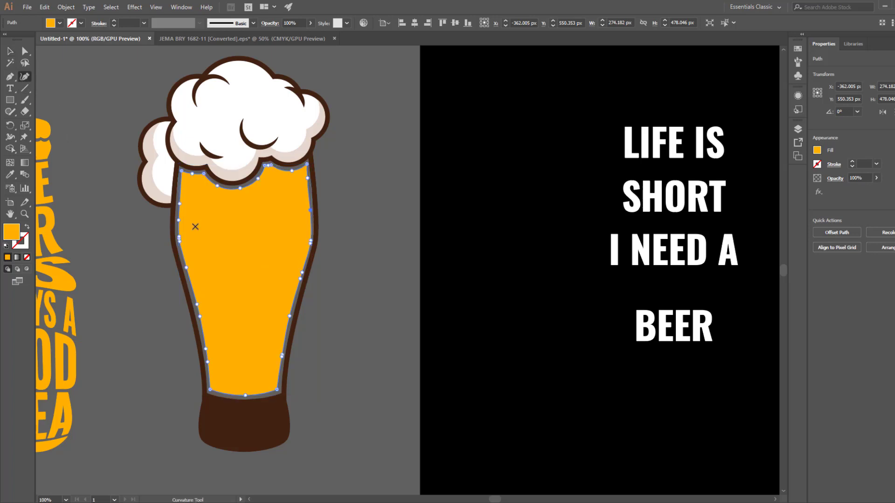
click(155, 216)
click(221, 239)
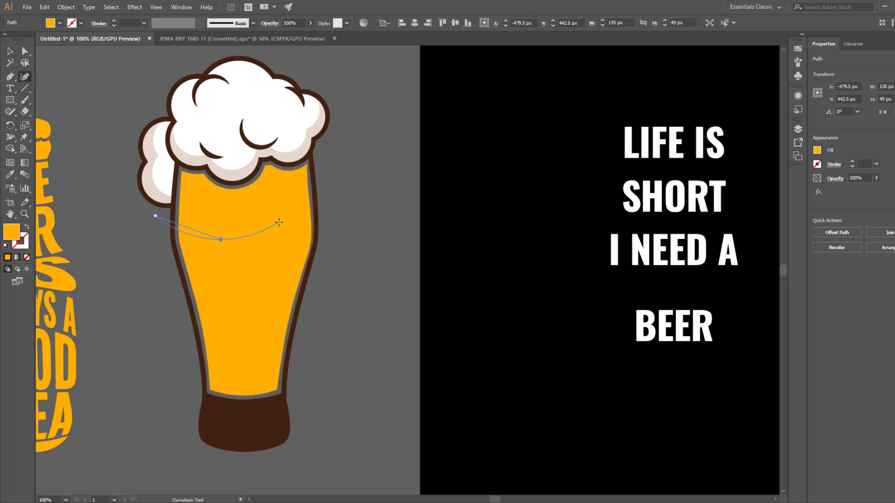
click(279, 224)
click(371, 277)
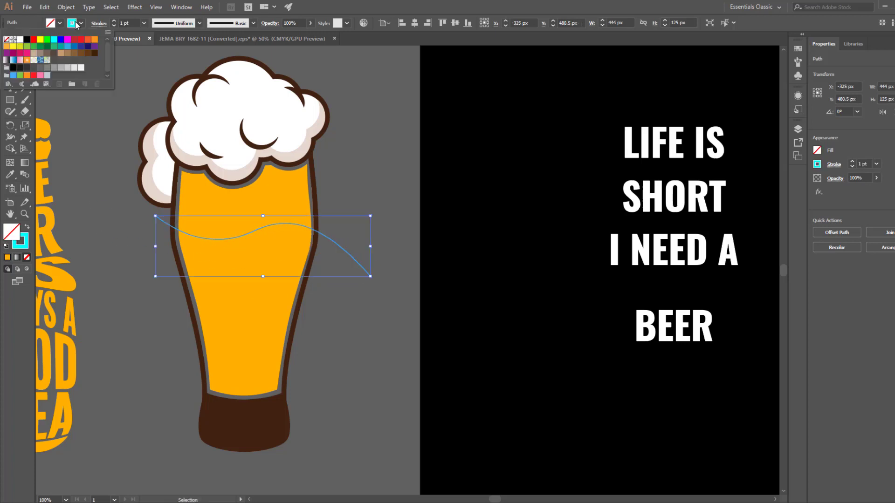
click(9, 120)
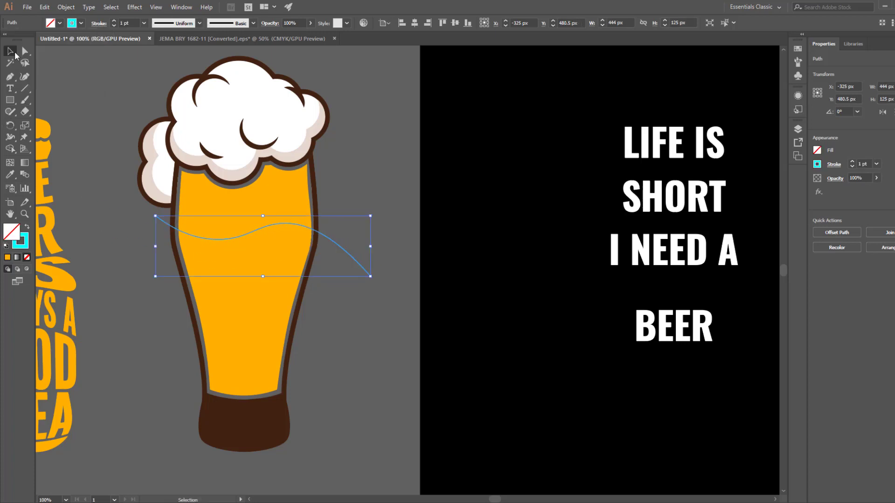
drag(280, 226, 266, 223)
click(345, 332)
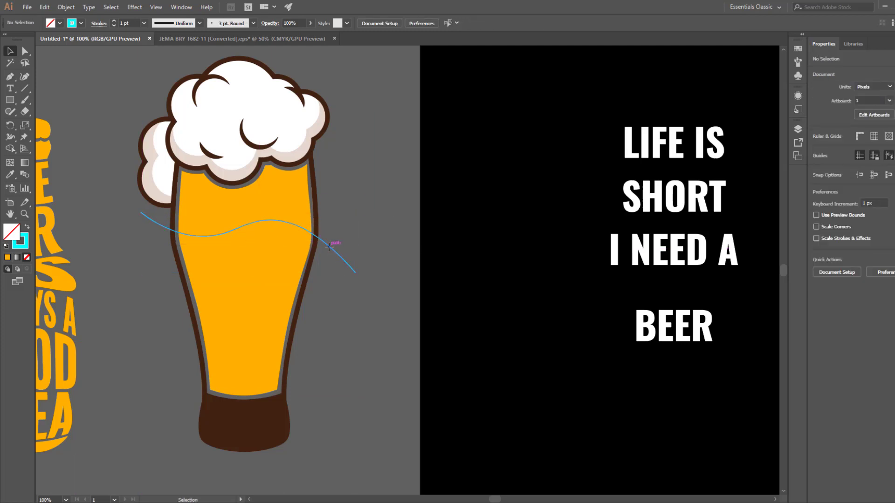
Duplicate the wavy line twice down the glass at equal spacing, then move all three lines up 5 px
drag(329, 246, 329, 313)
key(ctrl+d)
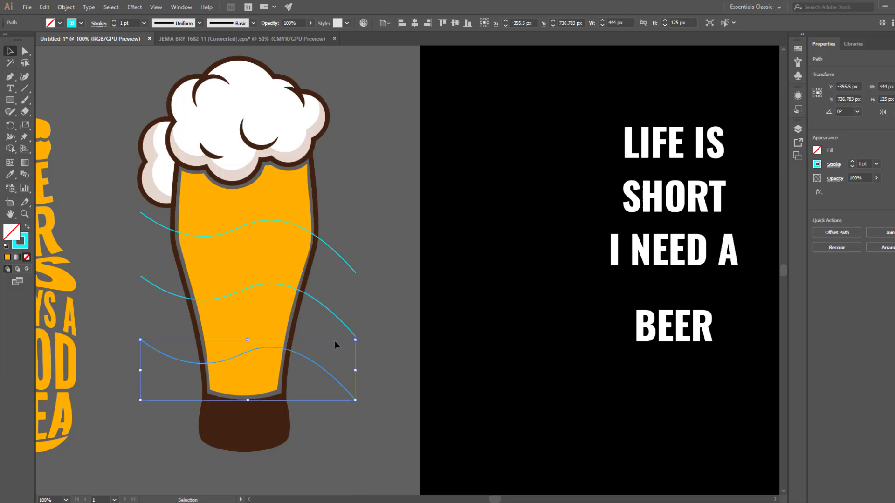
click(322, 391)
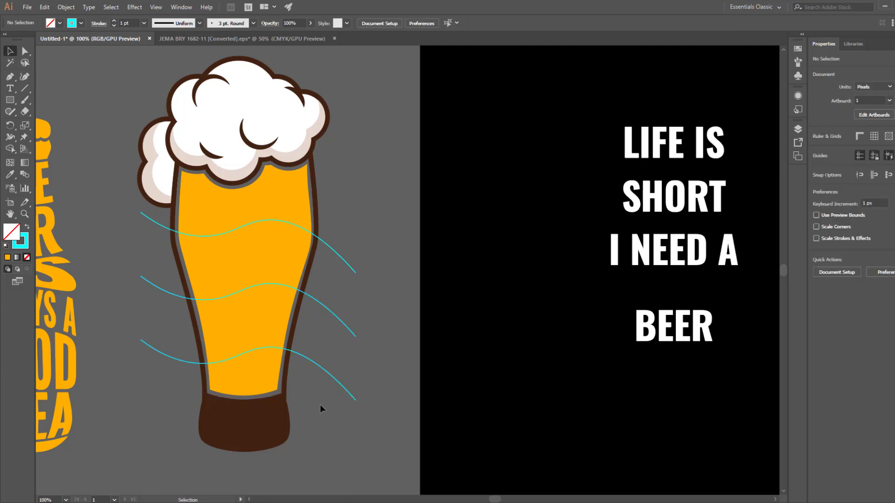
drag(376, 315, 375, 315)
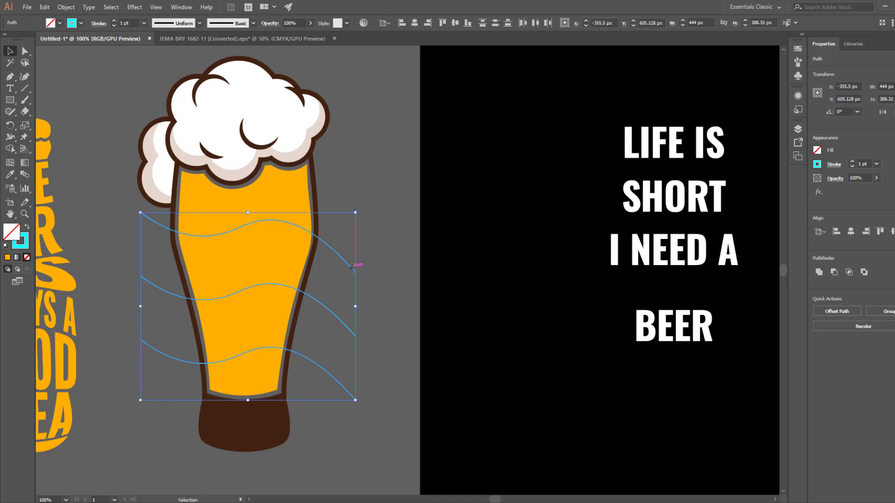
key(Up)
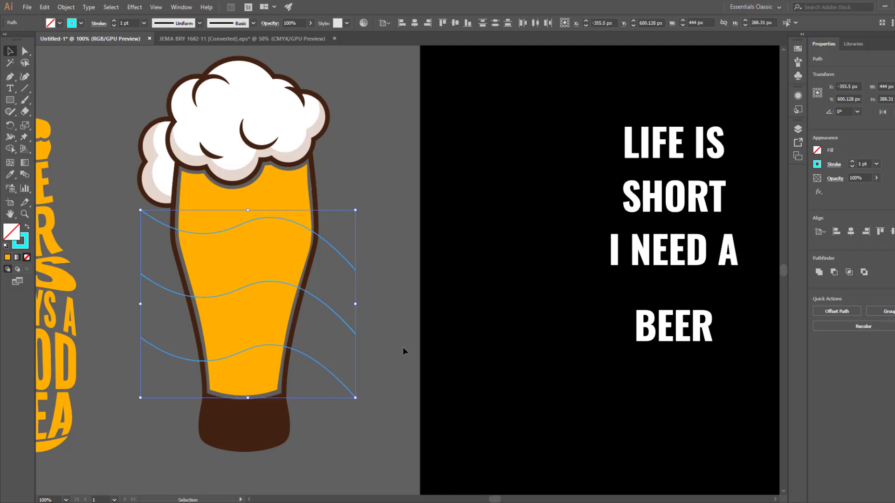
Split the beer shape into four sections along the three wavy lines with Shape Builder, using blue fill and no stroke
shift+click(250, 262)
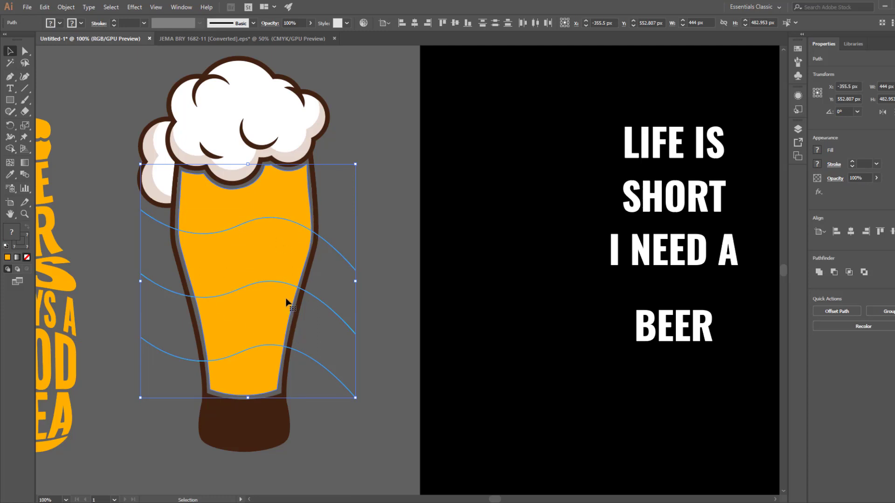
click(11, 149)
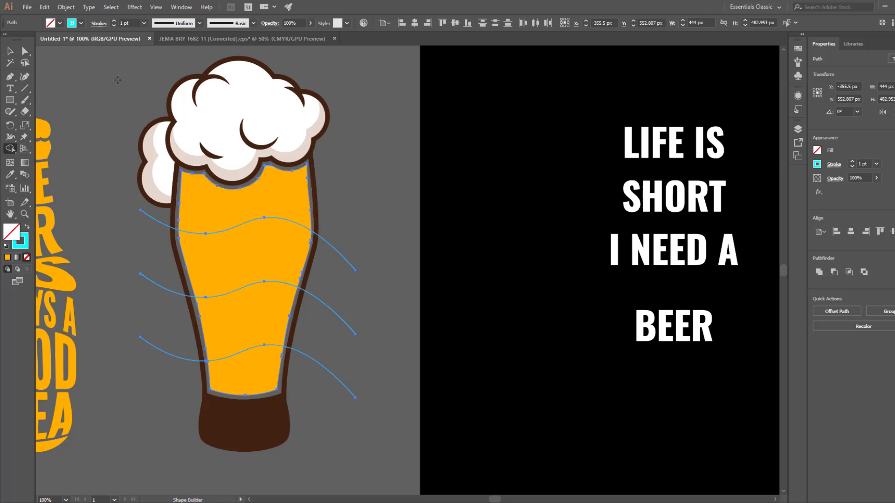
click(56, 25)
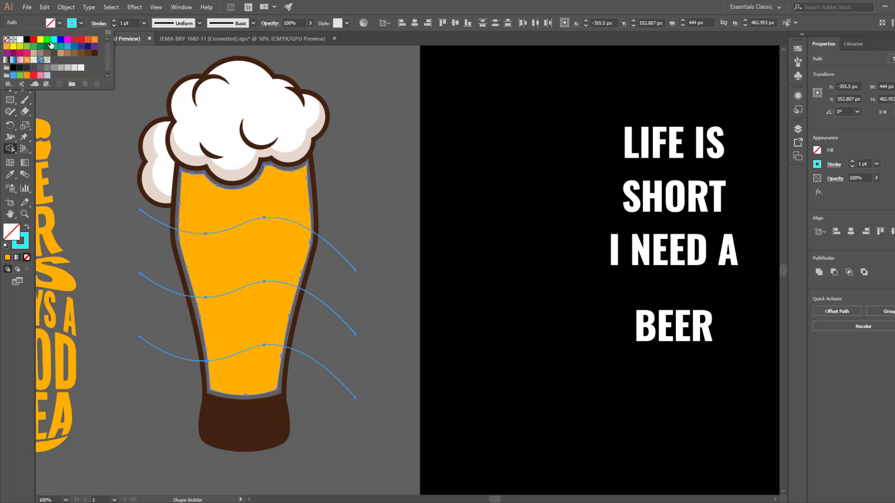
click(61, 41)
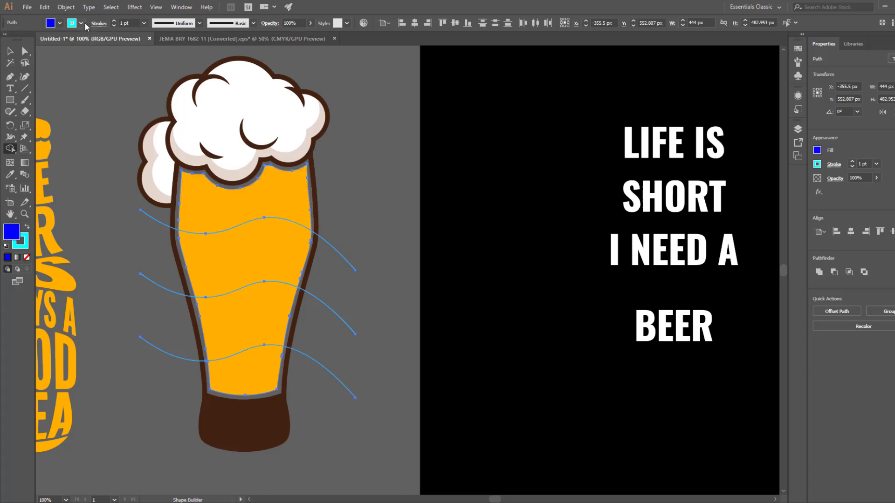
click(8, 41)
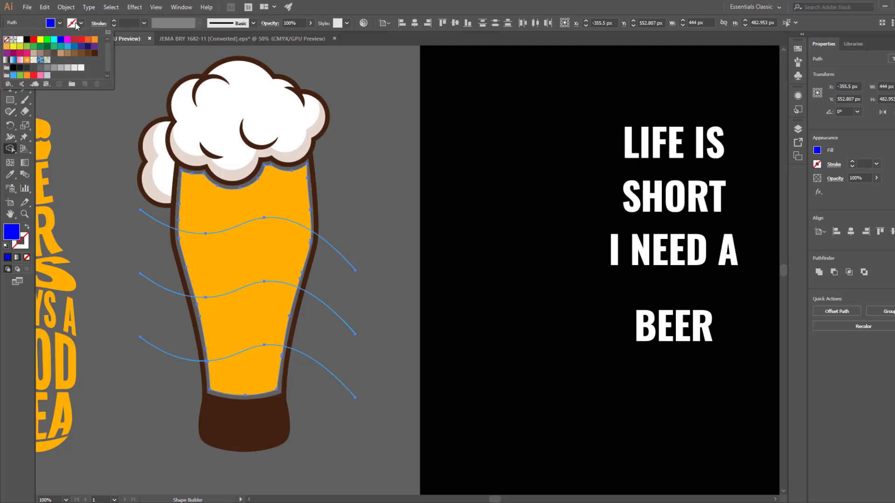
click(213, 218)
click(234, 268)
click(241, 311)
click(243, 368)
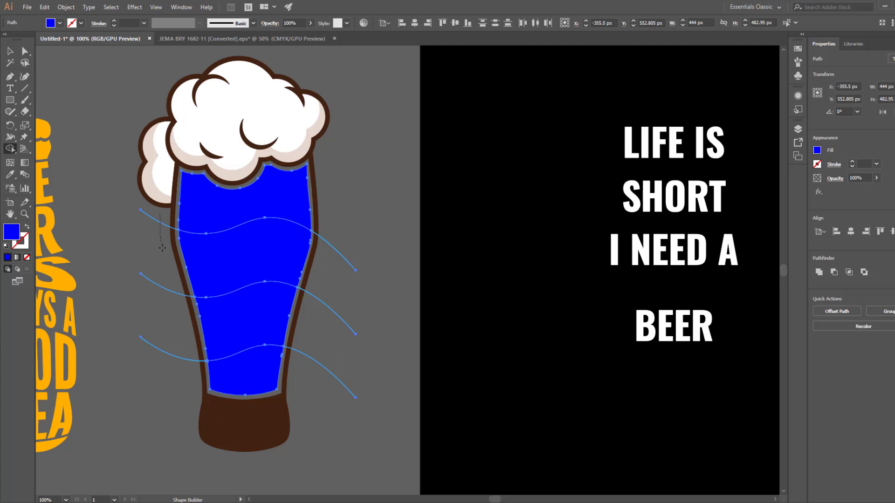
Remove the leftover ends of the wavy lines outside both sides of the glass with Shape Builder
drag(175, 371, 175, 373)
drag(343, 268, 345, 262)
click(10, 51)
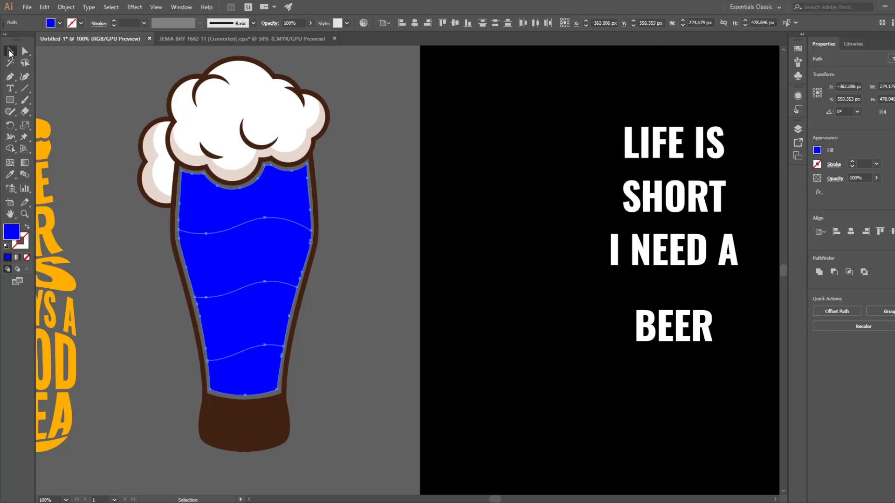
Nudge the blue beer sections upward cumulatively to open thin, similar gaps along the three wavy cuts
key(ctrl+shift+a)
click(245, 208)
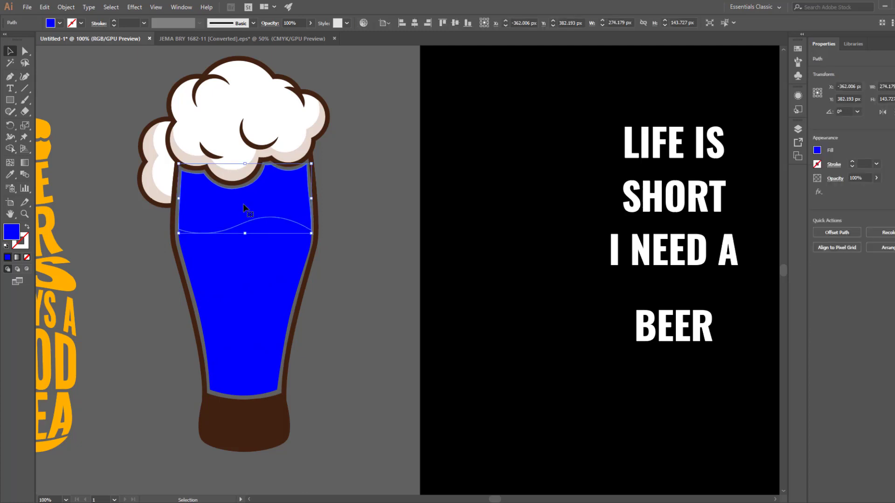
key(Up)
key(Up)
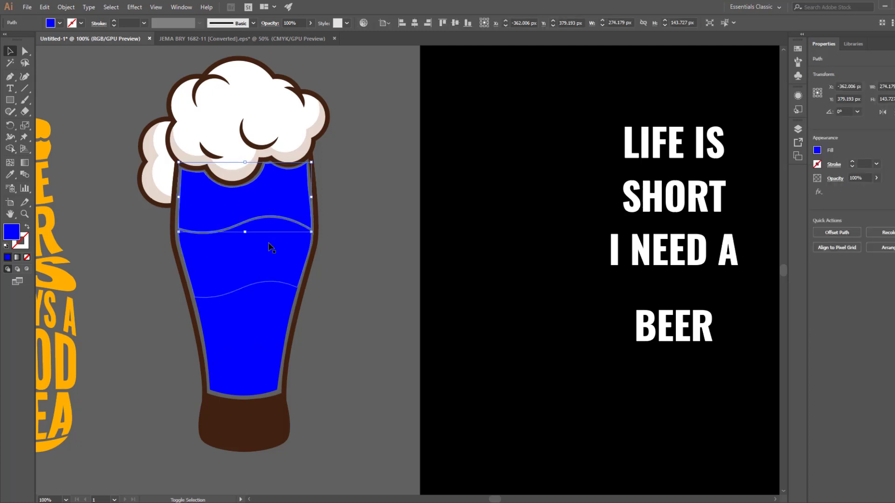
click(269, 245)
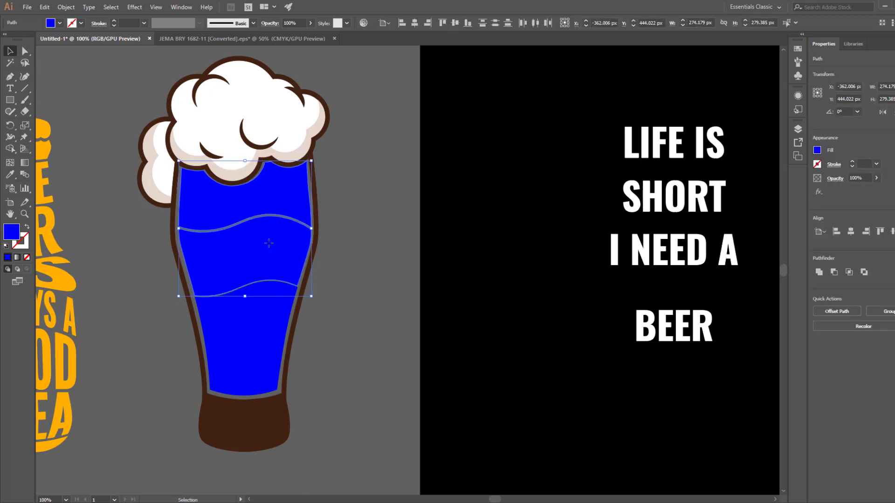
click(263, 303)
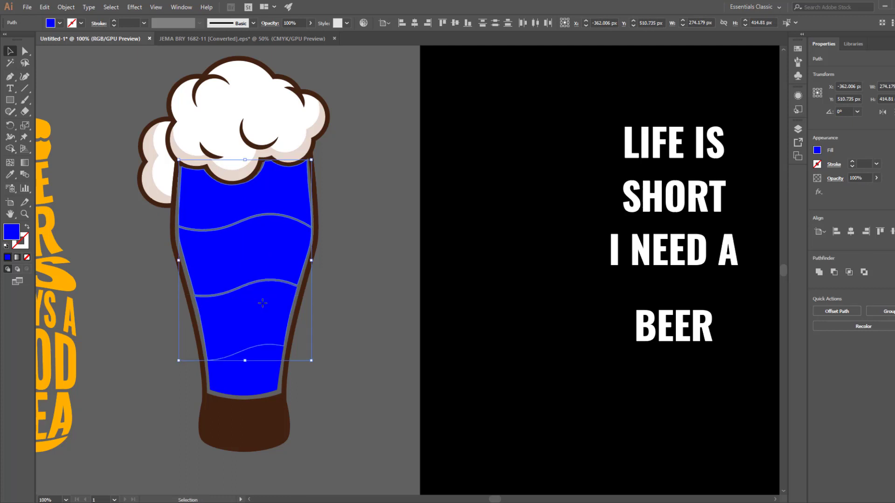
key(Up)
key(Up)
key(Up)
key(Up)
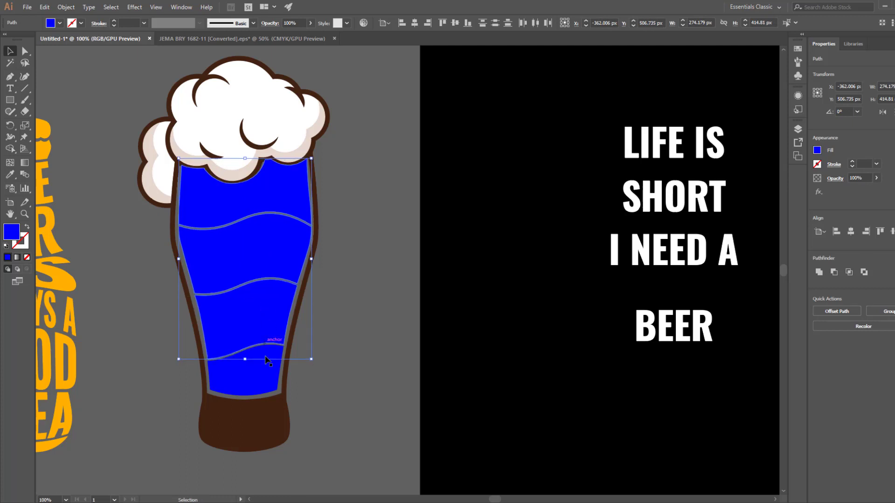
drag(267, 360, 264, 371)
key(Down)
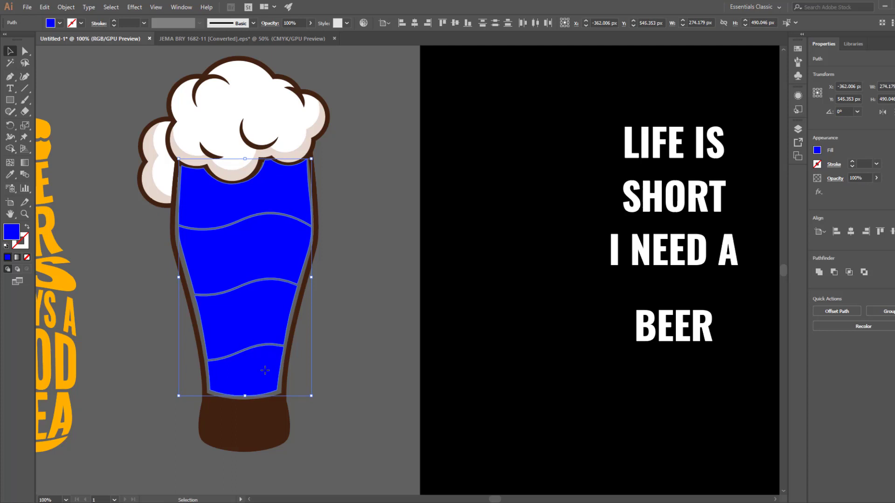
Scale the four blue beer sections down together to about 267 by 477 px inside the glass
drag(245, 159, 246, 166)
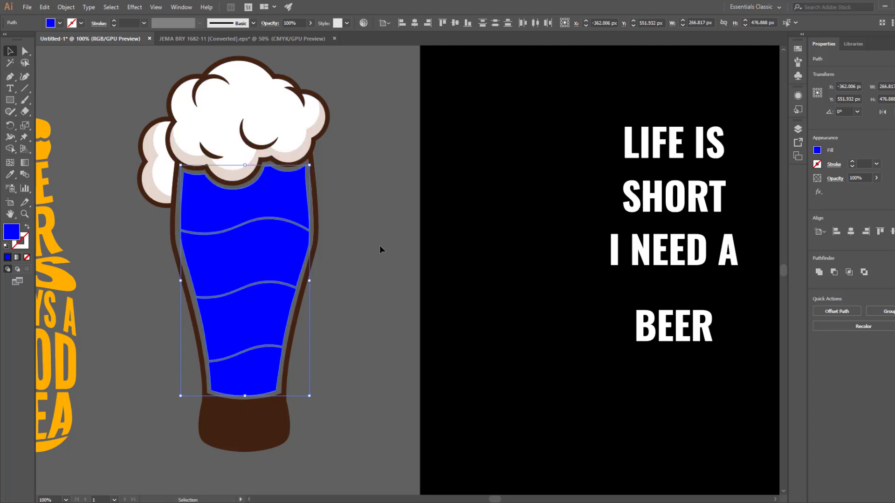
drag(382, 247, 406, 243)
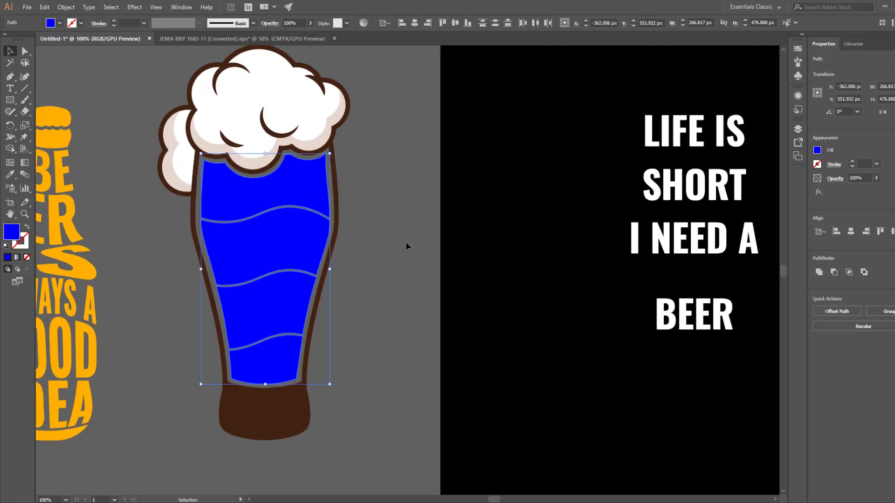
click(405, 241)
Move the four white text lines beside the glass and send them to the back of the stacking order
drag(386, 273, 434, 256)
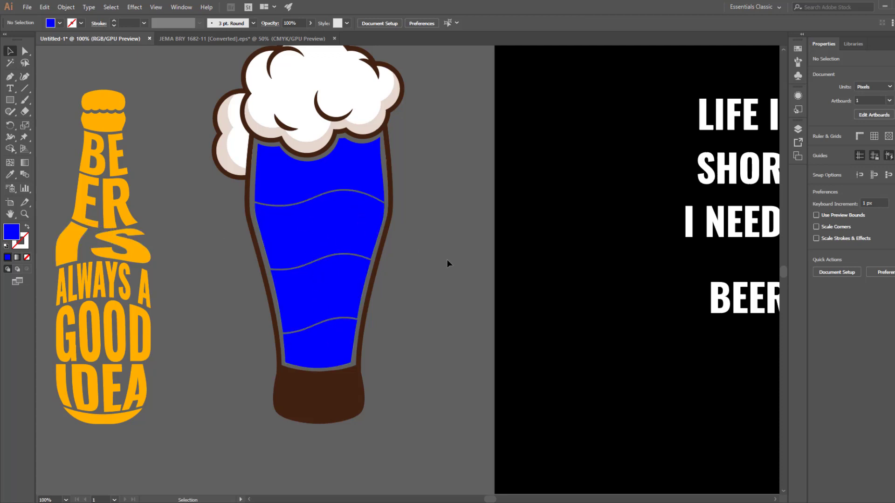
drag(500, 264, 448, 280)
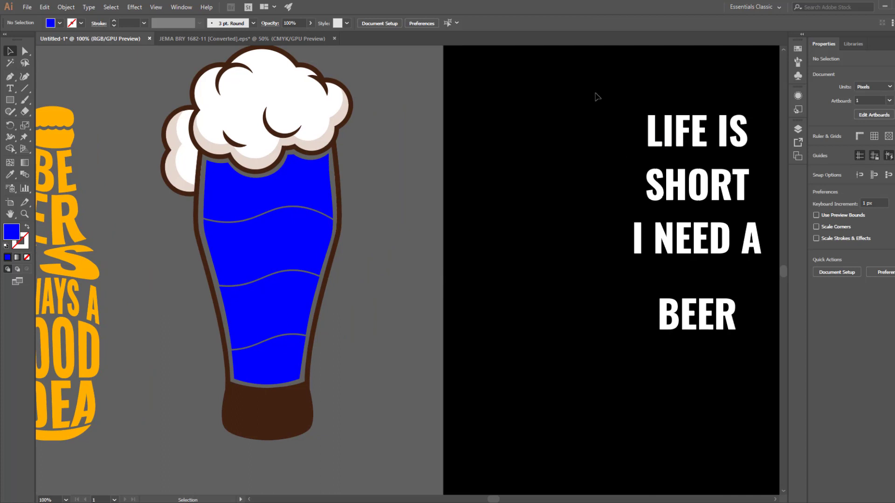
click(689, 171)
drag(689, 172, 452, 233)
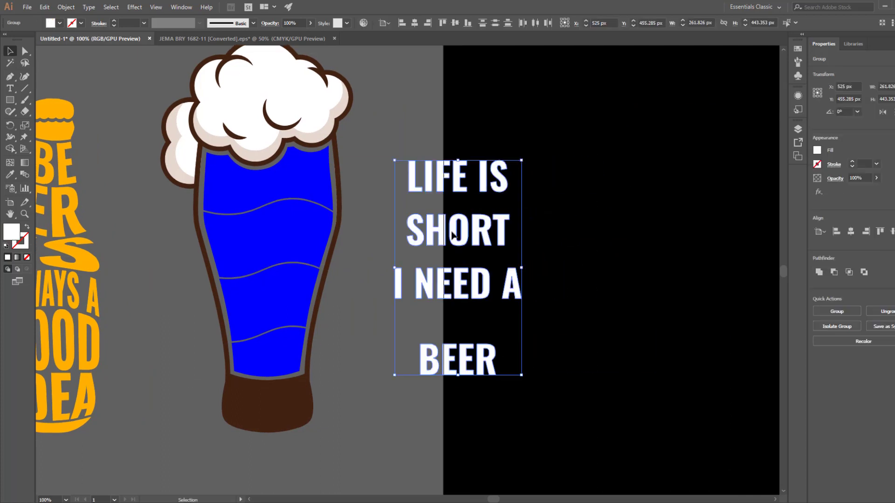
right_click(451, 231)
mouse_move(498, 329)
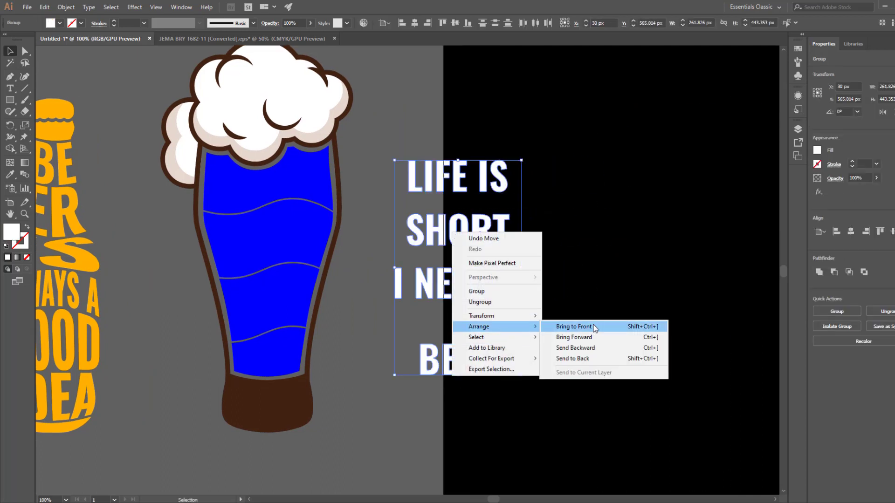
click(578, 359)
click(544, 374)
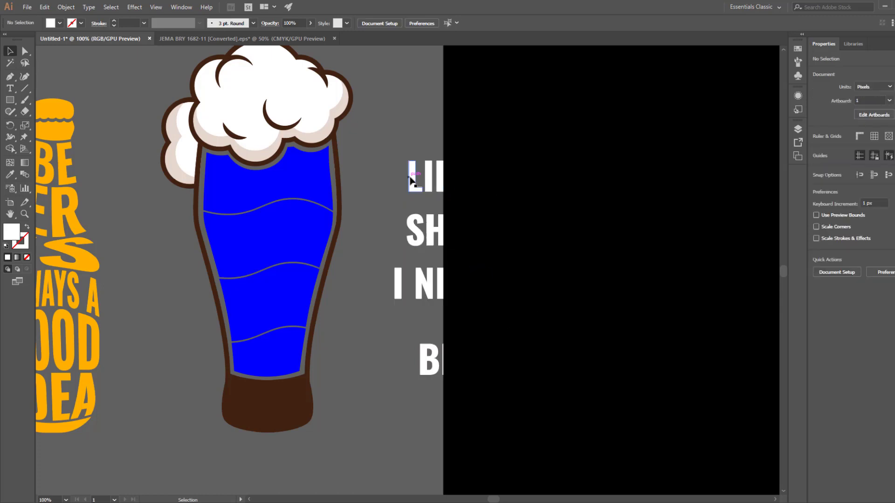
Warp LIFE IS into the uppermost beer section using Envelope Distort with the top object
click(410, 180)
shift+click(296, 174)
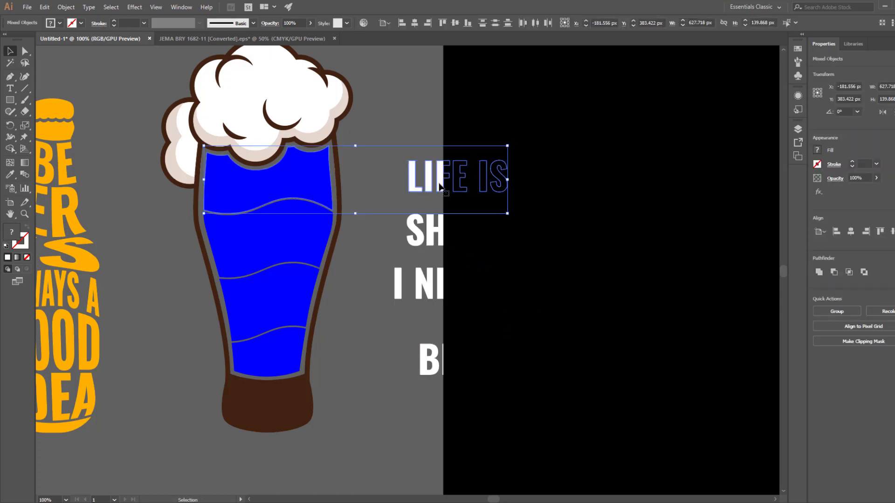
click(66, 7)
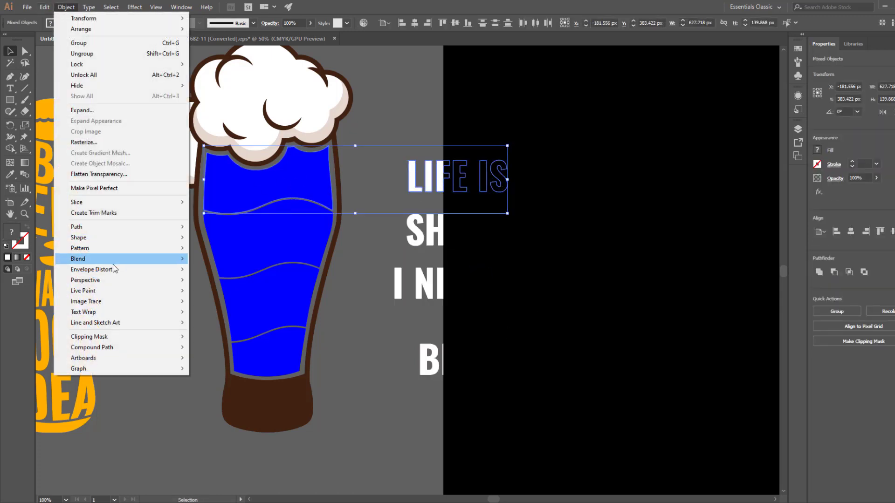
mouse_move(117, 270)
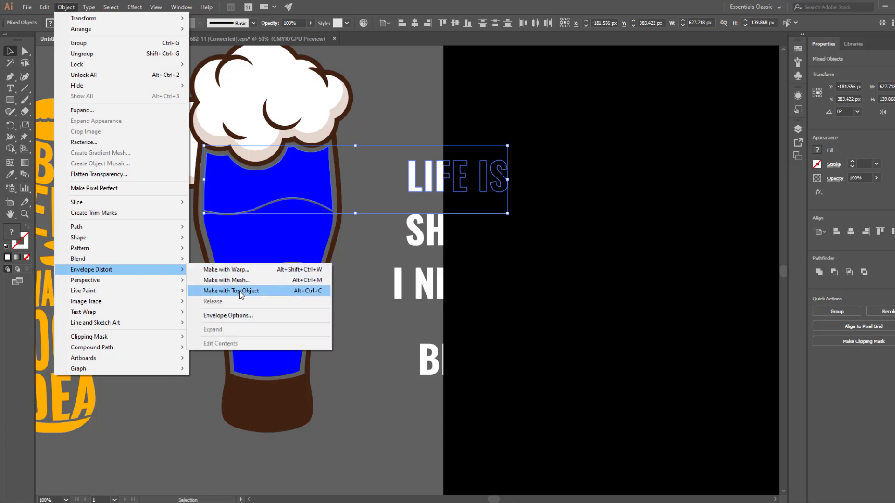
click(256, 294)
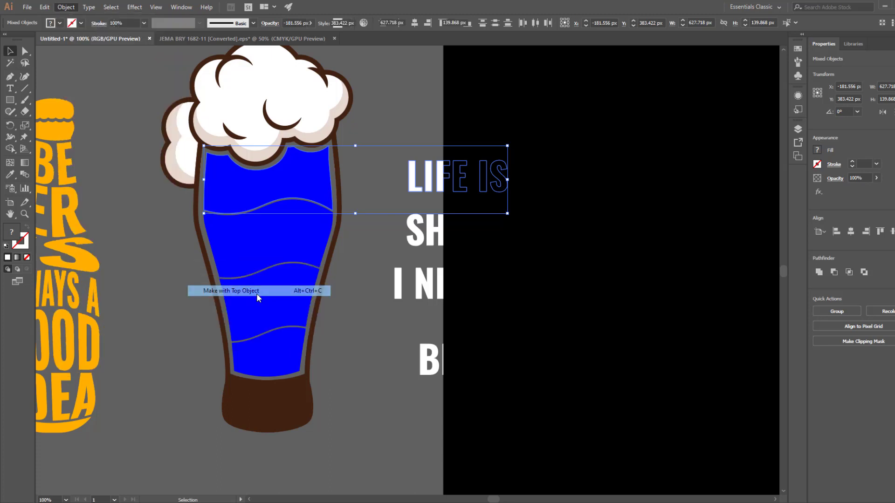
click(387, 279)
Warp SHORT into the second beer section using Envelope Distort with the top object
click(311, 248)
shift+click(431, 247)
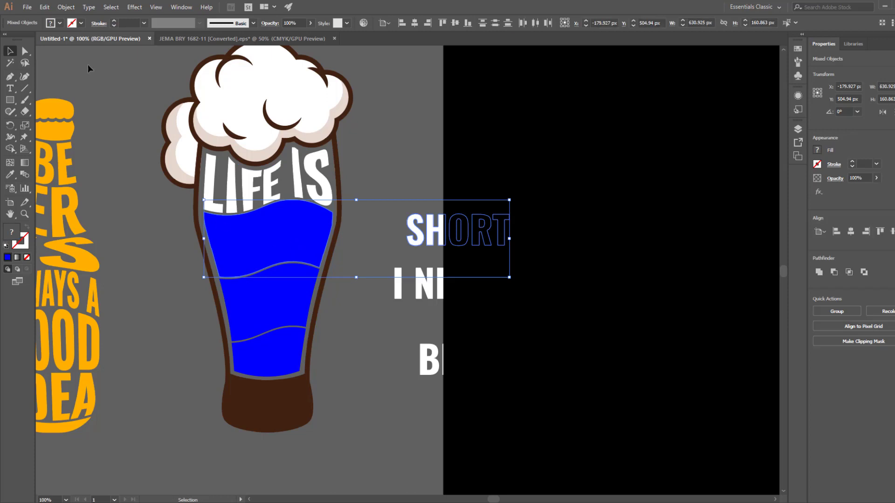
click(66, 7)
mouse_move(124, 269)
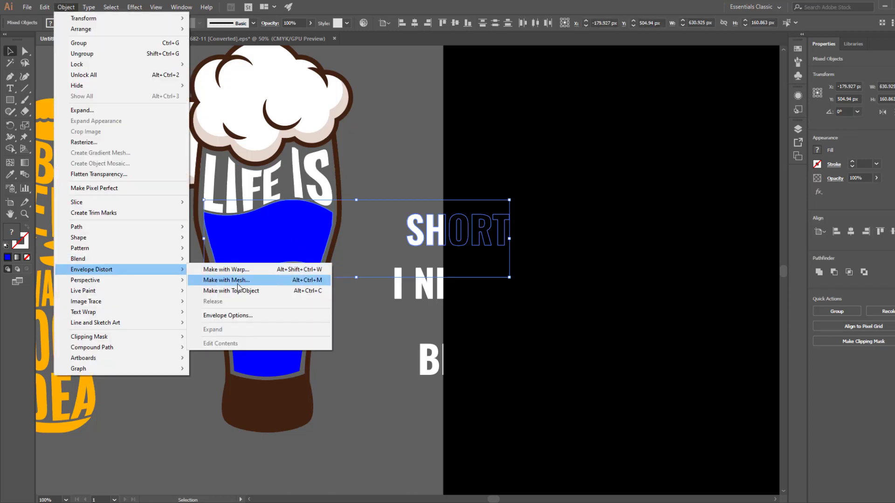
click(233, 291)
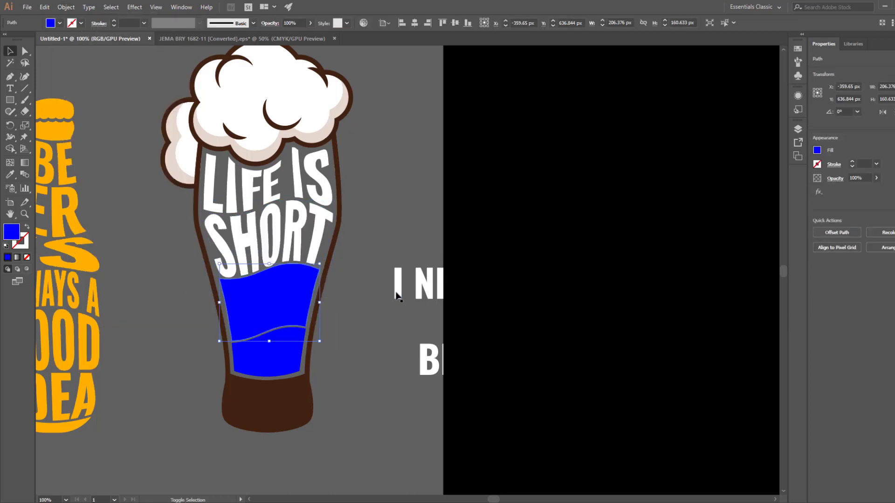
Warp I NEED A into the third beer section using Envelope Distort with the top object
shift+click(420, 284)
click(65, 7)
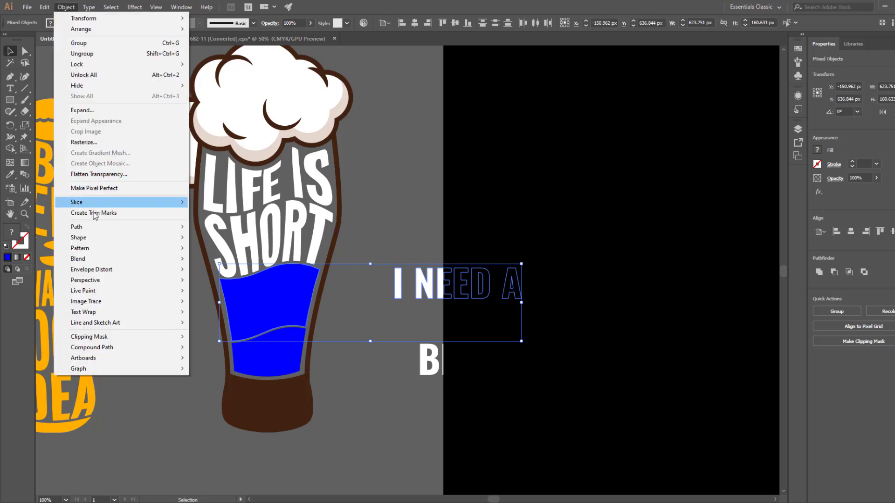
mouse_move(184, 274)
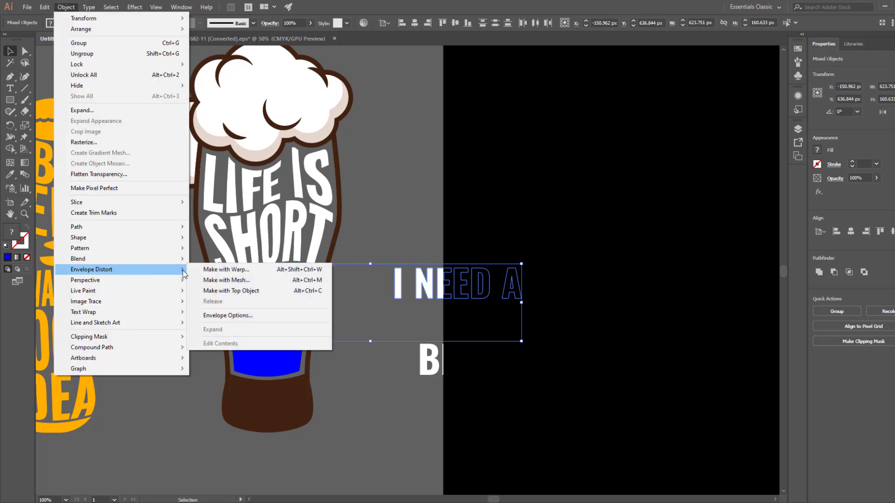
click(247, 290)
click(391, 321)
Warp BEER into the lowest beer section using Envelope Distort with the top object
click(298, 351)
shift+click(444, 360)
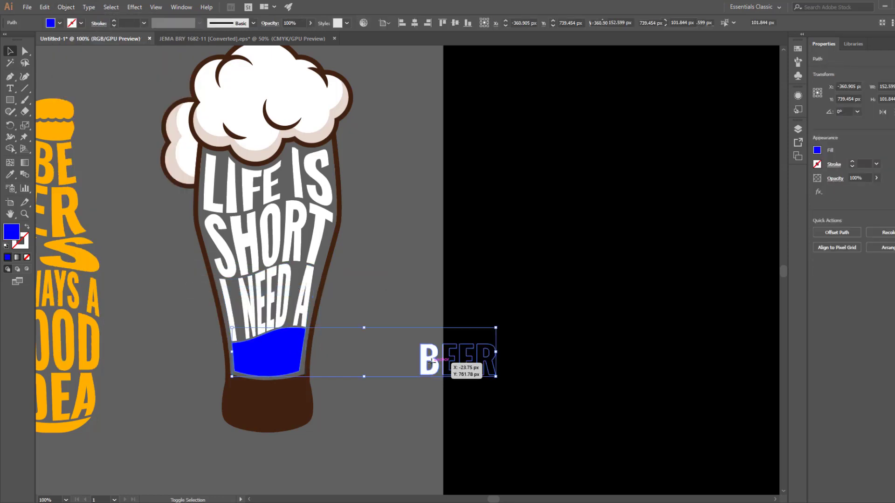
click(277, 360)
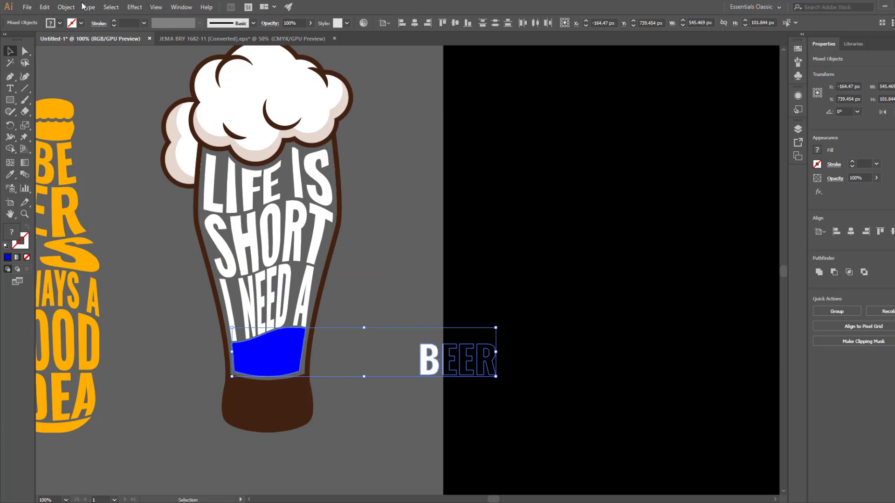
click(65, 7)
mouse_move(113, 276)
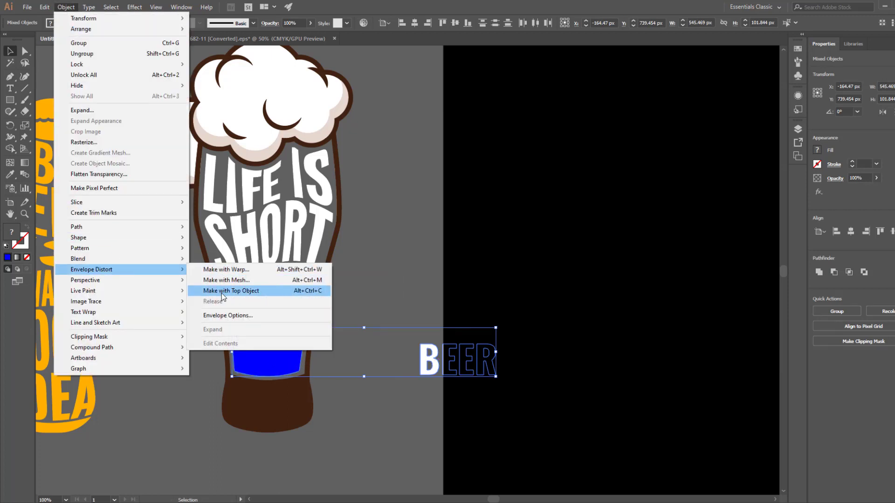
click(222, 290)
click(382, 380)
drag(382, 380, 414, 402)
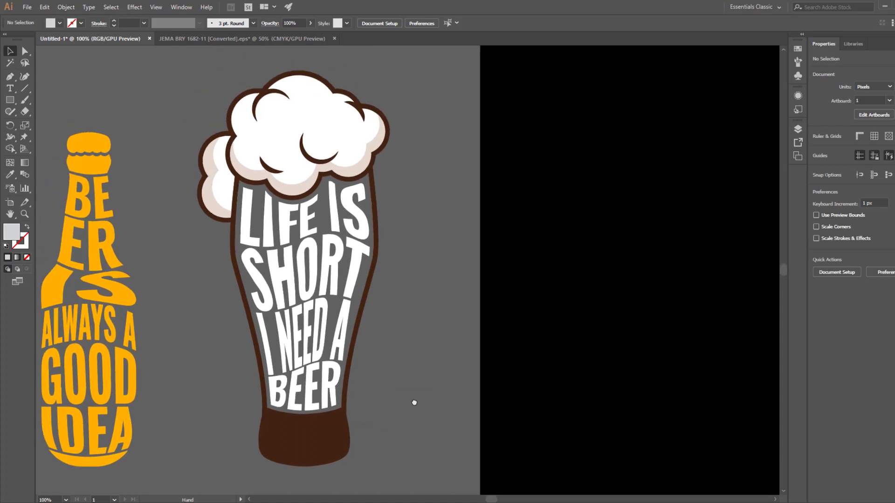
drag(192, 86, 418, 452)
click(371, 438)
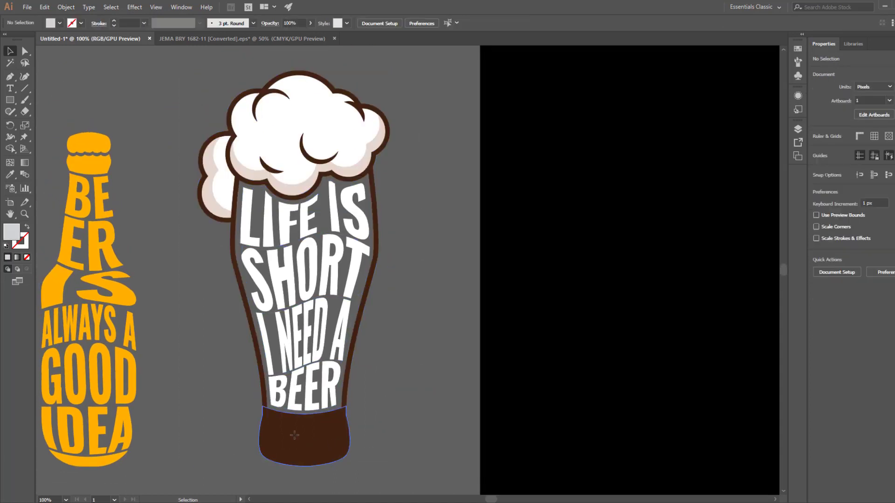
click(317, 438)
click(178, 218)
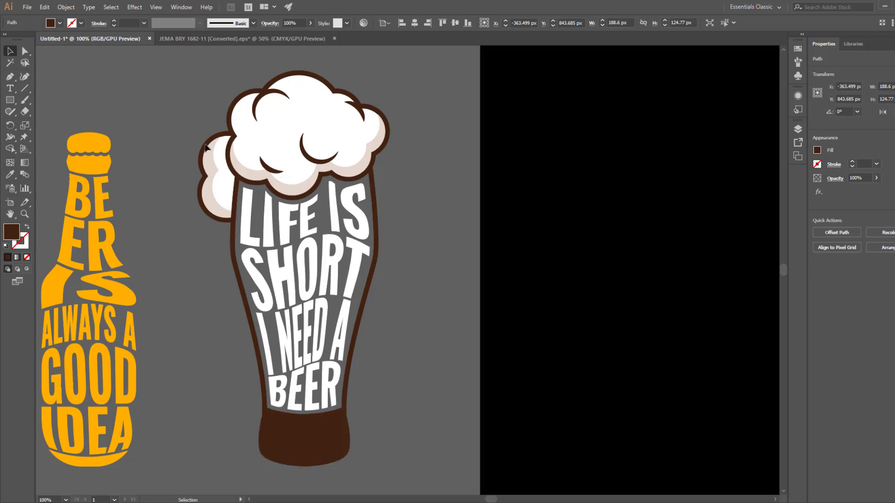
Move the complete beer glass with its warped lettering onto the black artboard
drag(402, 454, 410, 471)
drag(431, 425, 386, 361)
drag(269, 379, 636, 366)
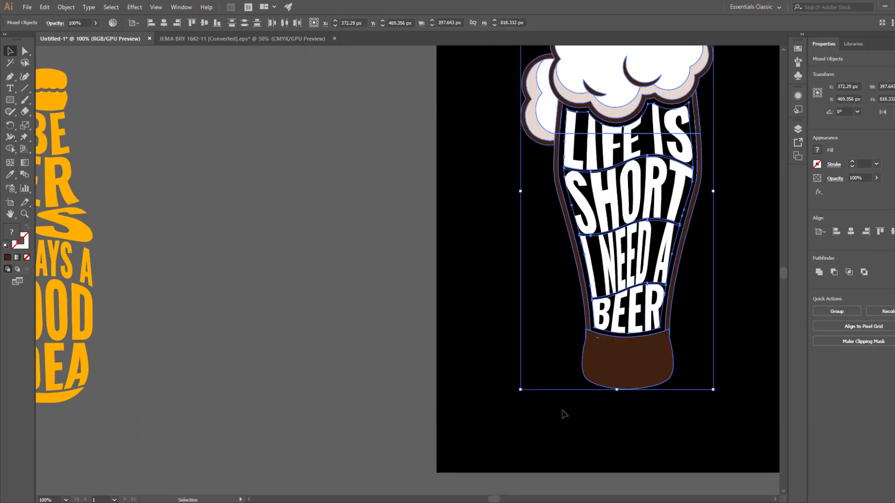
click(562, 411)
drag(606, 411, 529, 403)
Recolor the brown base of the glass white by sampling the color of the lettering
click(551, 367)
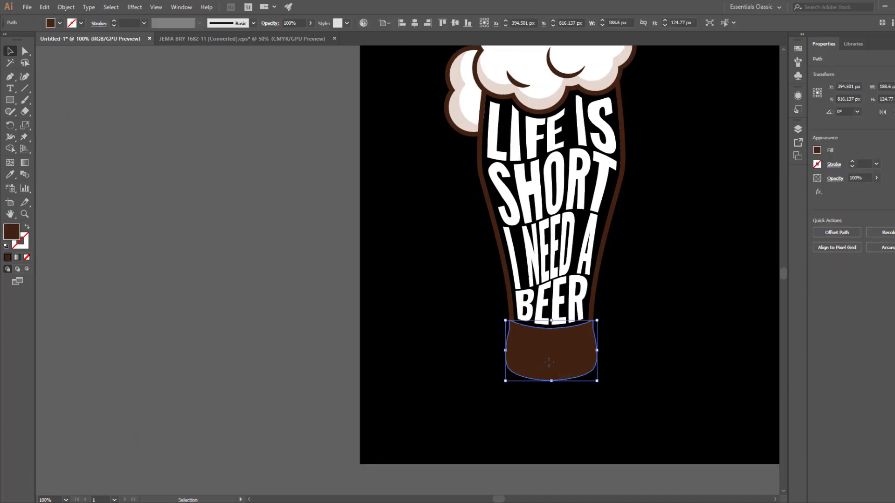
key(i)
click(547, 276)
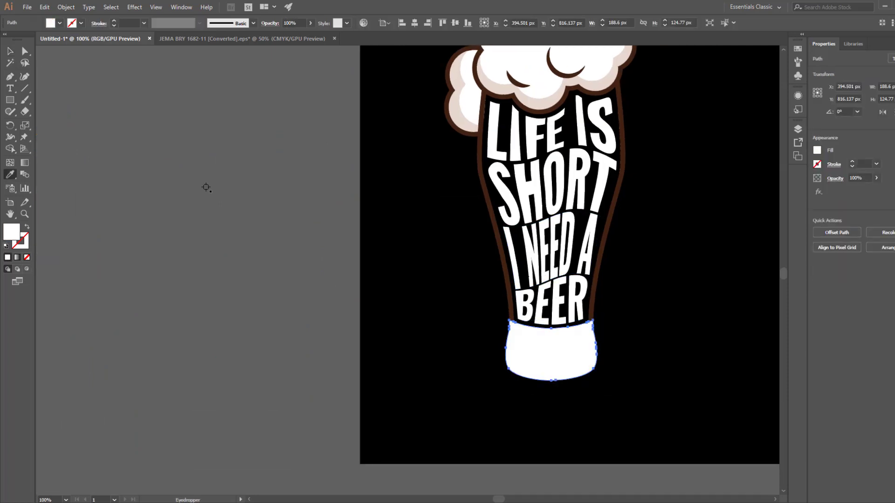
key(v)
Expand the four warped text envelopes in the glass into plain shapes, with Object and Fill included
click(405, 327)
drag(388, 369, 247, 435)
click(418, 358)
shift+click(405, 327)
shift+click(410, 254)
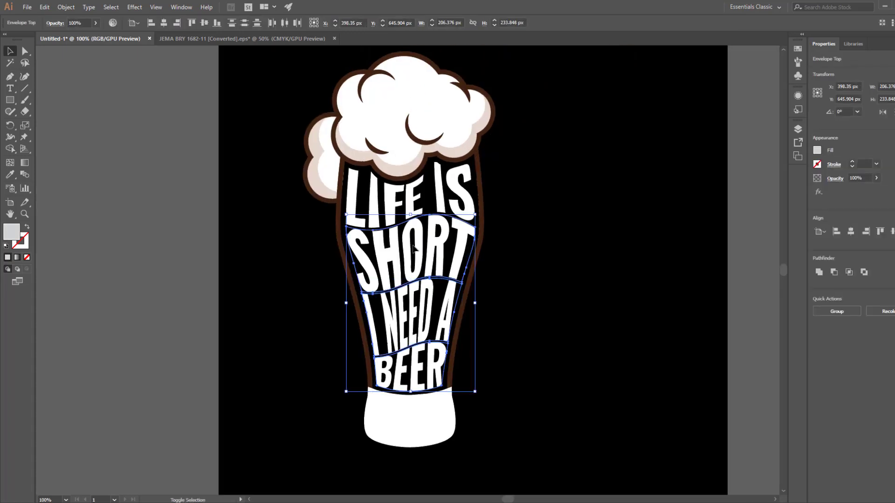
shift+click(405, 210)
click(65, 7)
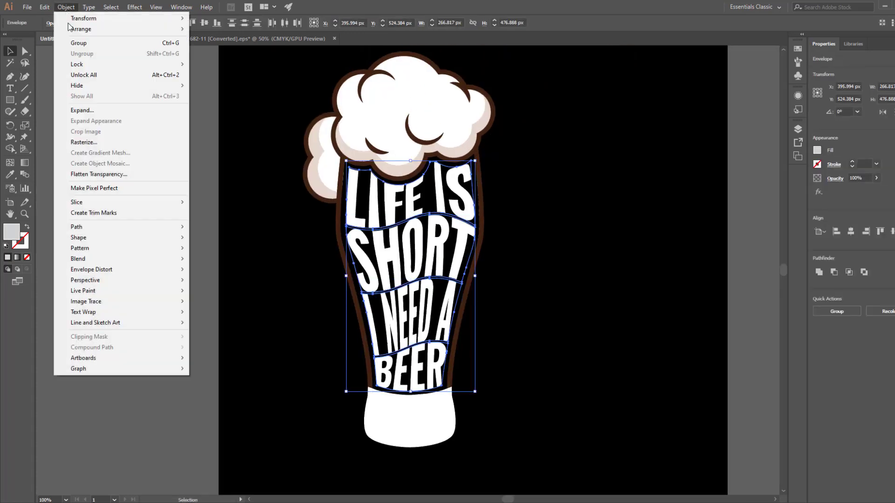
click(83, 111)
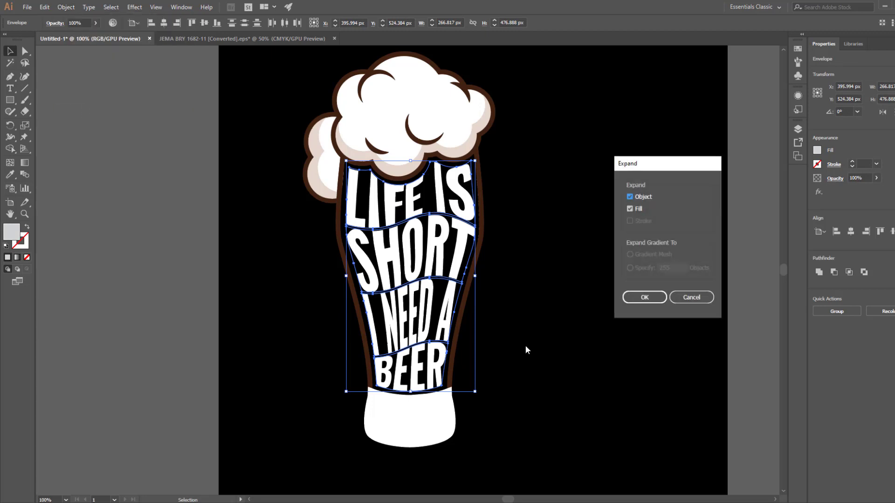
click(645, 297)
click(541, 401)
Move the amber bottle closer to the edge of the black artboard
scroll(540, 401, left, 6)
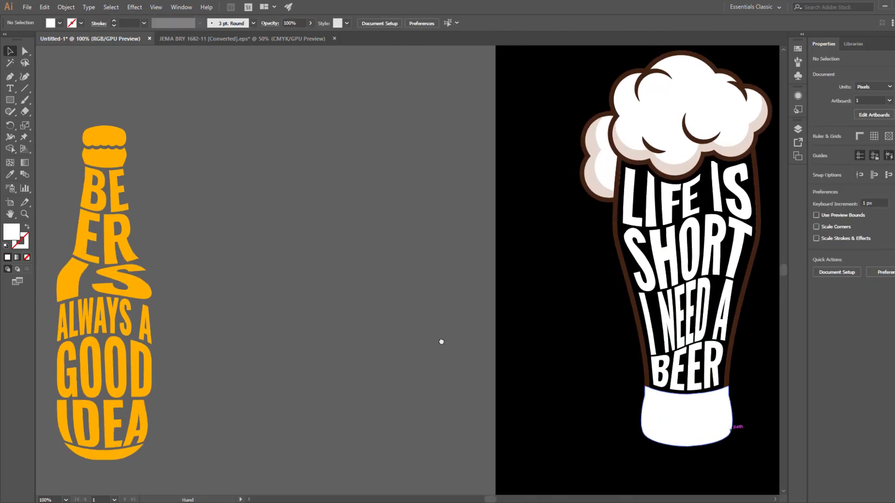
click(135, 294)
drag(135, 294, 423, 285)
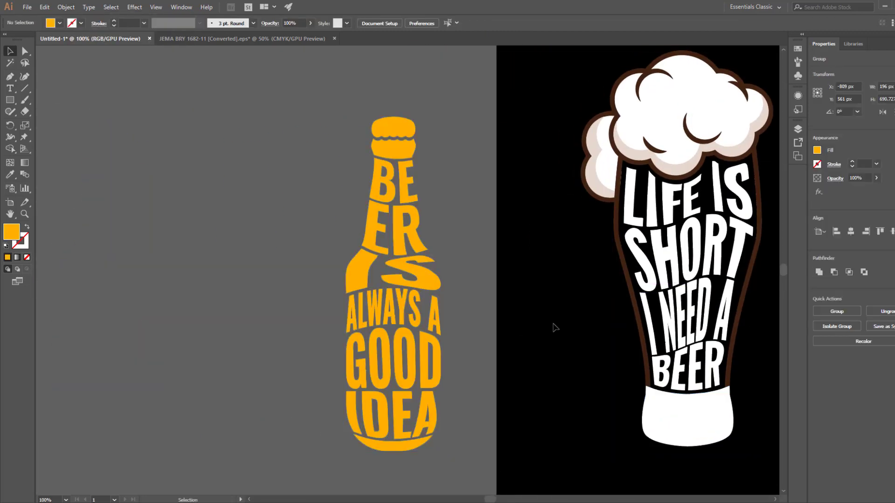
Recolor the LIFE IS lettering amber by sampling the bottle with the Eyedropper
scroll(552, 325, right, 5)
click(439, 275)
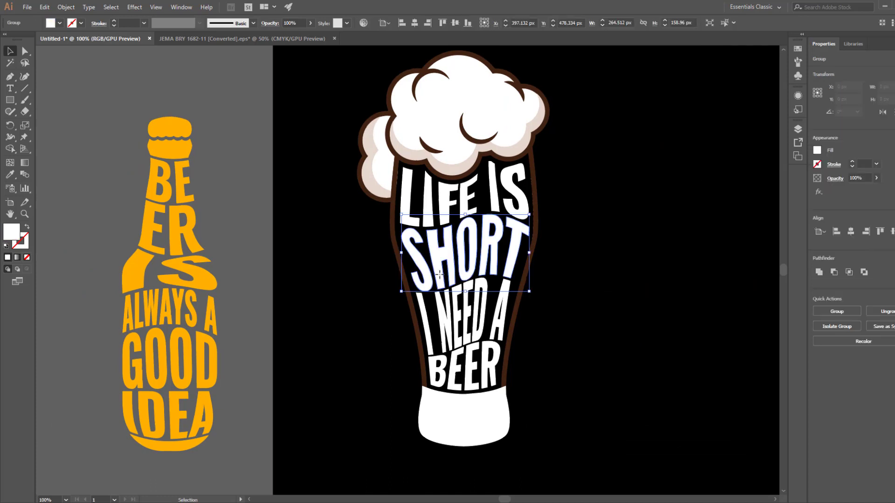
click(442, 204)
key(i)
click(198, 235)
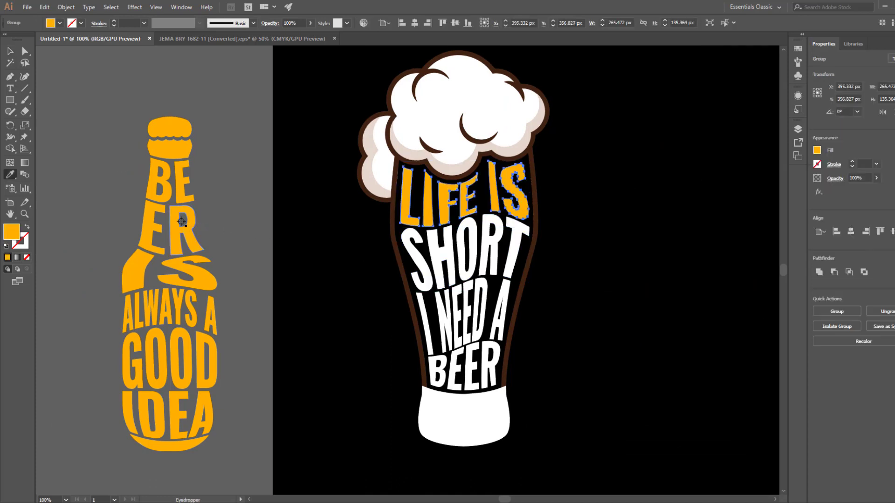
click(10, 51)
click(60, 116)
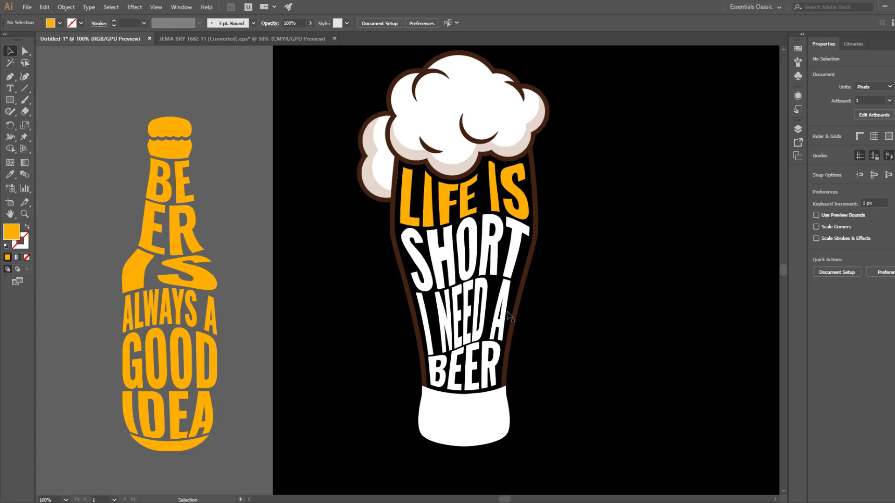
Recolor the I NEED A lettering with the amber sampled from the bottle
click(466, 312)
key(i)
click(198, 278)
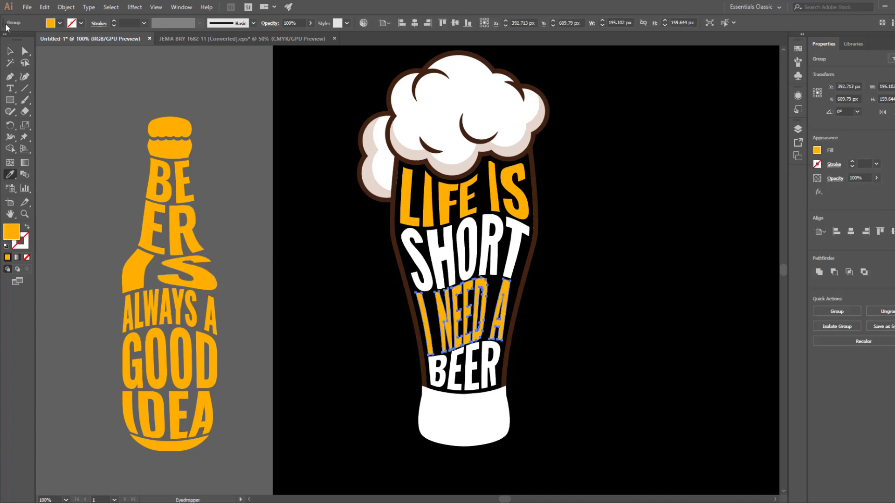
click(10, 51)
Recolor SHORT and BEER with a darker amber, D89000, based on the sampled bottle color
click(424, 277)
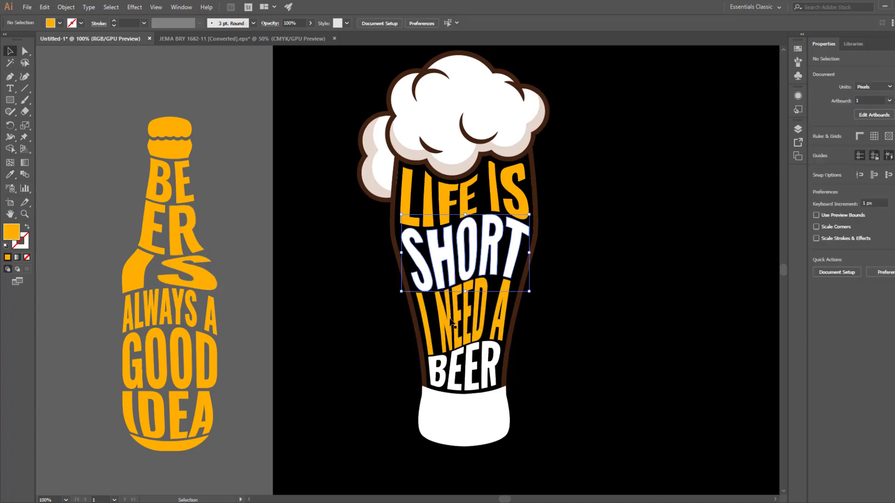
click(453, 362)
key(i)
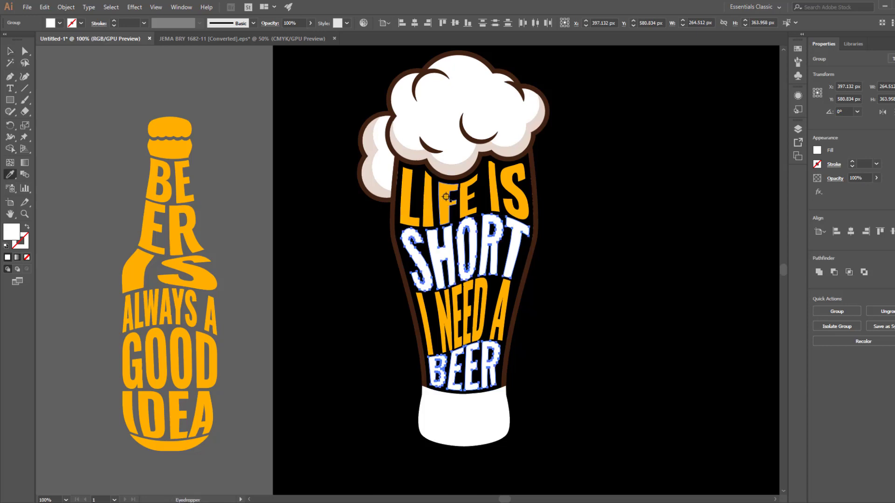
click(414, 215)
double_click(14, 237)
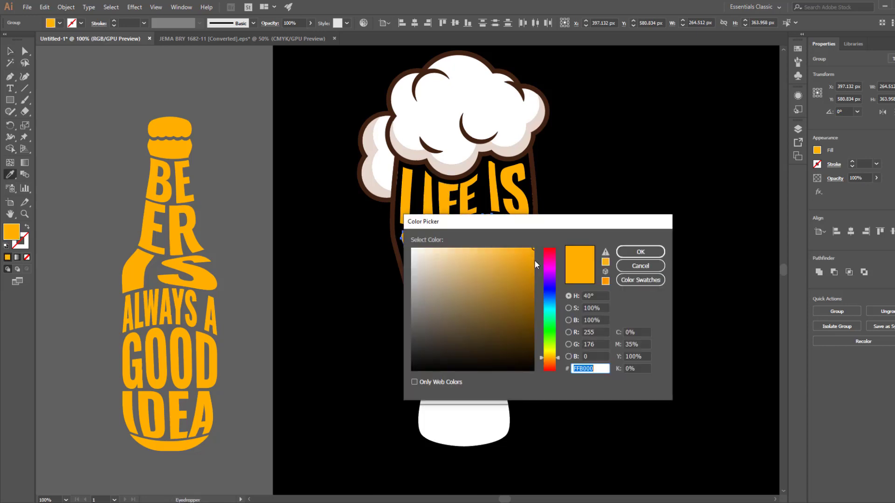
drag(535, 263, 533, 267)
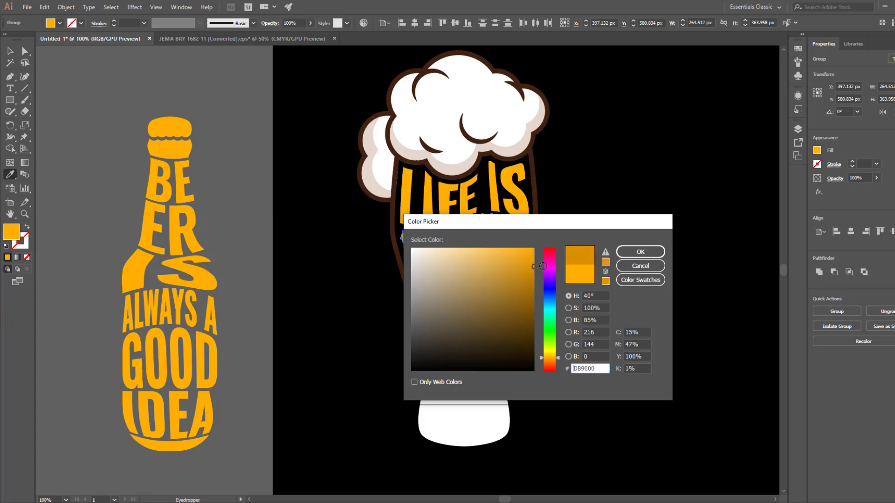
click(627, 254)
click(9, 51)
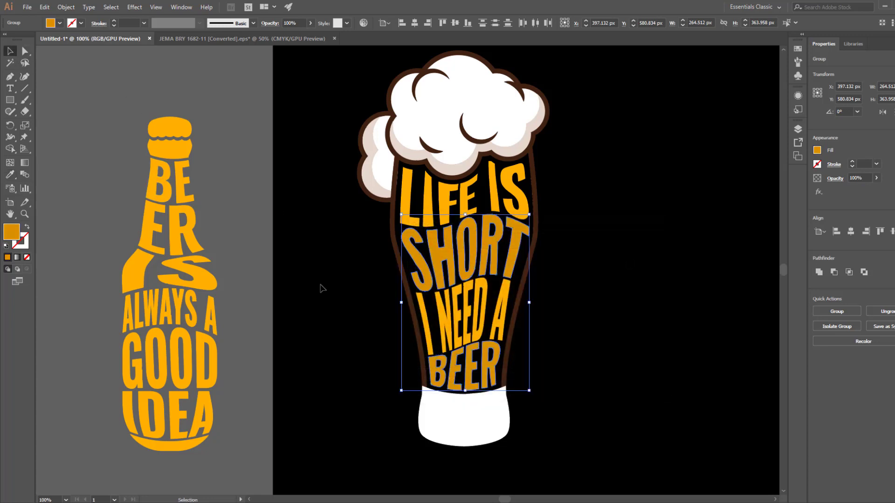
click(321, 288)
Shift the complete glass sideways on the artboard and place the amber bottle beside it
drag(340, 306, 239, 294)
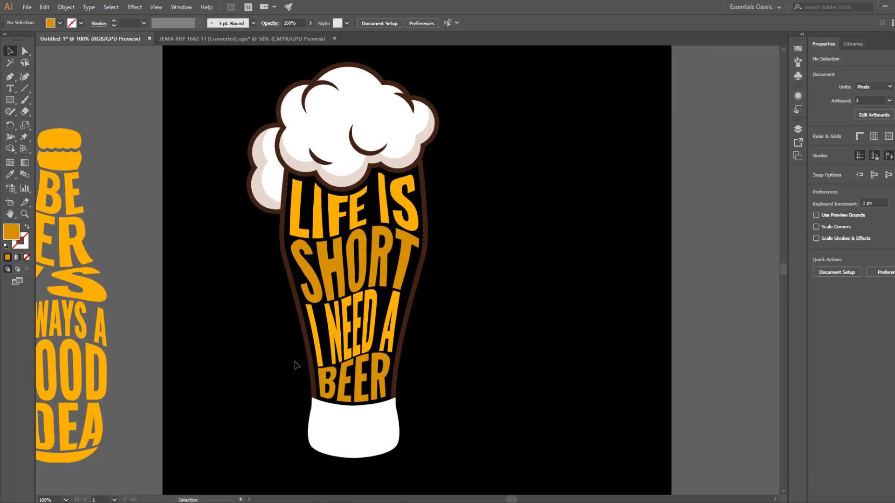
drag(234, 337, 233, 358)
drag(219, 71, 493, 476)
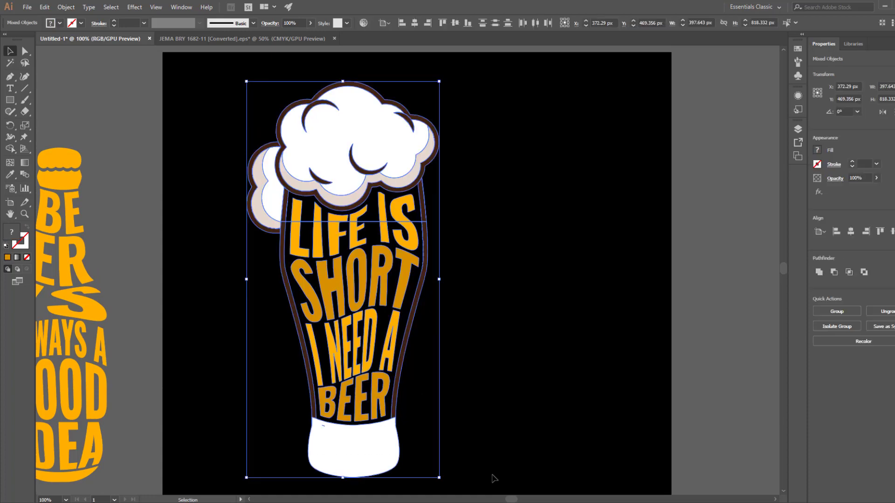
click(515, 463)
drag(365, 448, 540, 429)
click(382, 372)
drag(381, 371, 364, 330)
drag(83, 344, 345, 306)
Group the bottle and glass and center the group vertically and horizontally on the artboard
drag(633, 225, 233, 357)
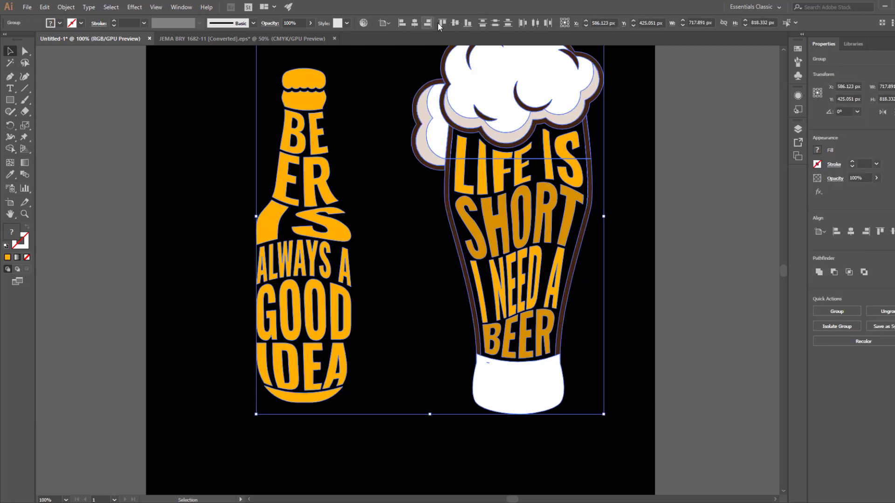
click(455, 22)
key(a)
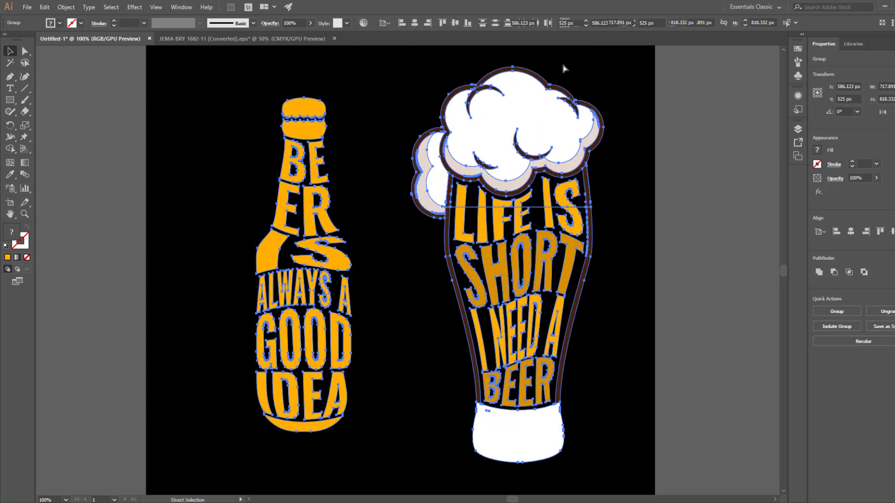
click(418, 22)
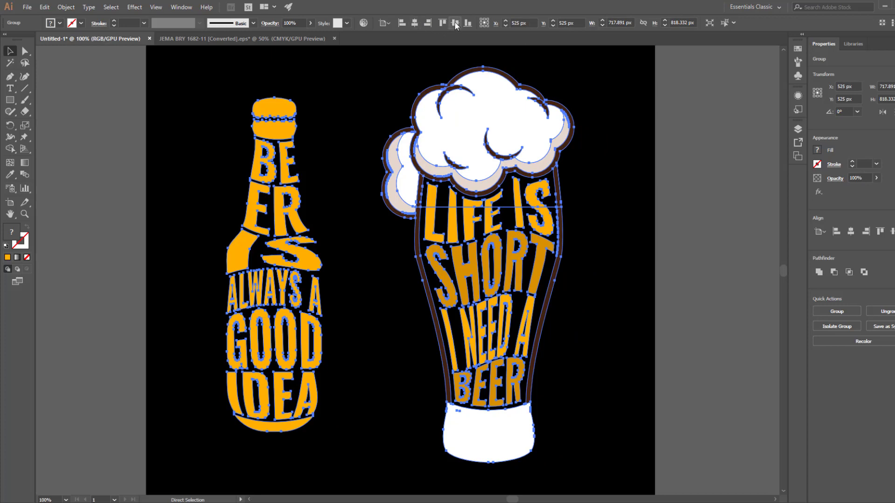
key(v)
click(619, 223)
Scale the grouped bottle and glass down proportionally about their center to about 342 × 390 px
key(ctrl+space)
alt+click(486, 286)
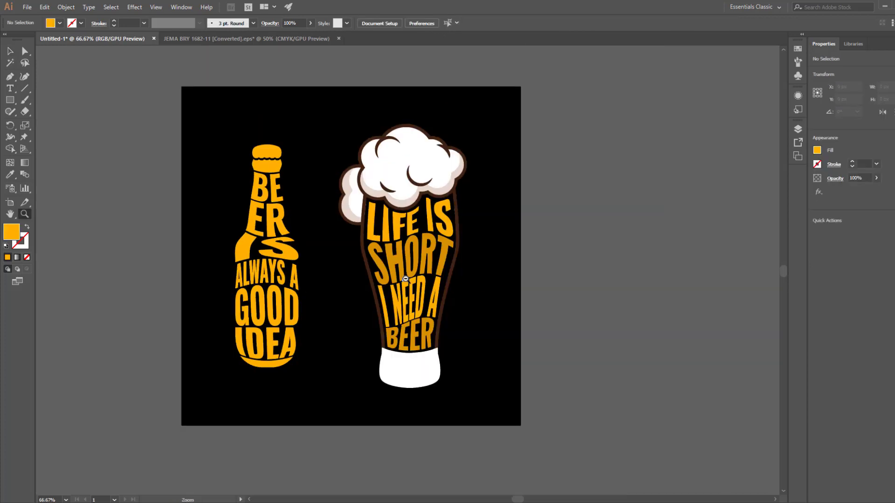
key(v)
click(426, 264)
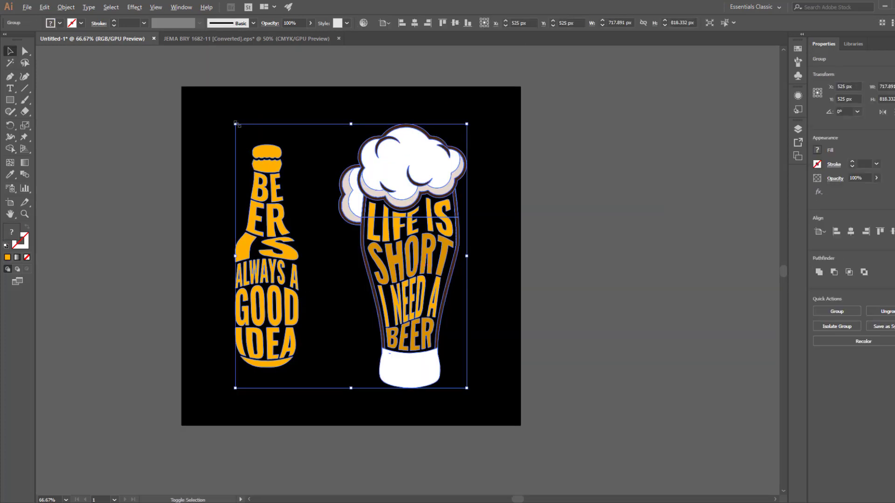
drag(235, 124, 296, 193)
click(403, 378)
Inspect the colors and lettering of the finished bottle and glass at close range
key(z)
click(360, 255)
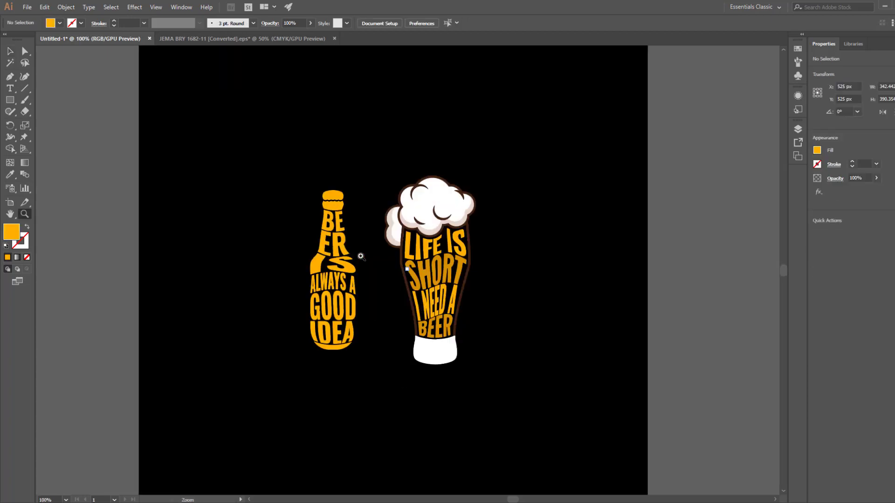
click(440, 286)
click(440, 285)
key(space)
drag(456, 322, 575, 357)
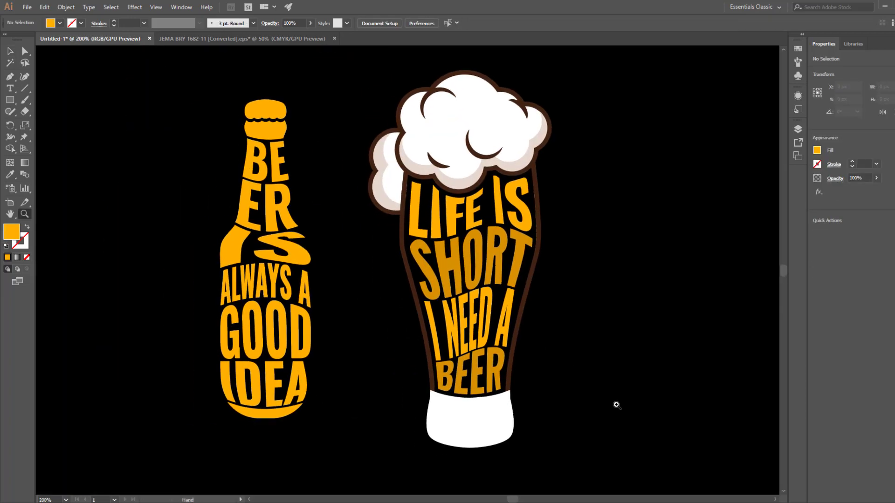